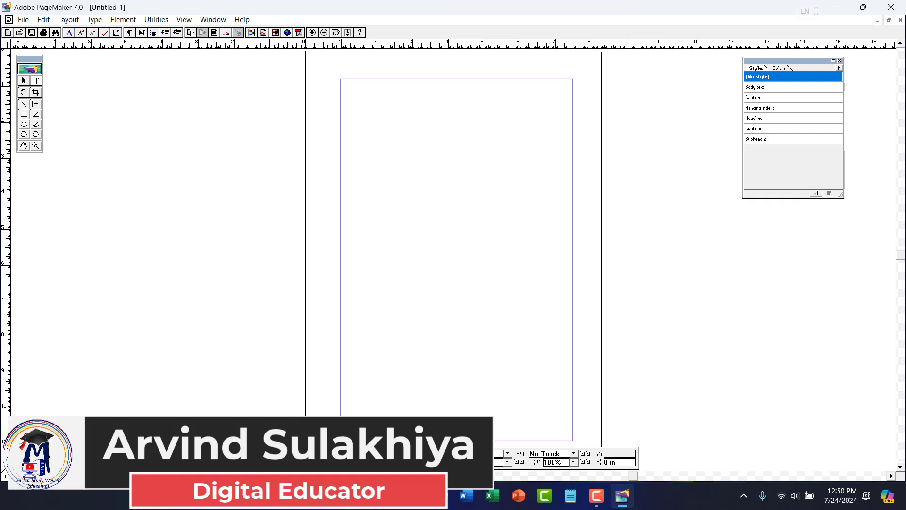
key("ctrl+shift+grave")
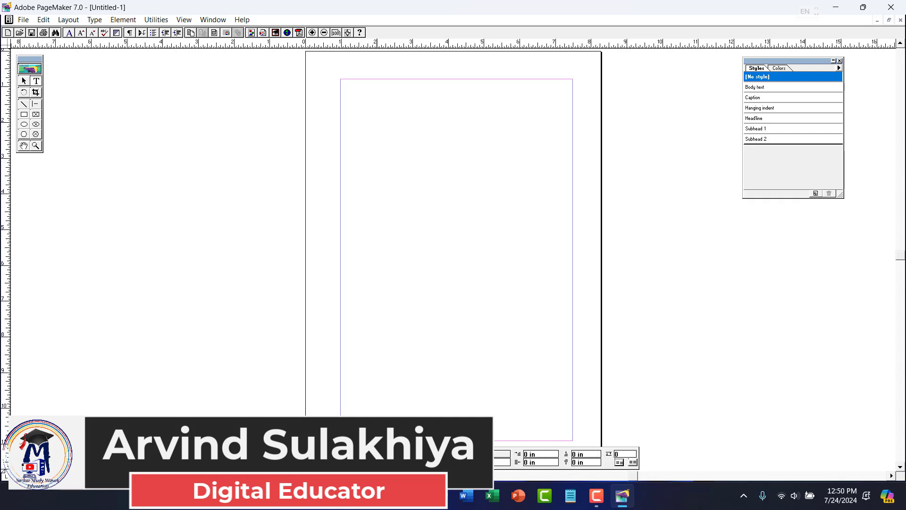
key("ctrl+shift+grave")
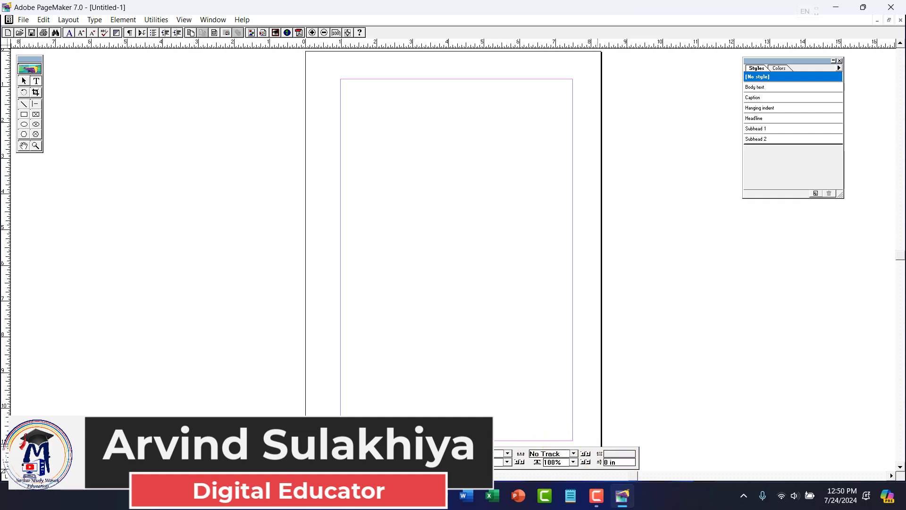
key("ctrl+shift+grave")
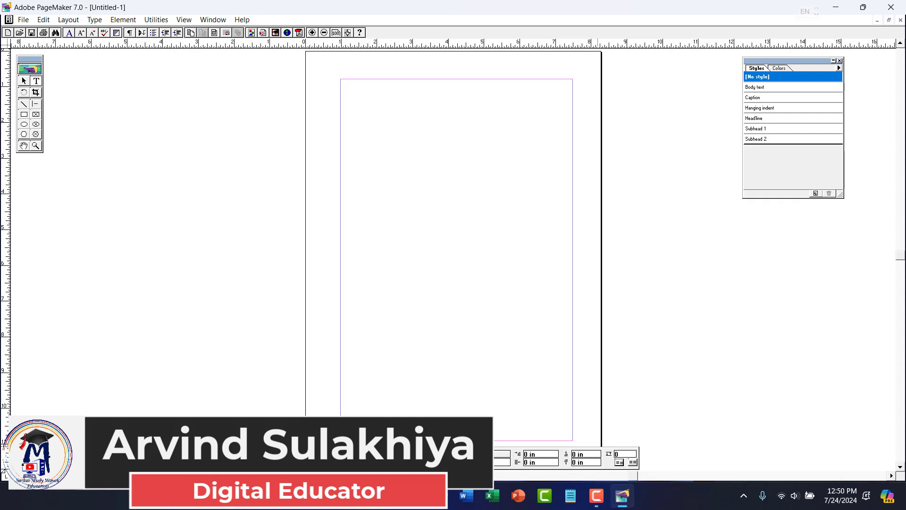
- Draw an ellipse about 2.48 in wide and 1.6 in high in the upper half of the page
left_click(24, 125)
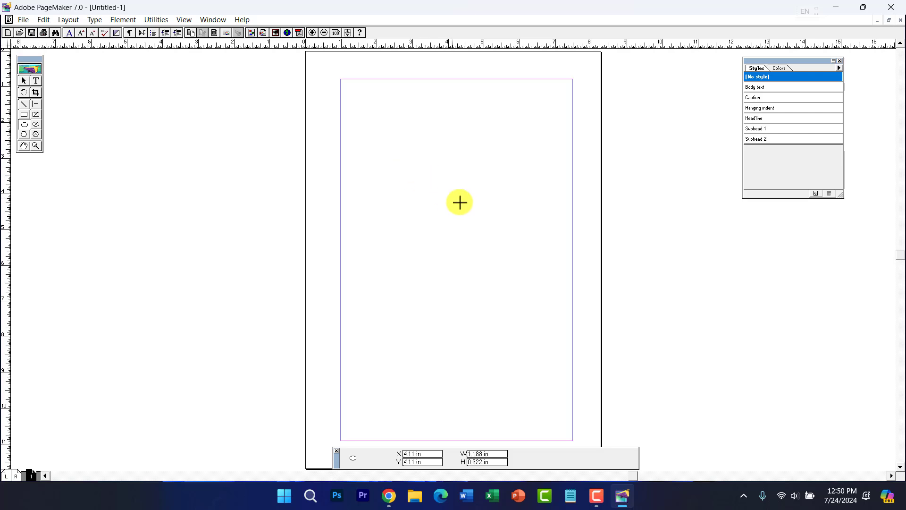
mouse_move(459, 202)
left_mouse_down()
mouse_move(512, 226)
mouse_move(498, 222)
left_mouse_up()
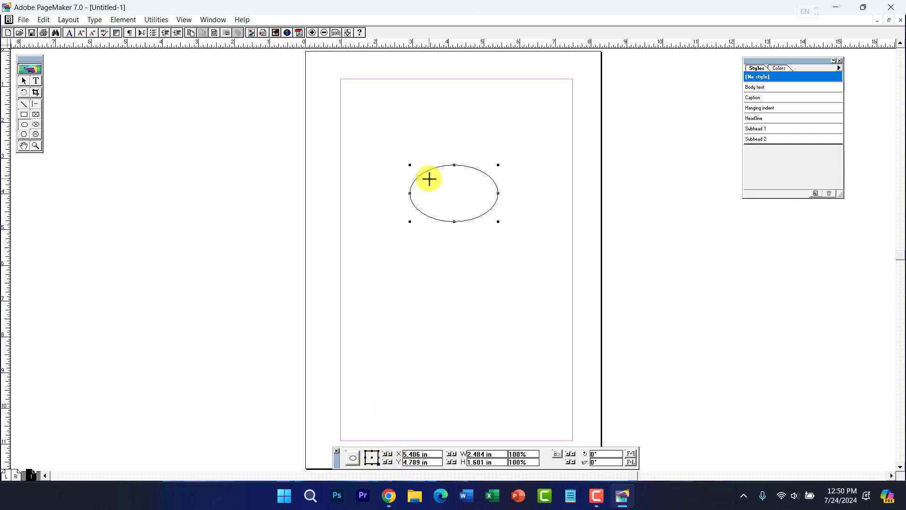
left_click(24, 81)
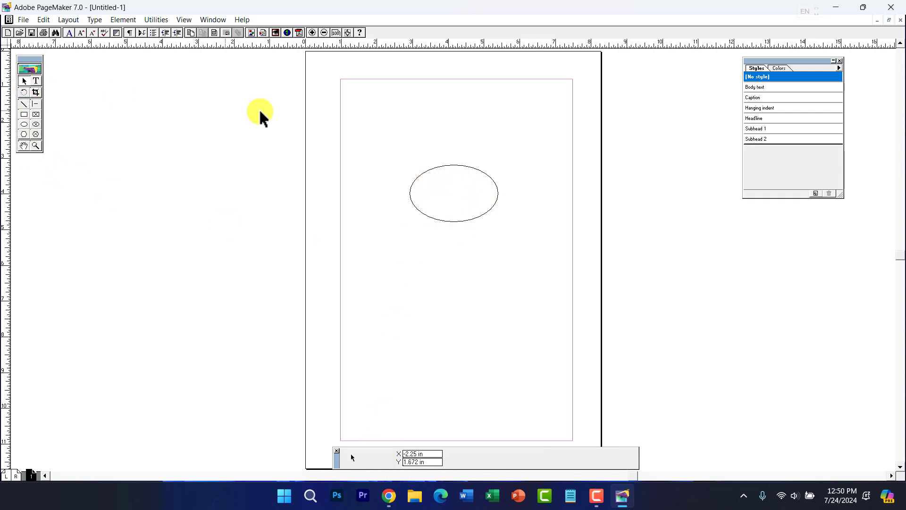
- Look through the available colors and the stroke weights and line styles offered for elements
left_click(779, 68)
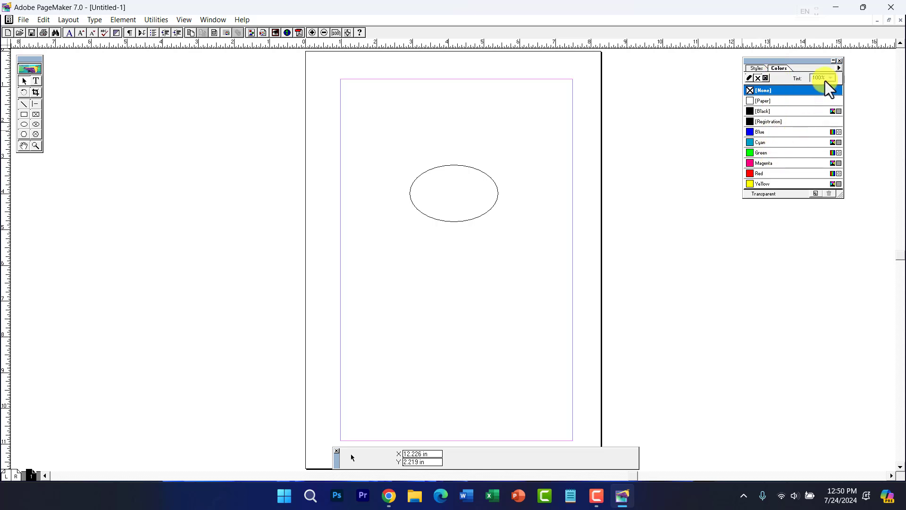
left_click(759, 69)
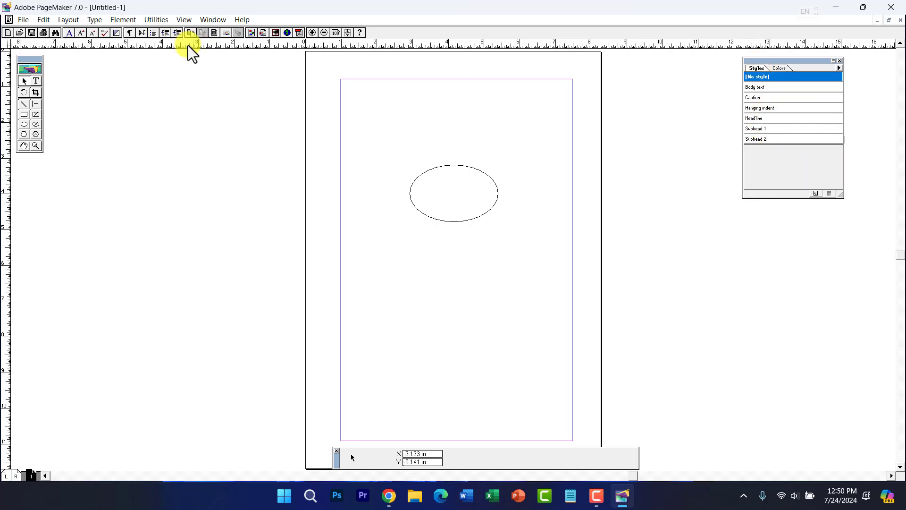
left_click(122, 20)
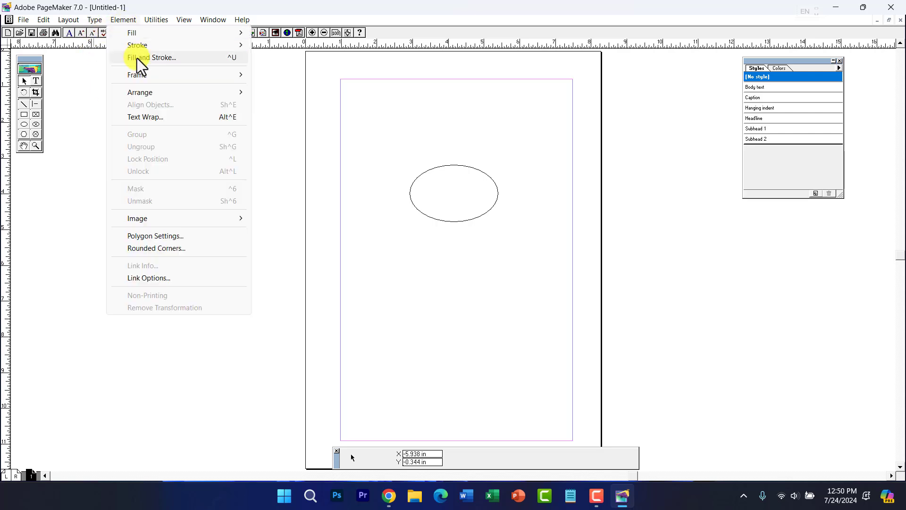
mouse_move(143, 49)
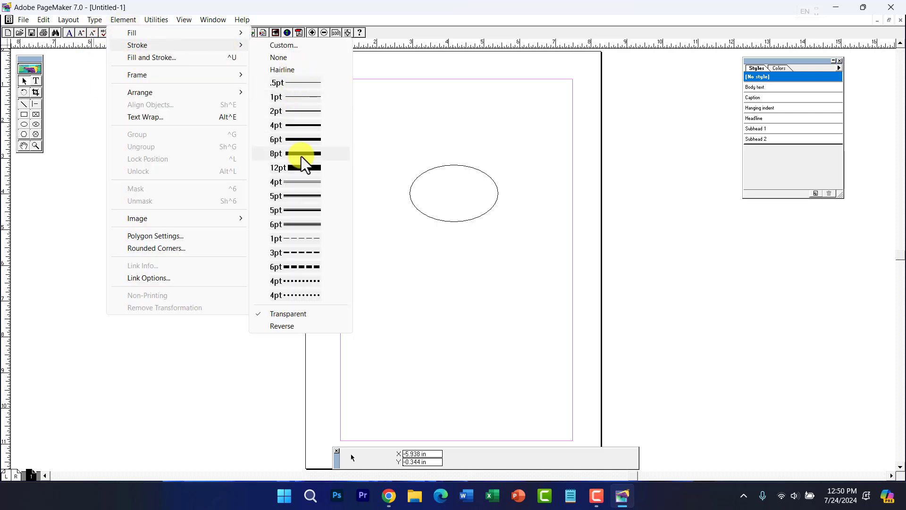
left_click(36, 61)
- Delete the ellipse and draw a rectangular frame about 3.27 in wide and 2.45 in high in its place
left_click(457, 164)
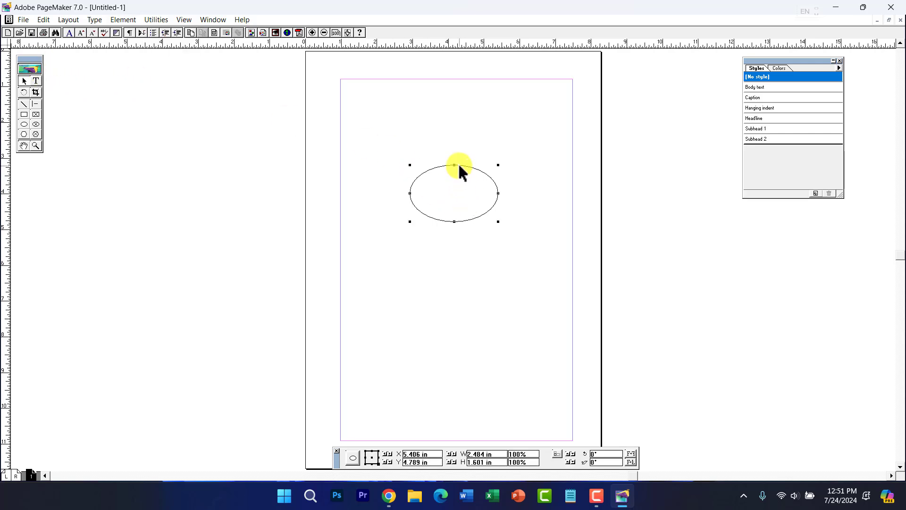
key("Delete")
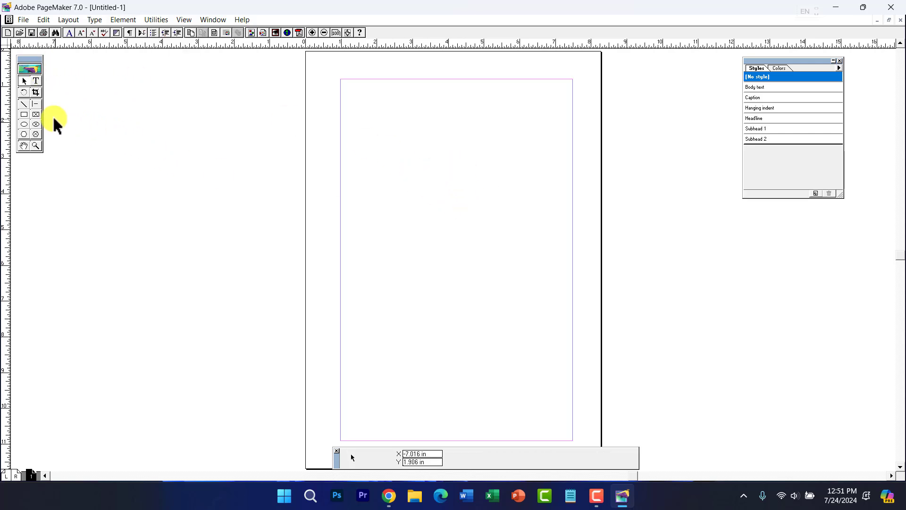
left_click(37, 114)
left_click_drag(404, 172, 521, 259)
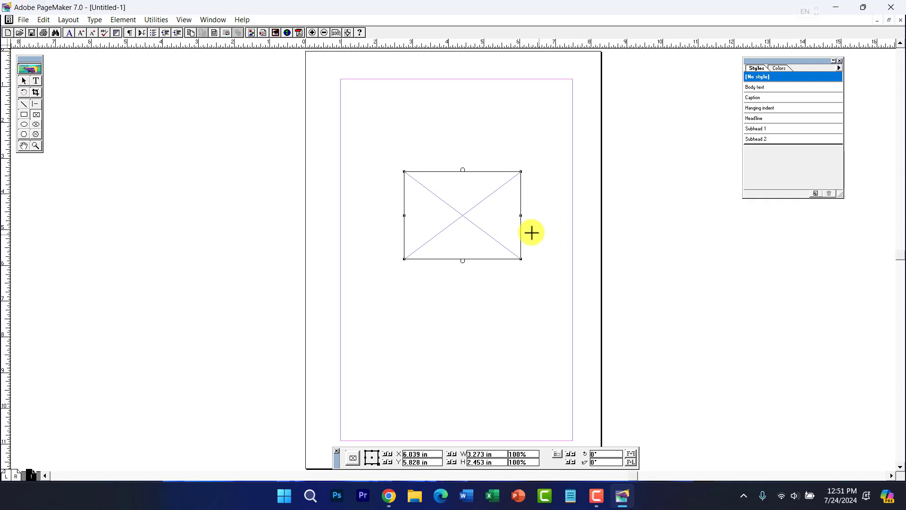
- Delete the rectangular frame from the page
left_click(35, 91)
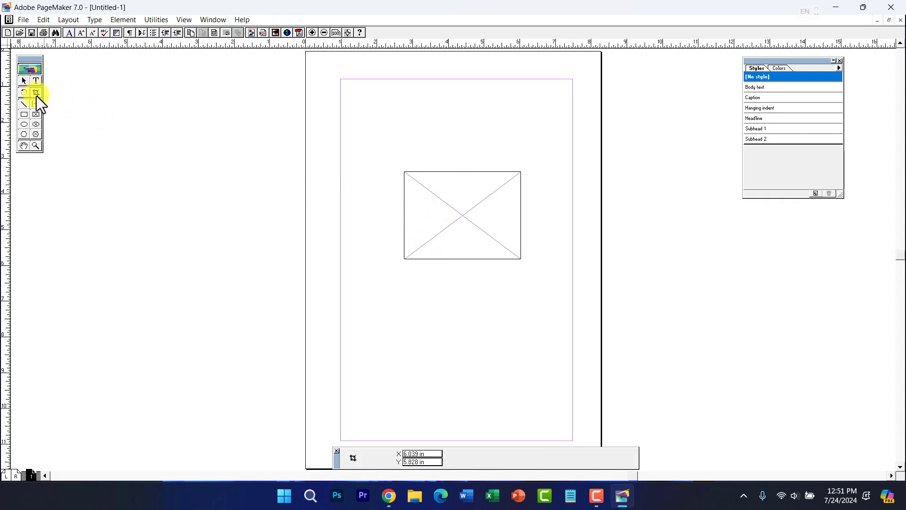
left_click(20, 83)
left_click(459, 173)
key("Delete")
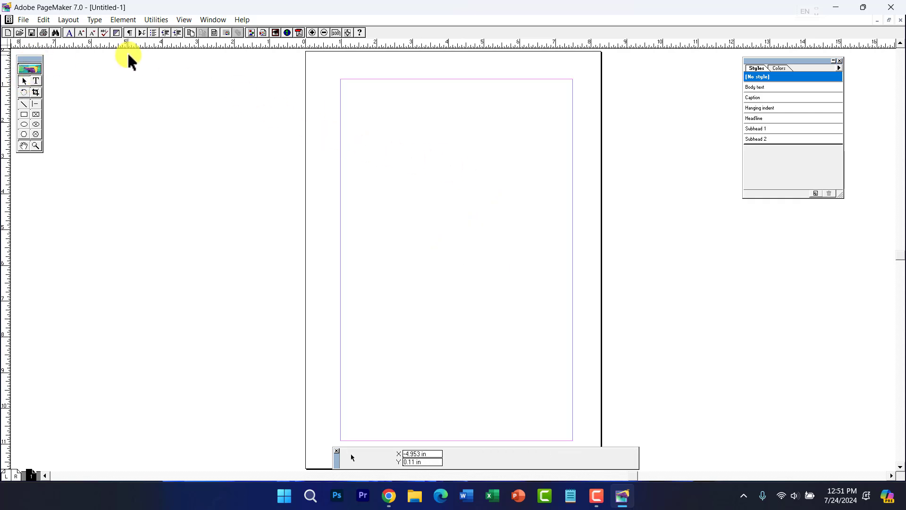
left_click(480, 135, "ctrl")
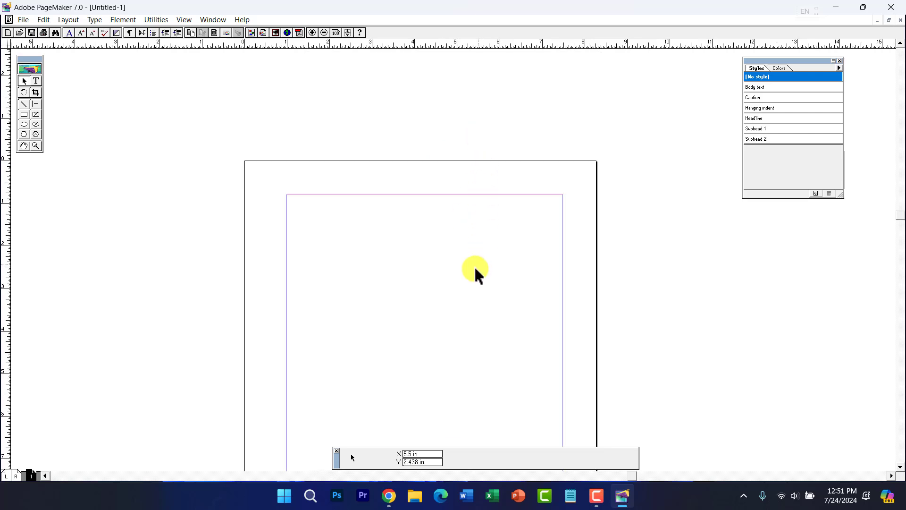
left_click(23, 19)
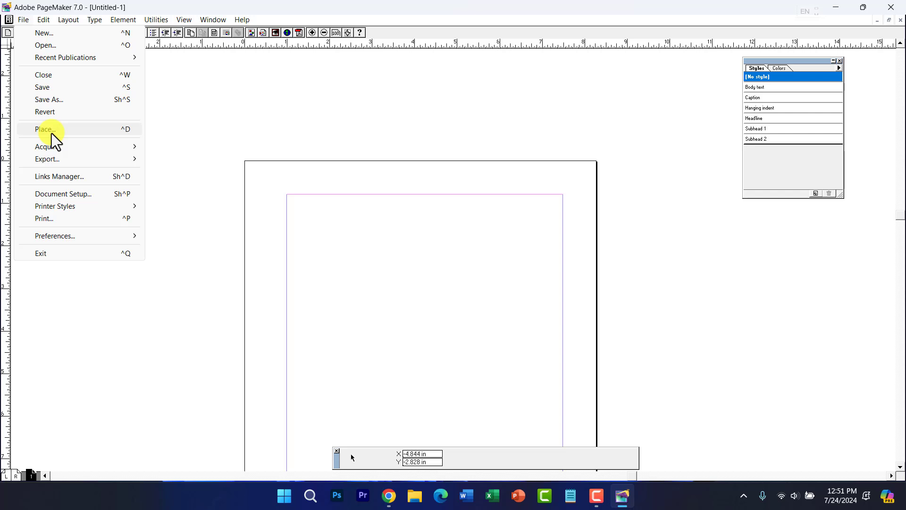
left_click(326, 213)
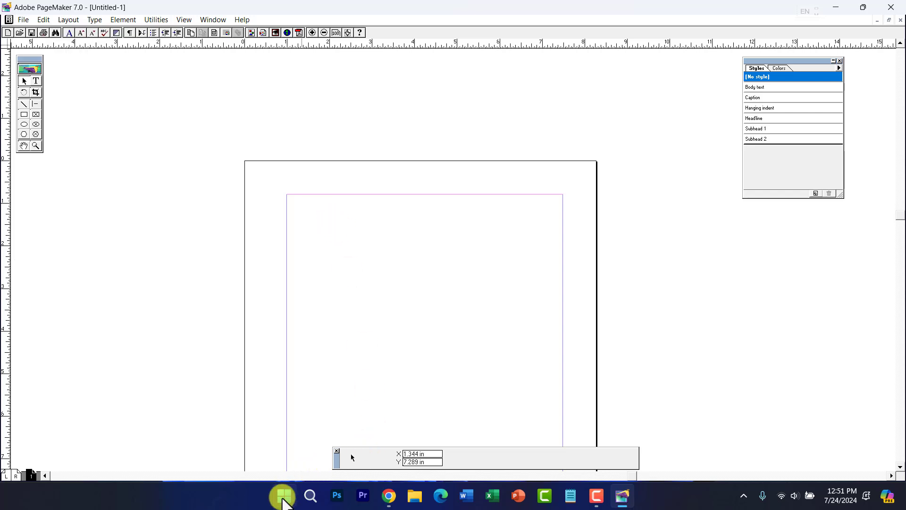
- Open Notepad, maximize its window and create a new blank tab for the text
left_click(284, 496)
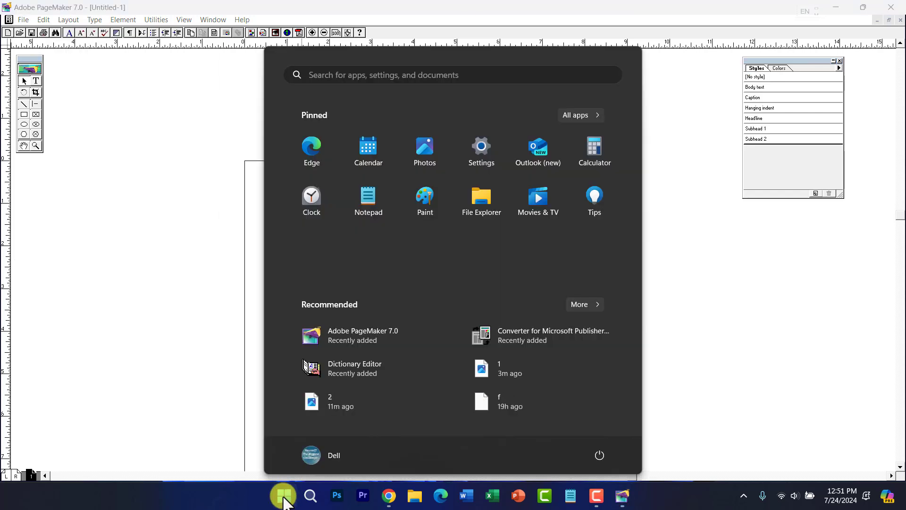
type("notepad")
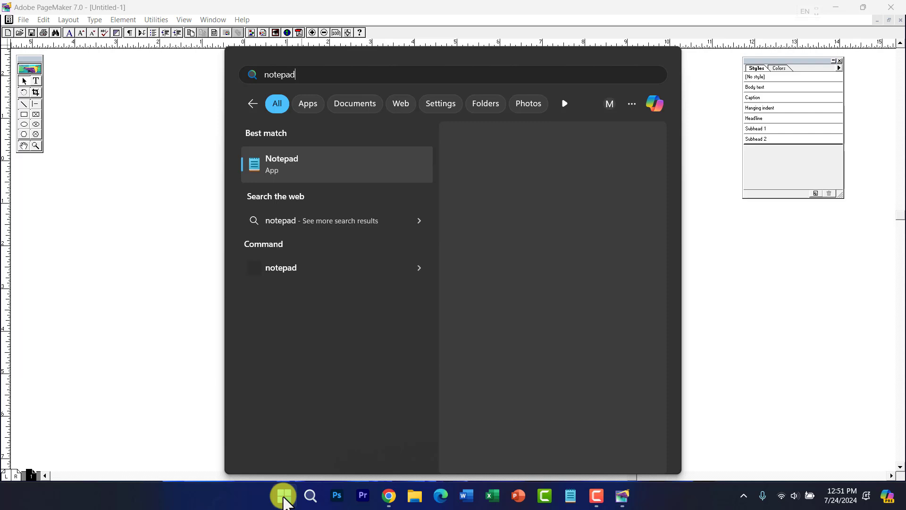
key("Return")
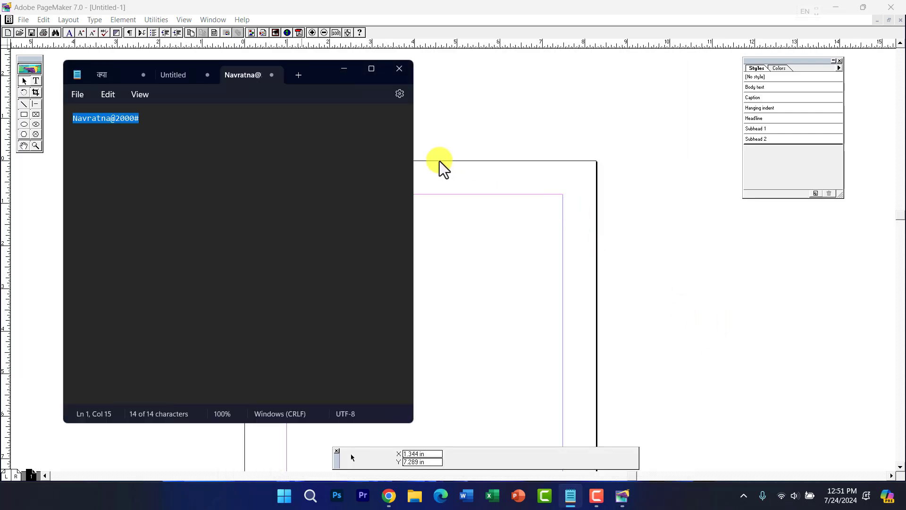
left_click(371, 69)
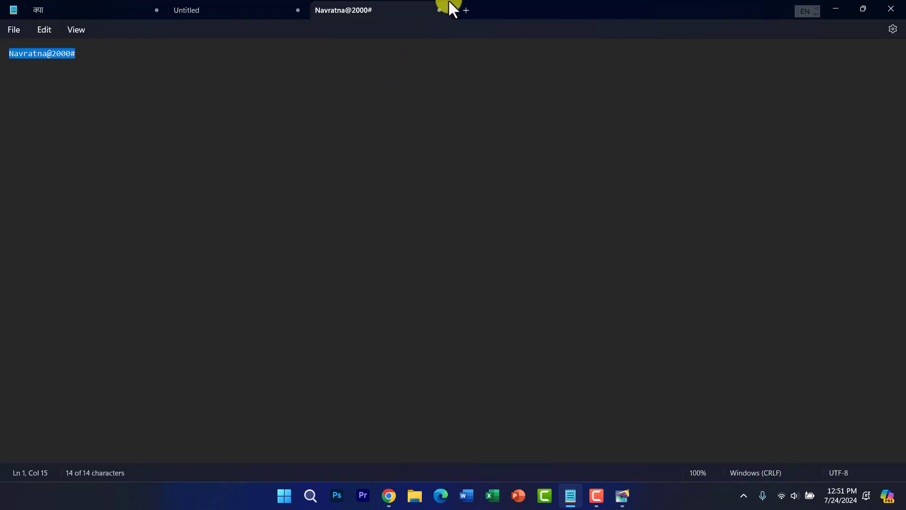
left_click(465, 11)
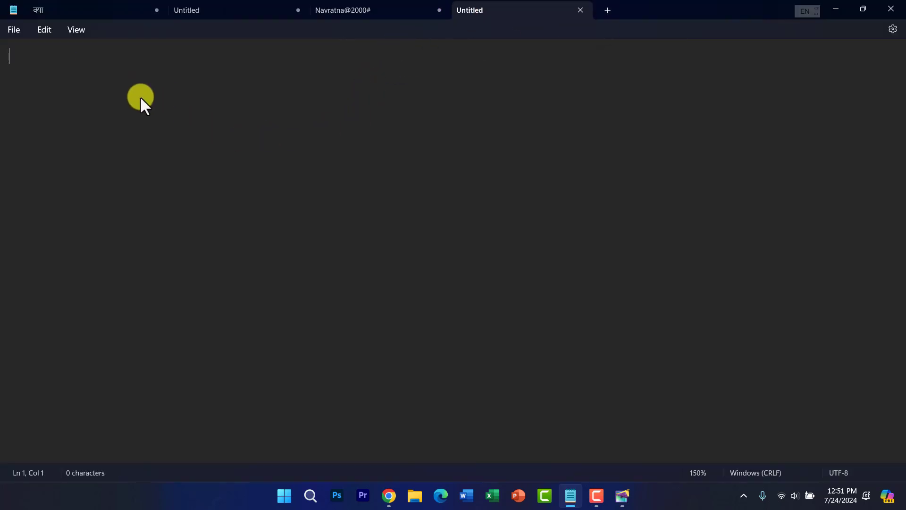
key("ctrl+plus")
key("ctrl+plus")
key("ctrl+plus")
key("ctrl+plus")
key("ctrl+plus")
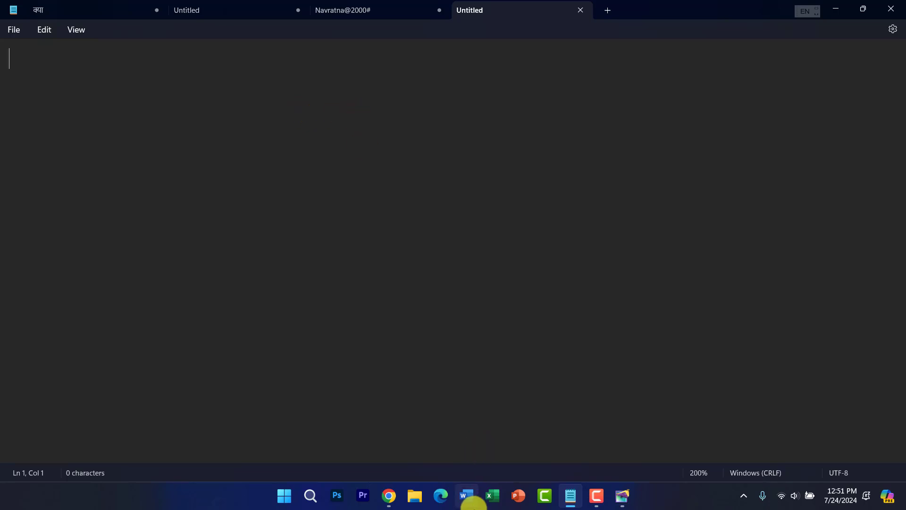
- Open Word with a blank document and generate sample paragraphs with =rand()
left_click(465, 503)
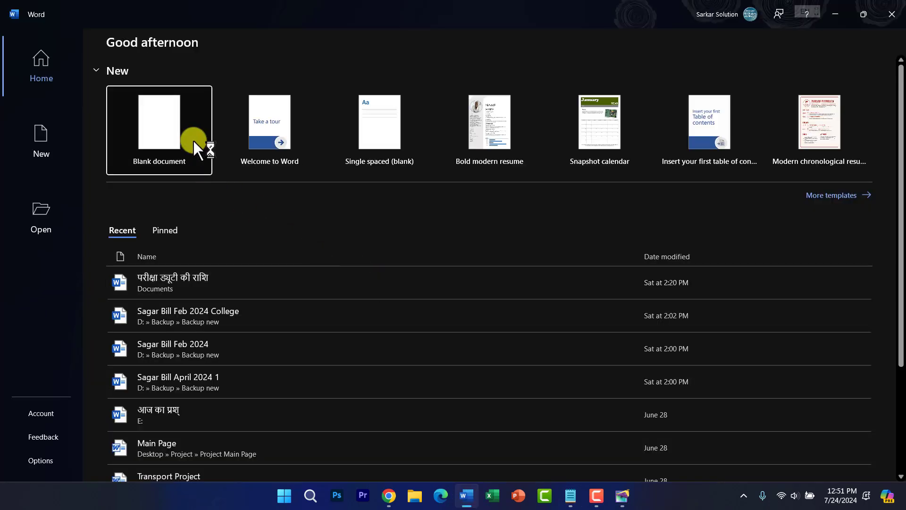
type("=")
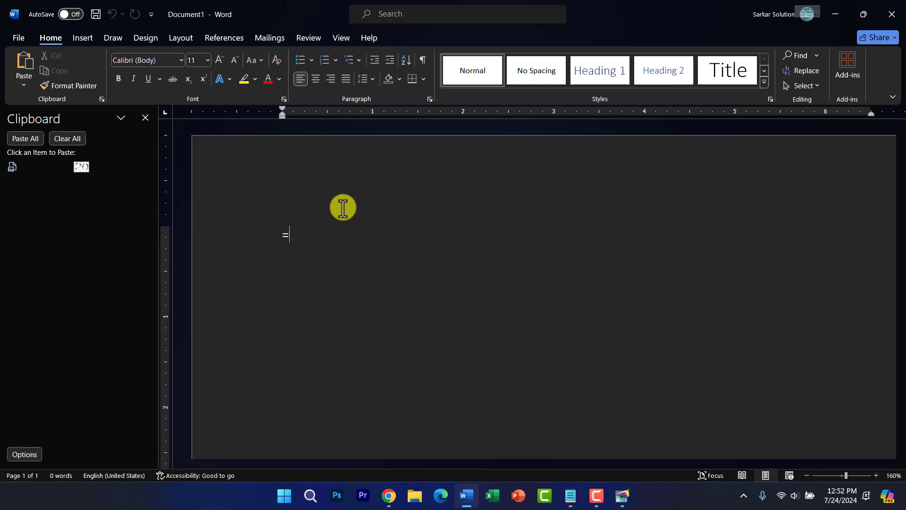
type("rand()")
key("Return")
- Copy all the sample paragraphs and paste them fifteen times at the end of the Word document
key("ctrl+a")
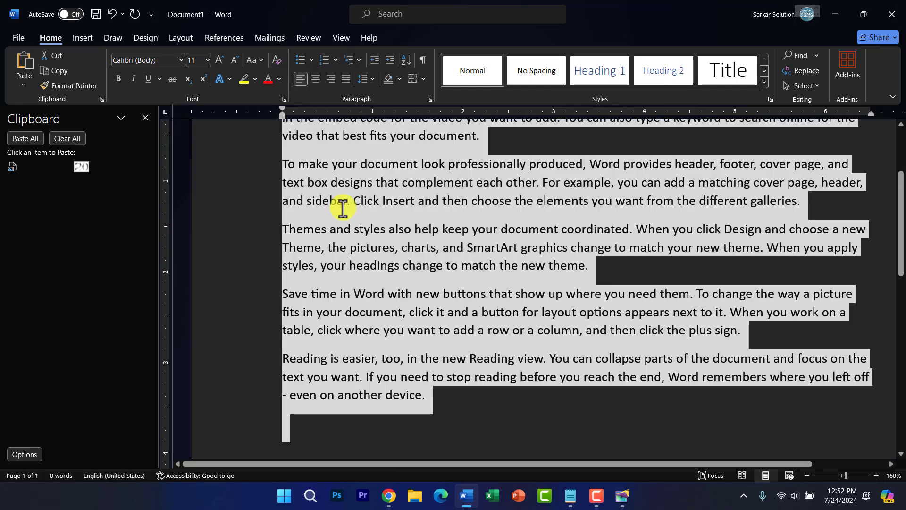
key("ctrl+c")
left_click(445, 420)
scroll(445, 420, "down", 1)
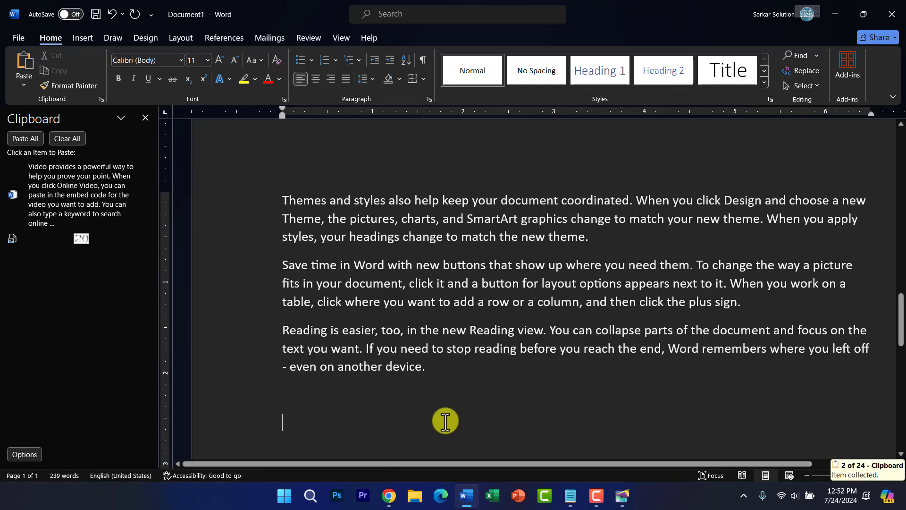
key("ctrl+v")
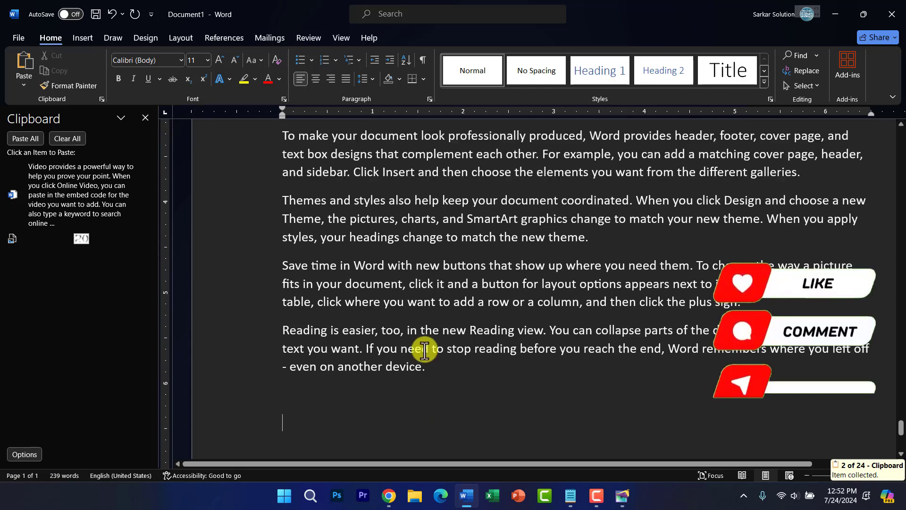
scroll(425, 350, "down", 8)
scroll(425, 350, "down", 9, "ctrl")
key("ctrl+v")
key("ctrl+v")
key("ctrl+v")
key("ctrl+v")
key("ctrl+v")
key("ctrl+v")
key("ctrl+v")
key("ctrl+v")
key("ctrl+v")
key("ctrl+v")
key("ctrl+v")
key("ctrl+v")
key("ctrl+v")
key("ctrl+v")
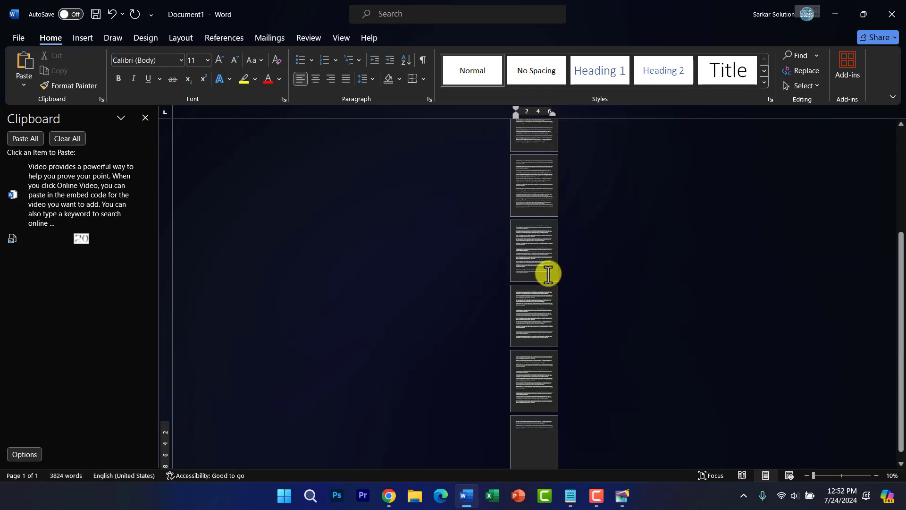
- Copy the document's entire text and paste it once more at the end of the last page
scroll(546, 274, "up", 10)
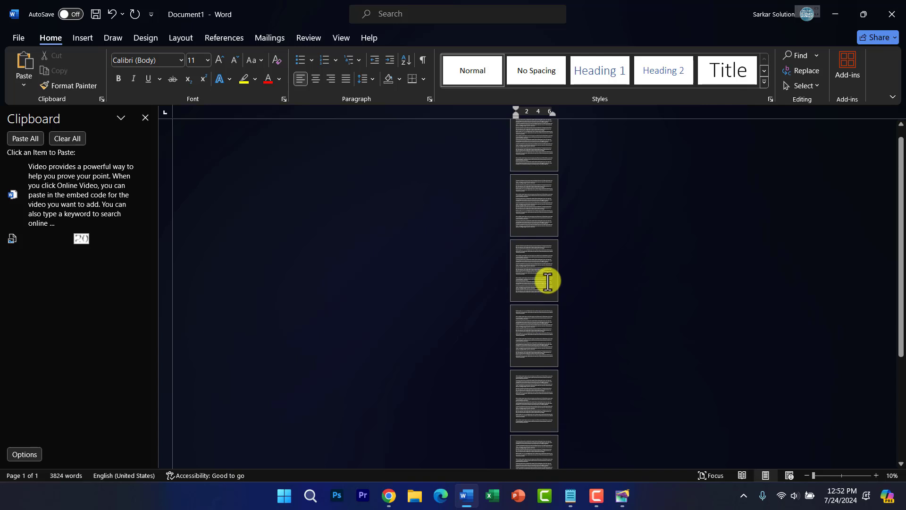
key("ctrl+a")
key("ctrl+c")
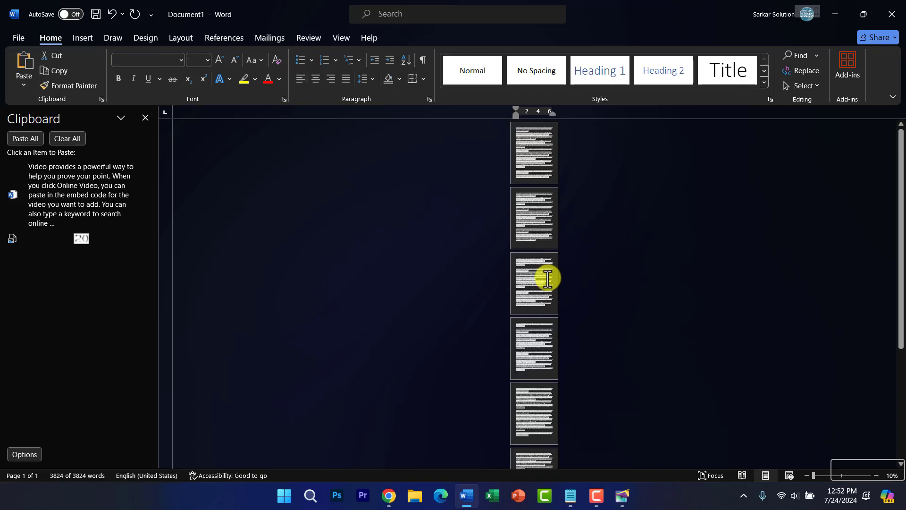
scroll(548, 285, "down", 5)
scroll(548, 409, "down", 5)
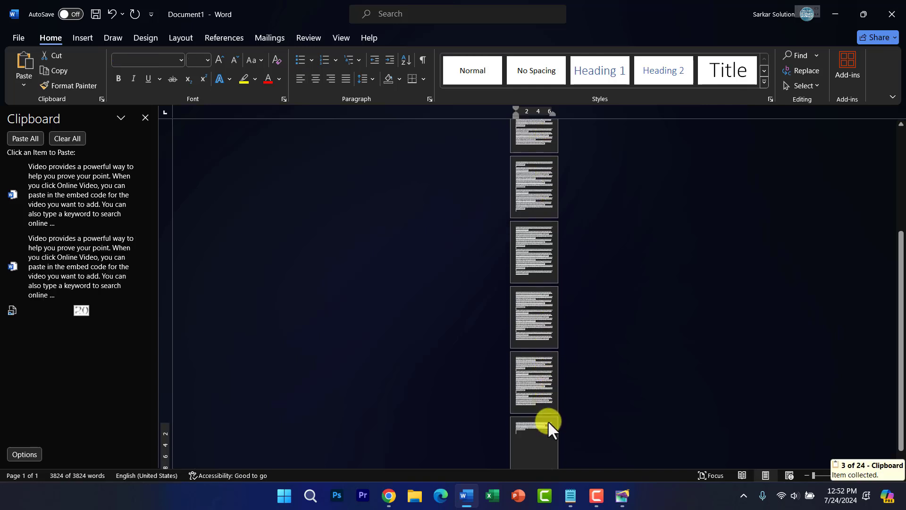
left_click(533, 428)
key("ctrl+v")
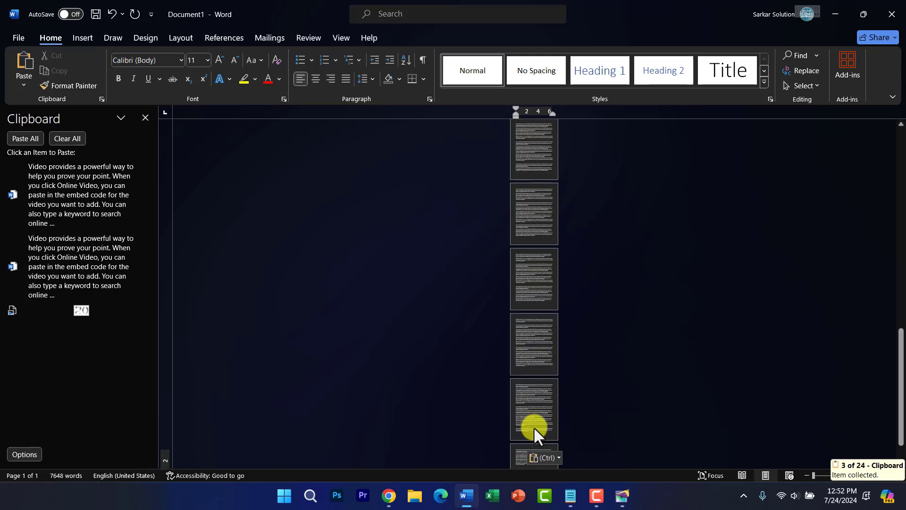
- Paste the copied text into the blank Notepad tab and save it on the Desktop as a text document named text
left_click(571, 496)
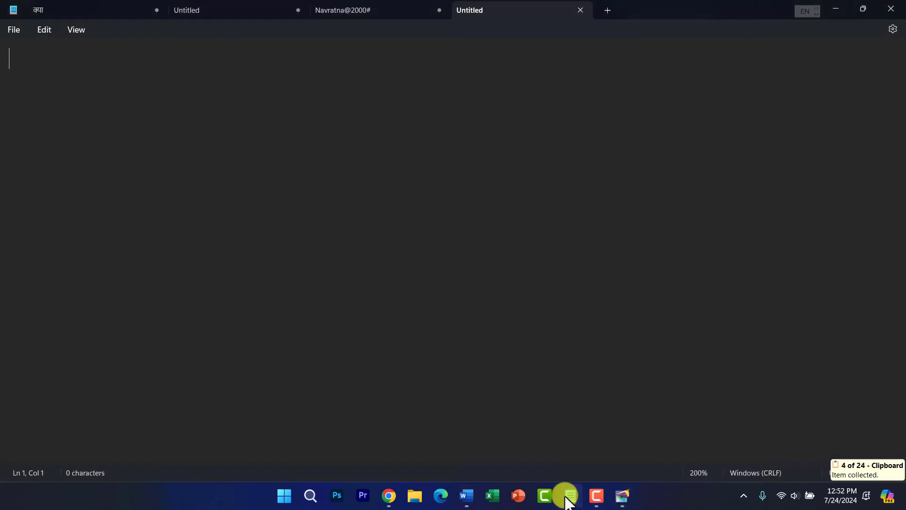
key("ctrl+v")
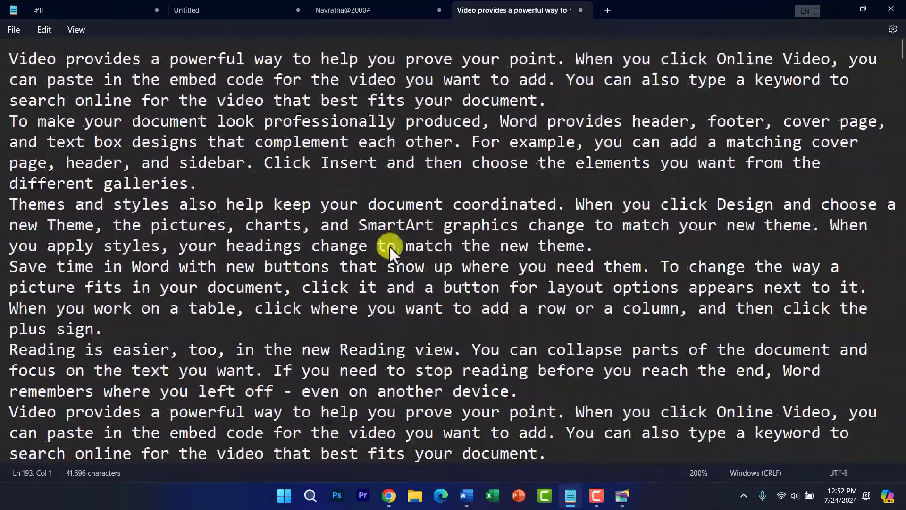
left_click(11, 31)
left_click(29, 110)
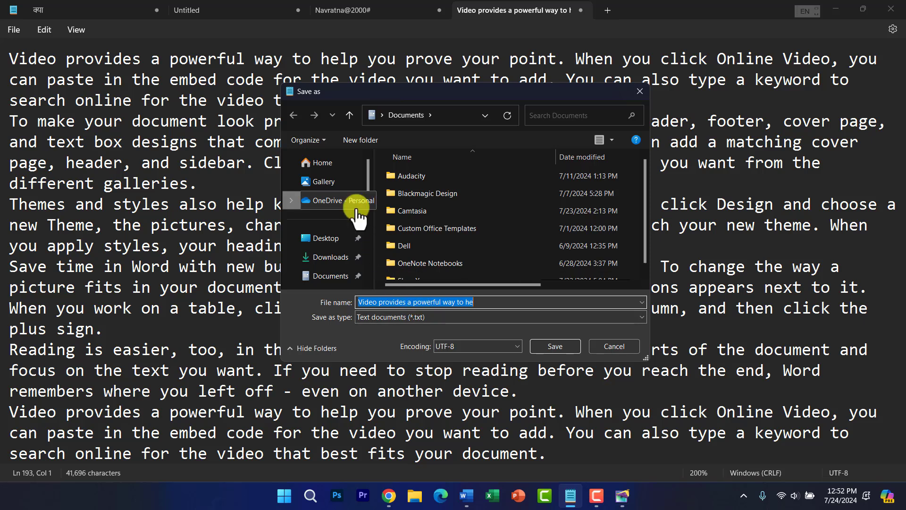
left_click(331, 241)
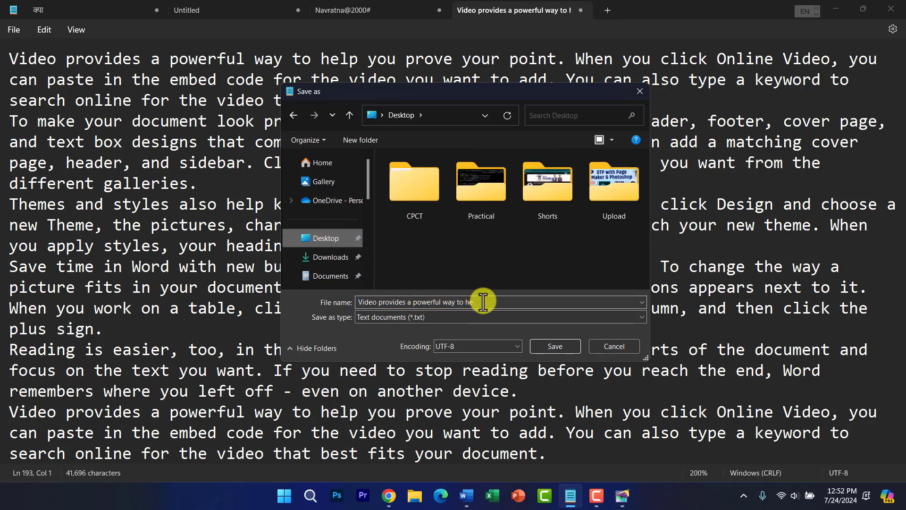
left_click_drag(478, 302, 351, 303)
type("text")
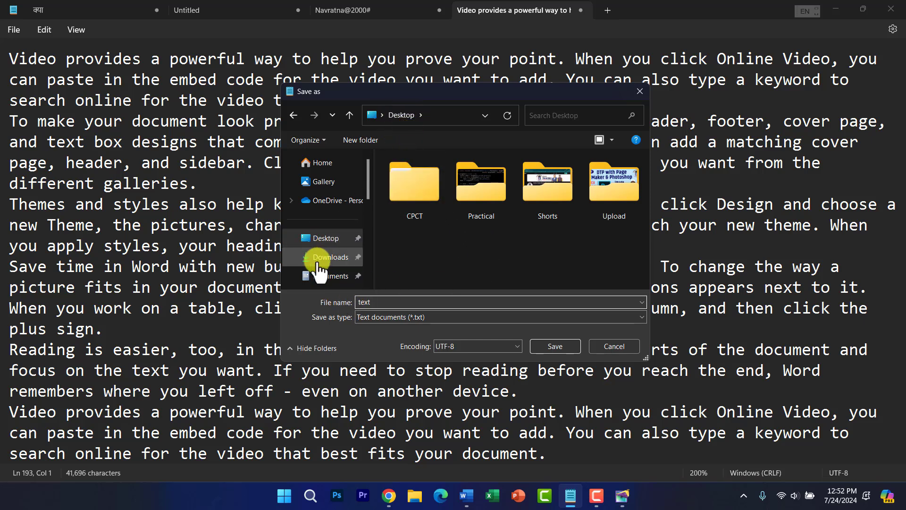
left_click(325, 238)
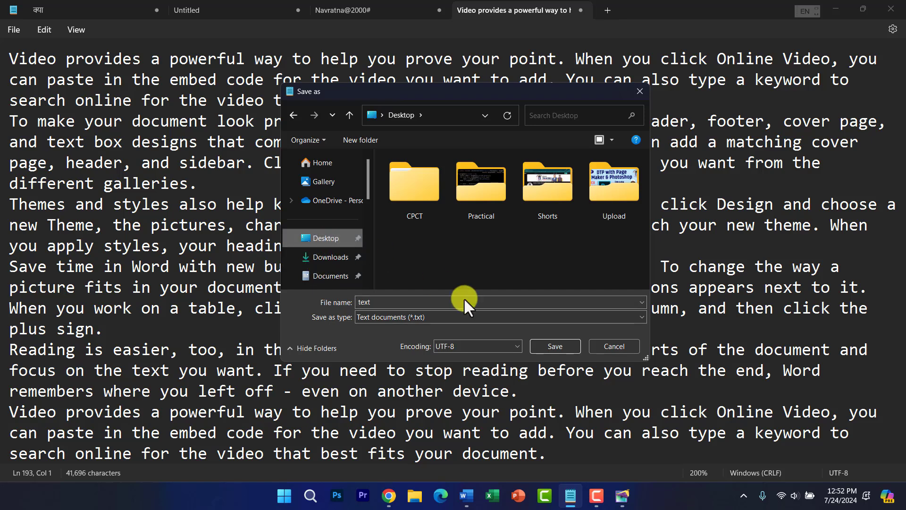
left_click(550, 346)
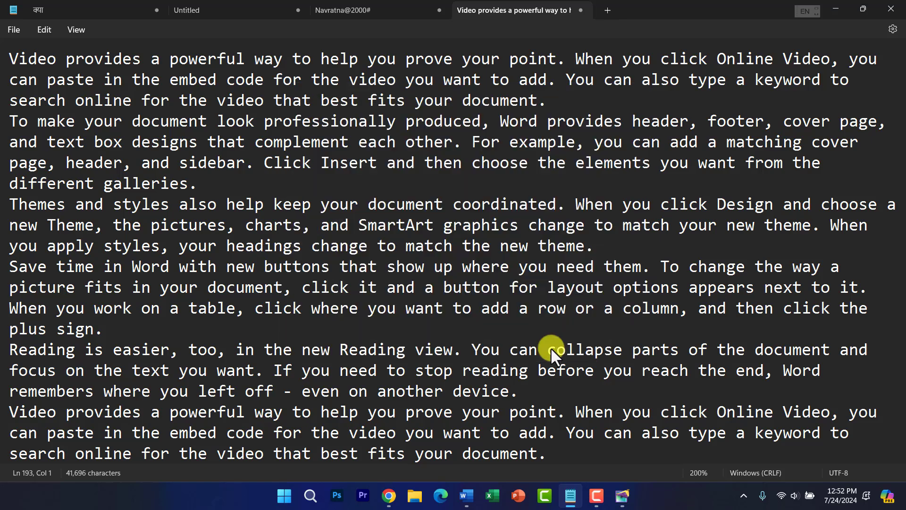
- Close Notepad and Word, discarding the Word document and the last copied item, to return to PageMaker
left_click(891, 9)
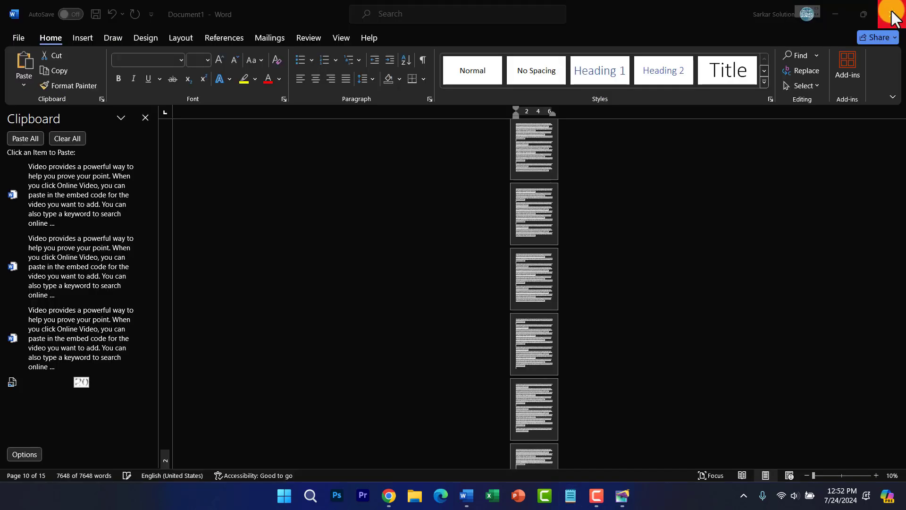
left_click(892, 13)
left_click(498, 311)
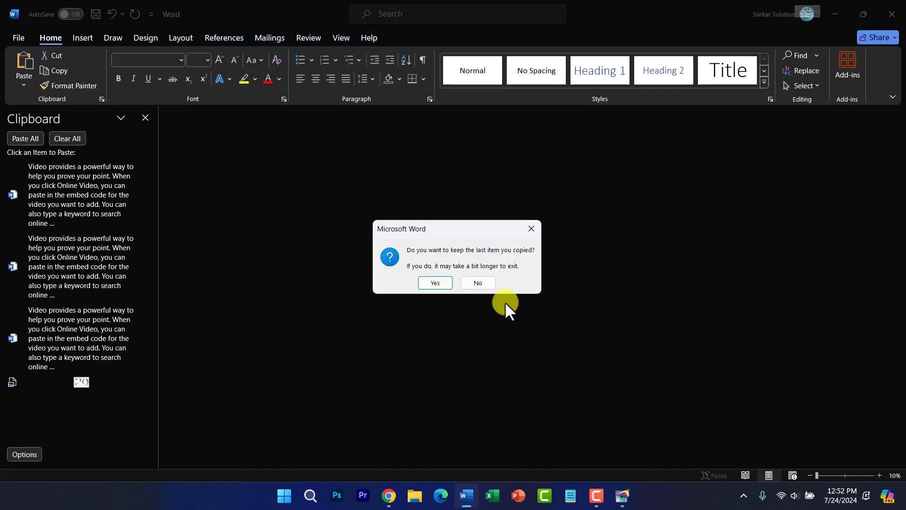
left_click(465, 284)
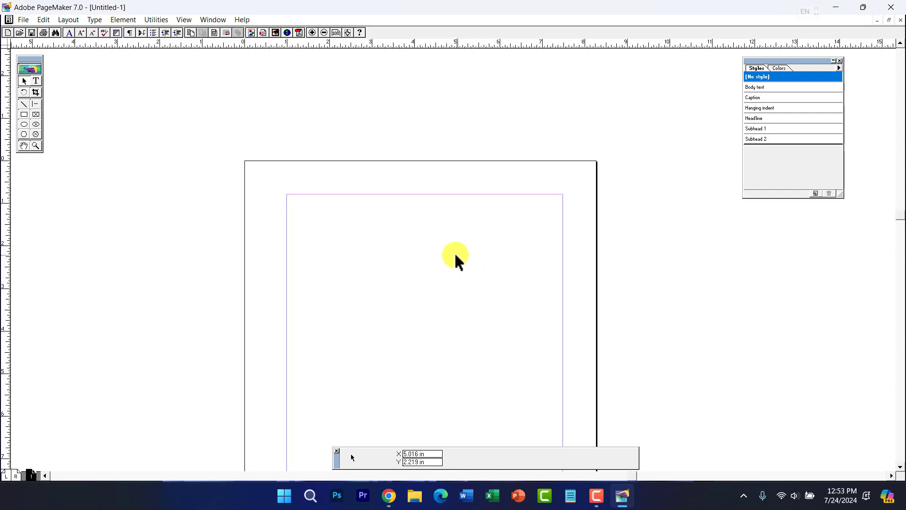
- Load the file named text from the Desktop for placing as a new story in the PageMaker publication
left_click(900, 468)
left_click(901, 467)
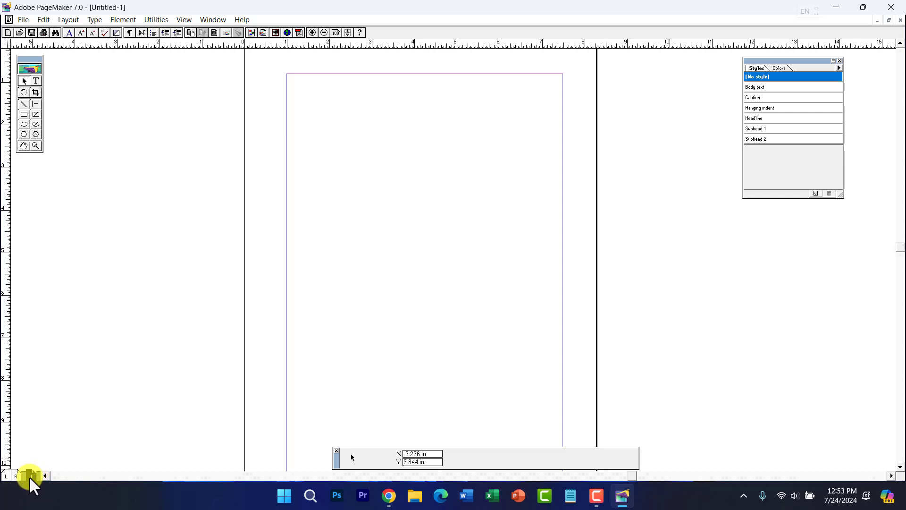
left_click(21, 20)
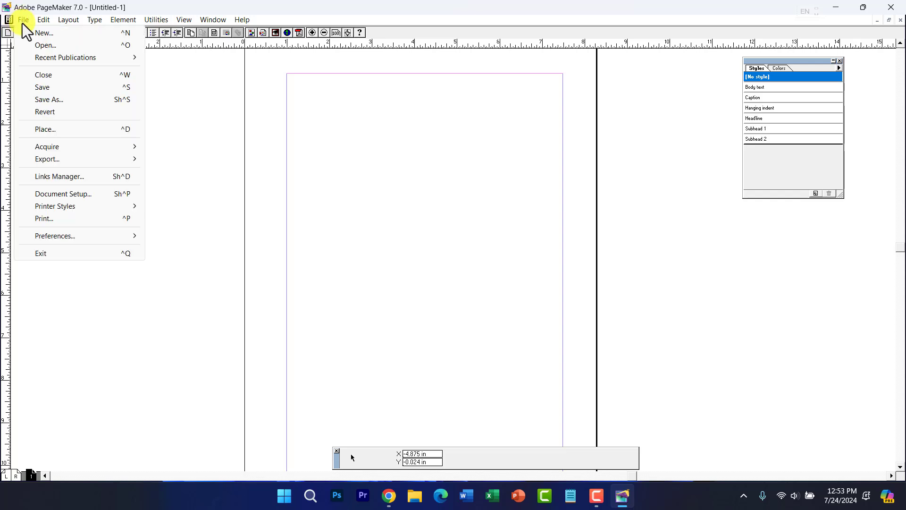
left_click(58, 133)
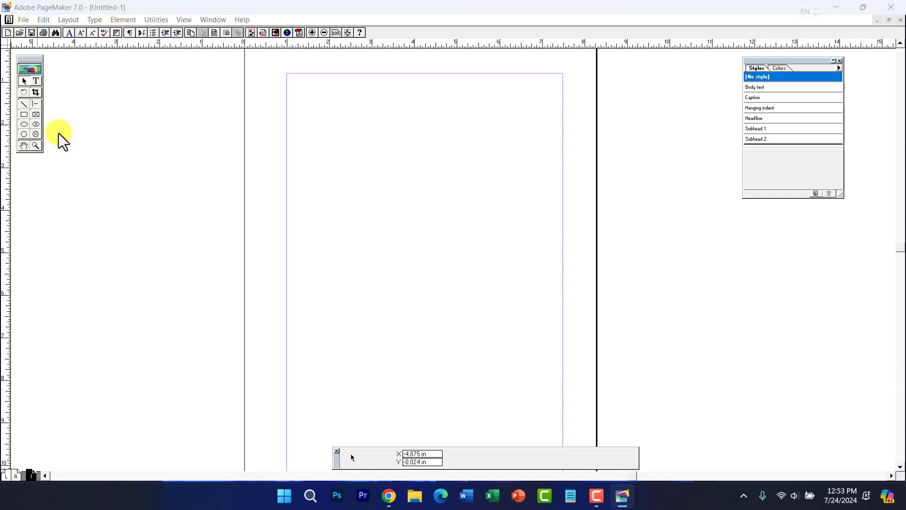
left_click_drag(211, 31, 519, 84)
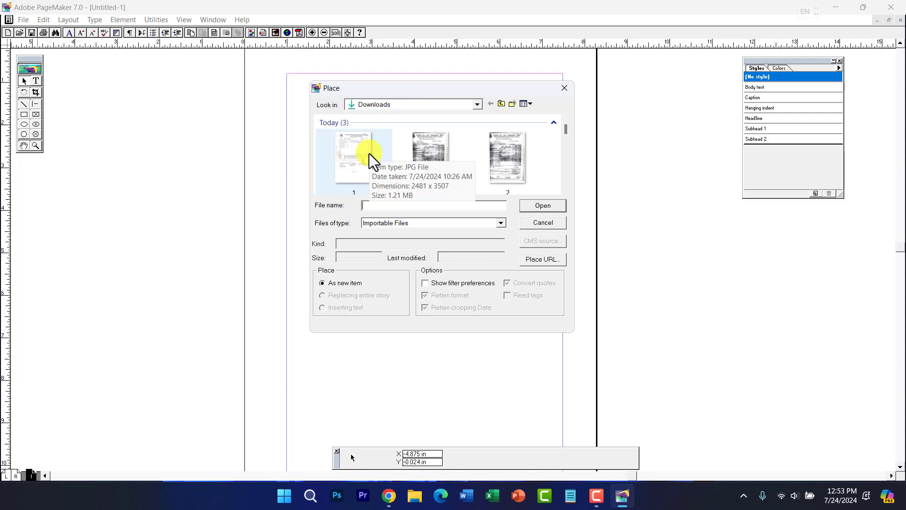
left_click(361, 174)
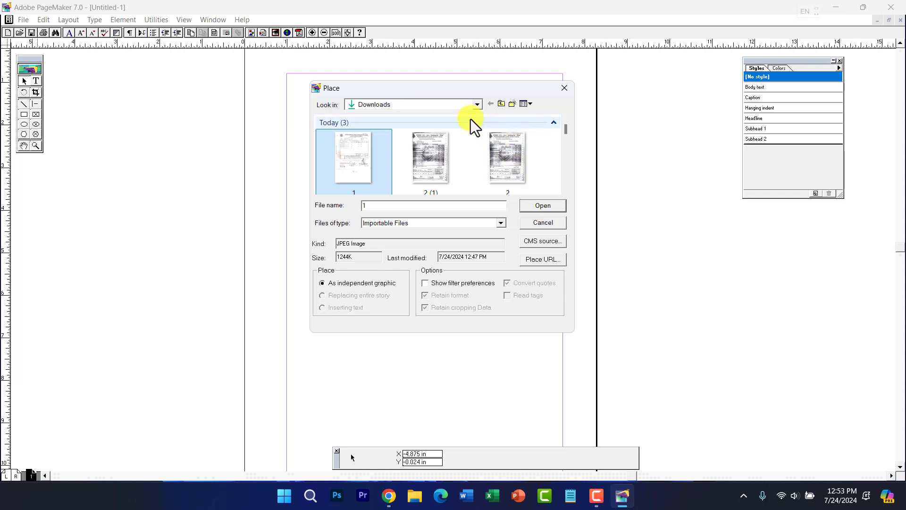
left_click(476, 104)
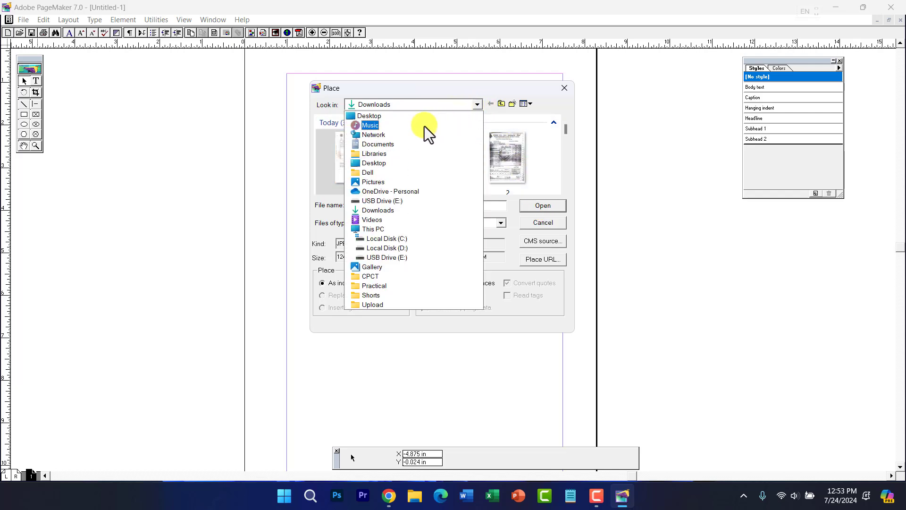
left_click(374, 164)
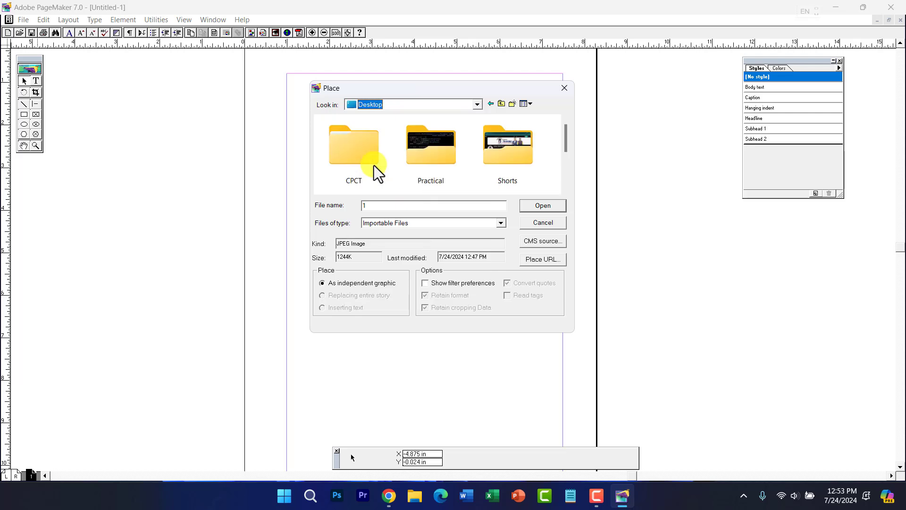
scroll(567, 193, "down", 2)
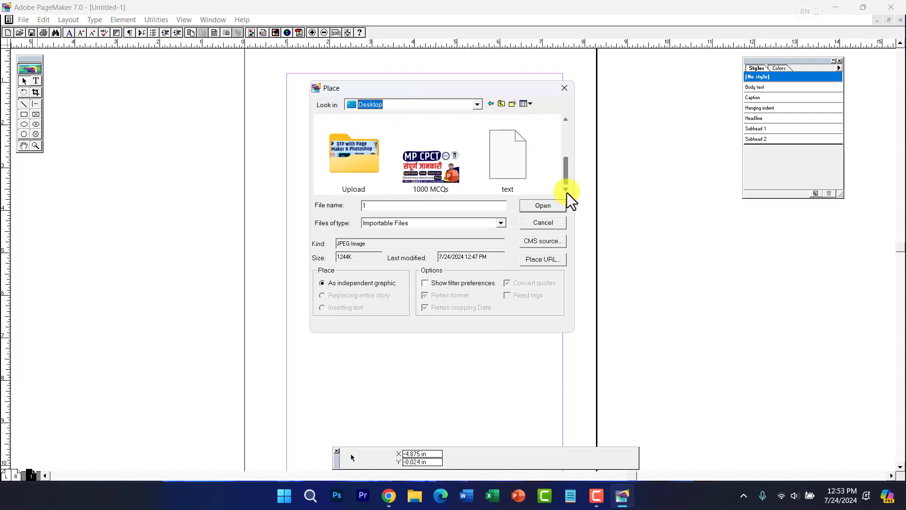
left_click(518, 169)
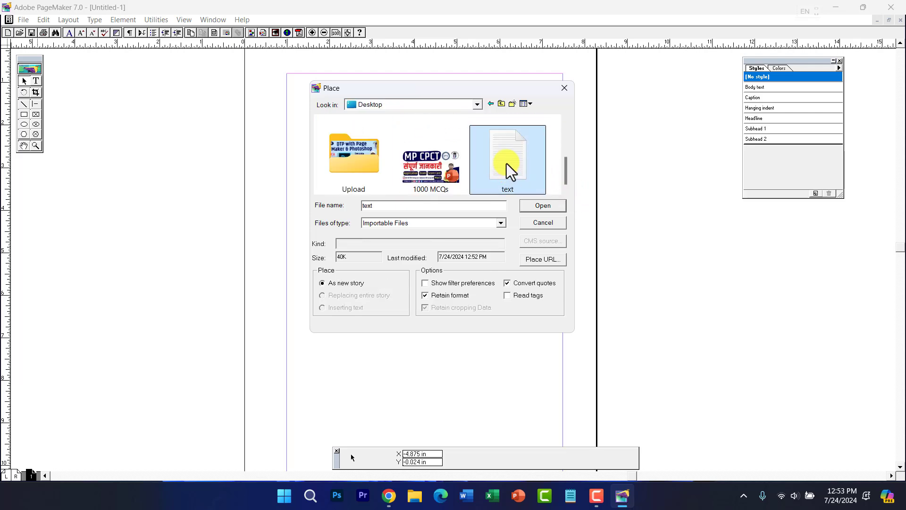
left_click(535, 207)
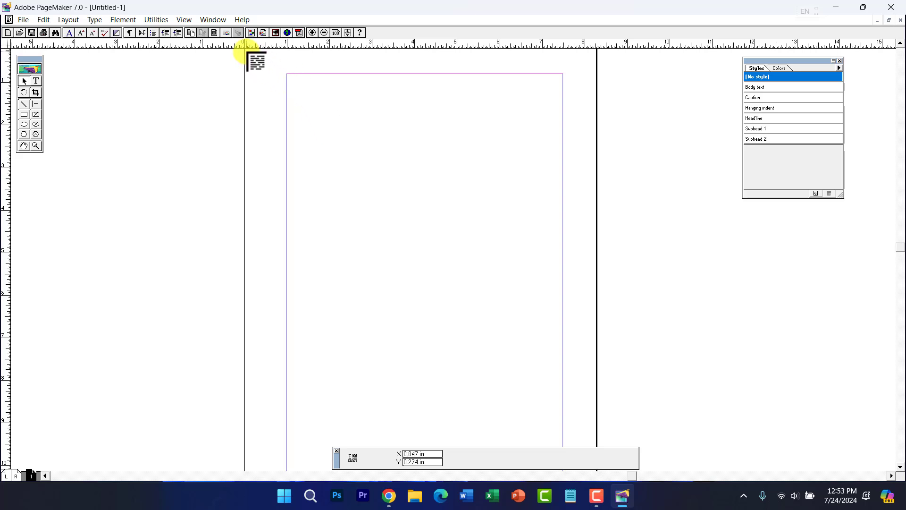
- Flow the loaded text onto page 1 from the upper-left corner of the margins and inspect the block down to its end
left_click(286, 74)
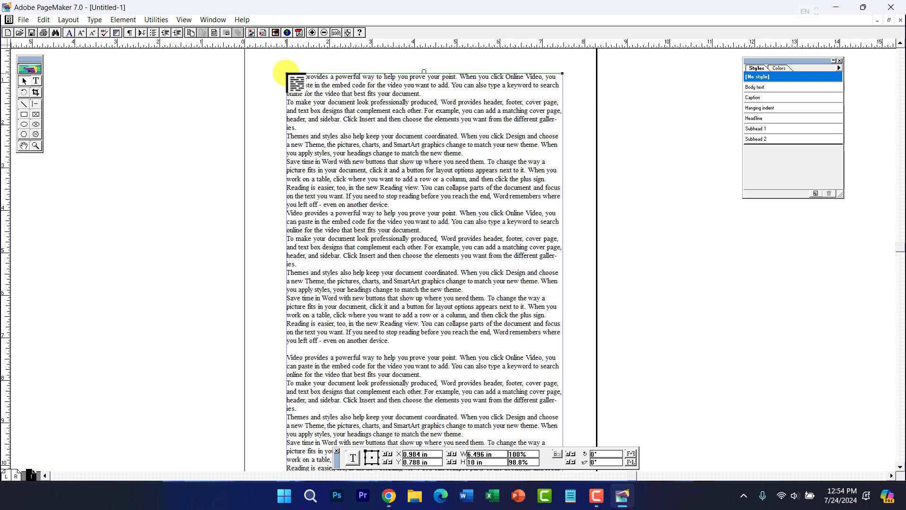
scroll(897, 465, "down", 3)
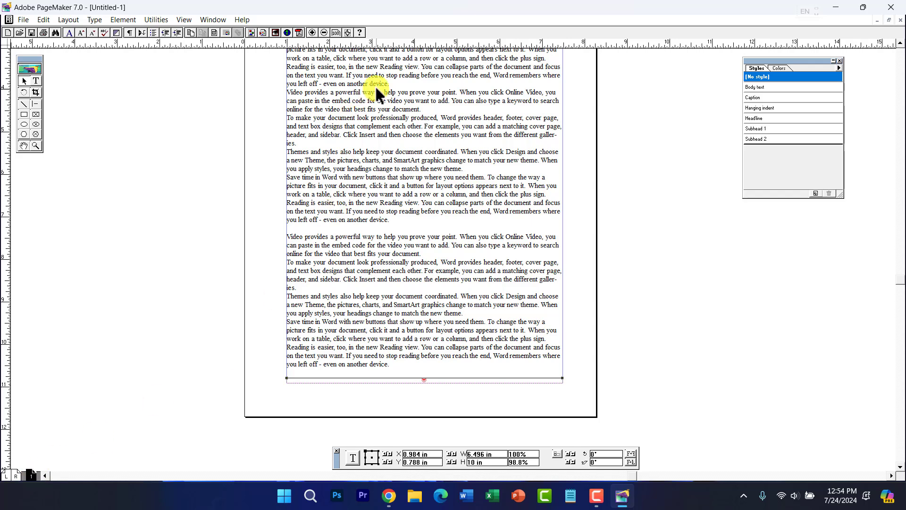
left_click(900, 43)
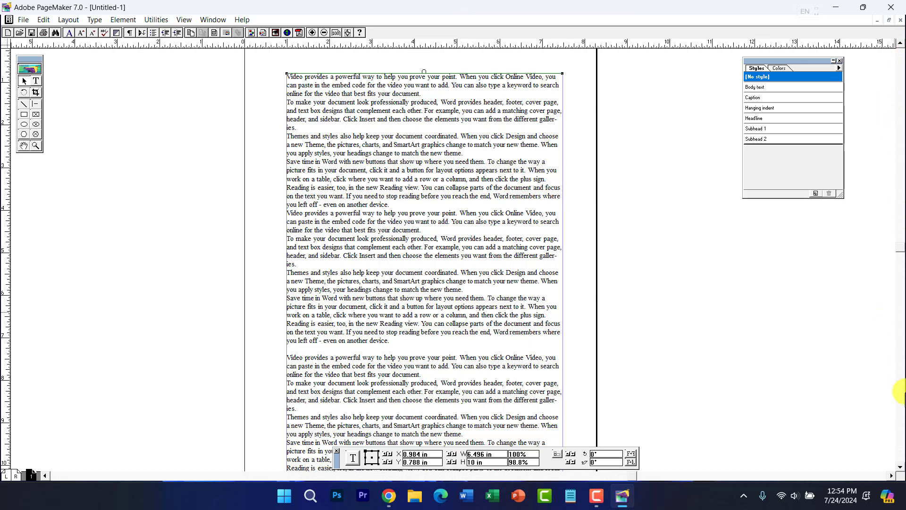
left_click(900, 467)
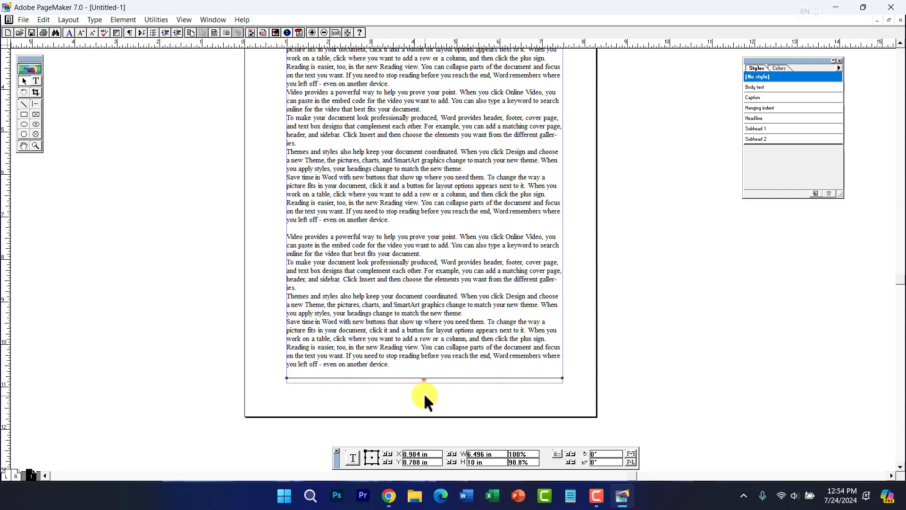
- Pick up the overflow text from the lower windowshade handle of the text block on page 1
mouse_move(422, 377)
left_mouse_down()
mouse_move(422, 412)
mouse_move(424, 378)
left_mouse_up()
left_click(423, 377)
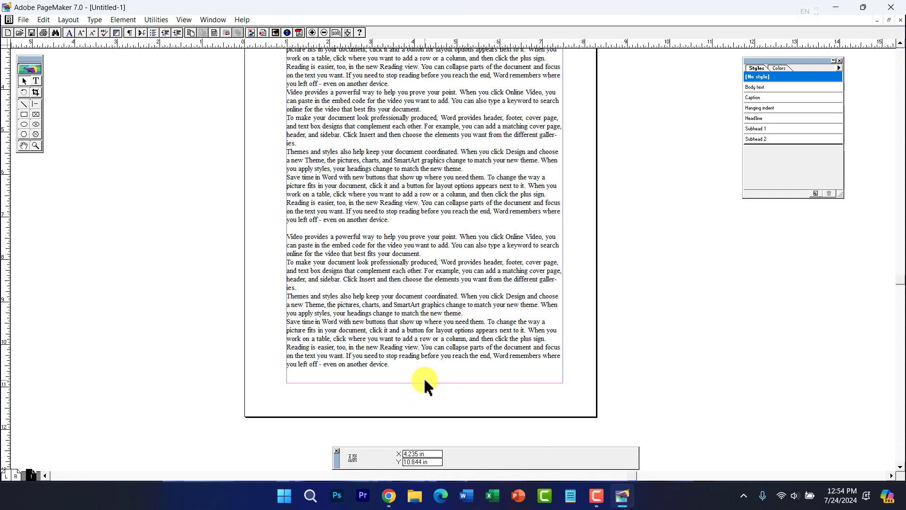
left_click(423, 378)
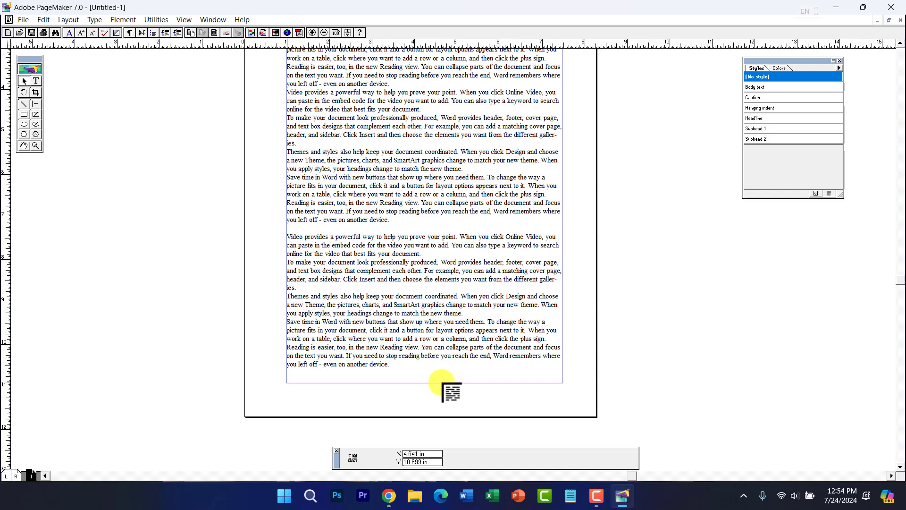
- Insert 3 pages after the current page, based on the Document Master
left_click(31, 475)
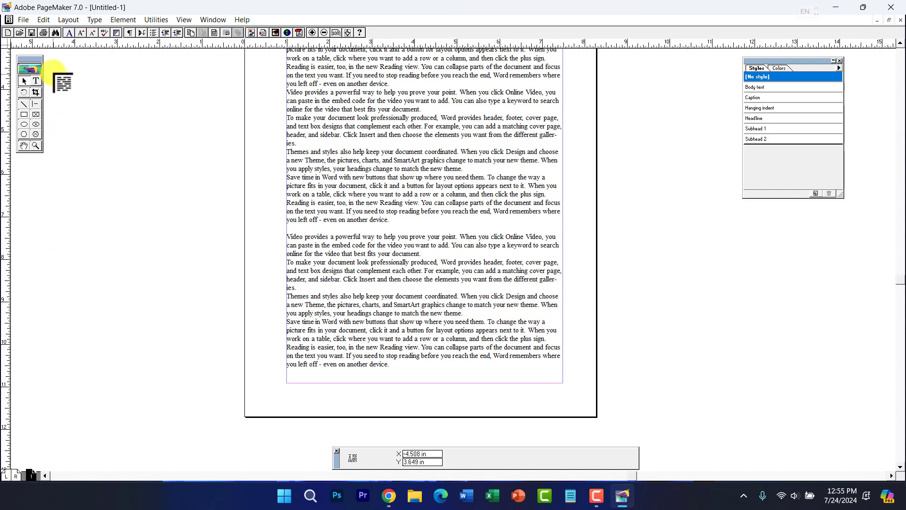
left_click(69, 21)
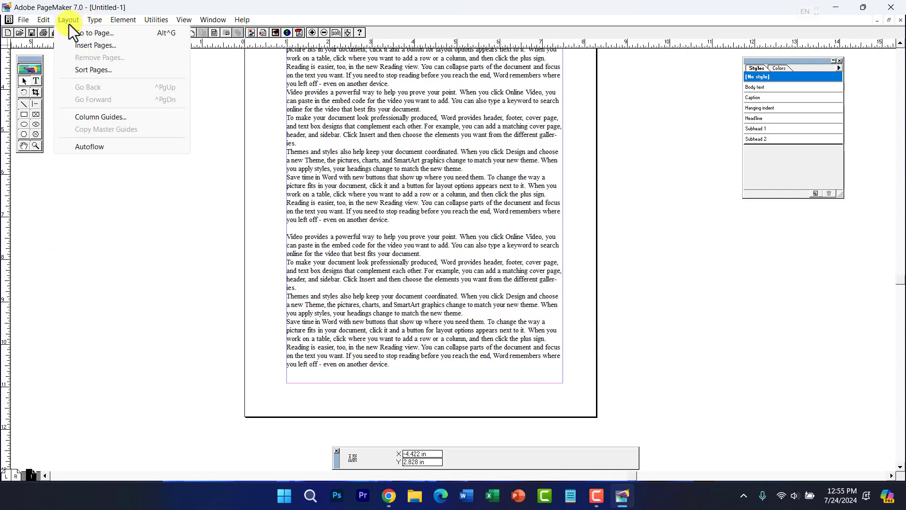
left_click(94, 49)
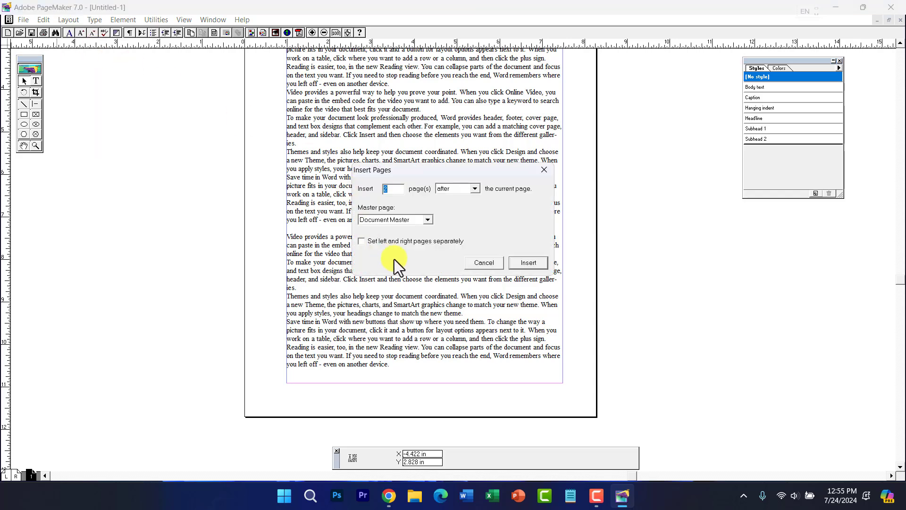
left_click(460, 189)
double_click(393, 189)
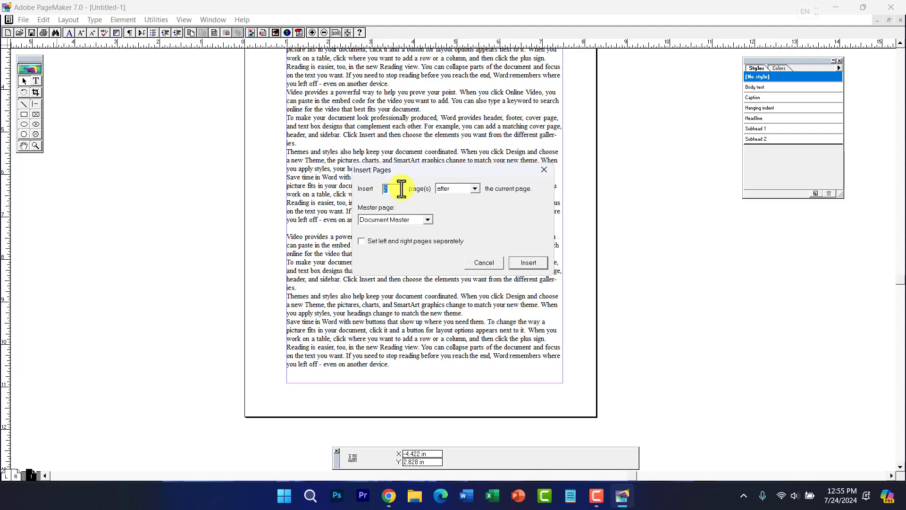
type("3")
left_click(526, 262)
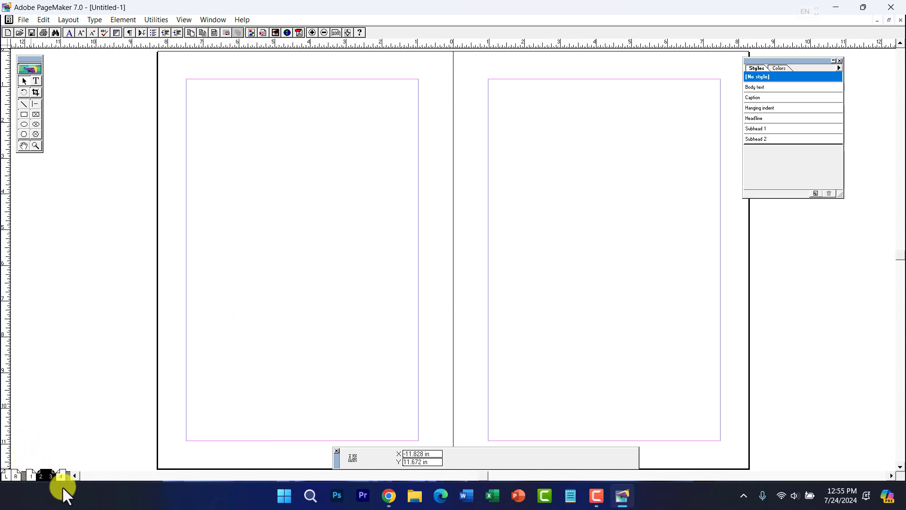
- Flow the picked-up text onto page 2 from the upper-left corner of its margins
left_click(31, 476)
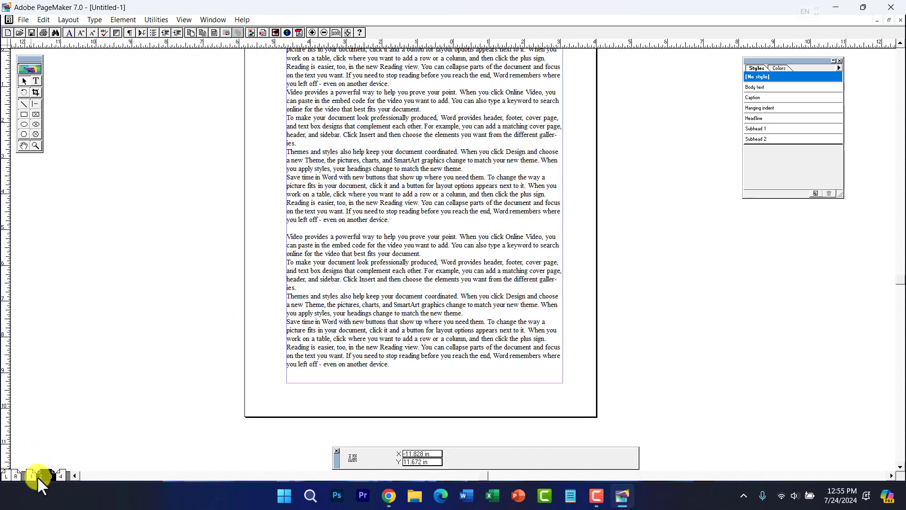
left_click(40, 475)
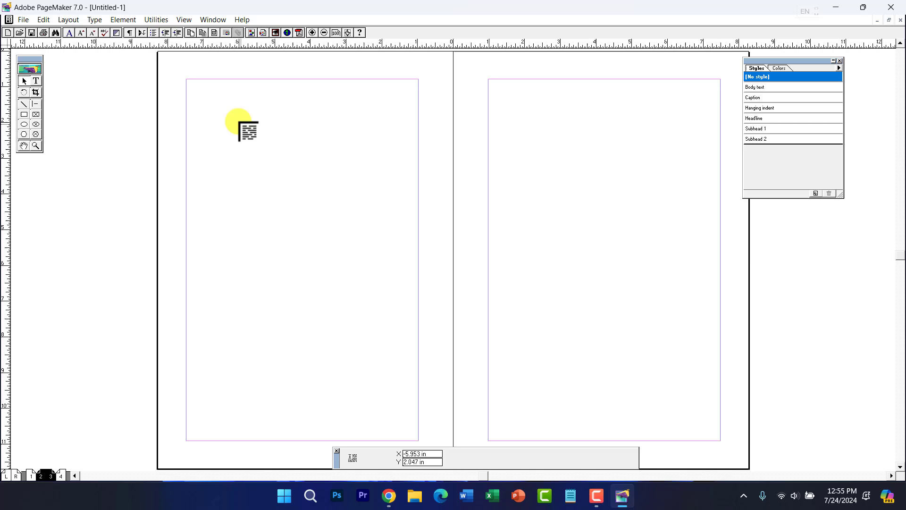
left_click(186, 79)
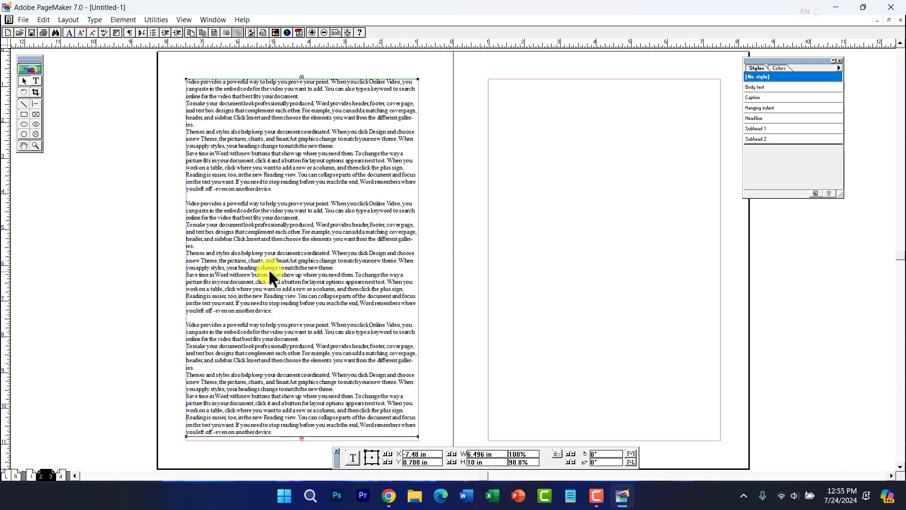
- Pick up the overflow text from the end of page 2's block and flow it onto page 3 from its upper-left margin corner
left_click(301, 437)
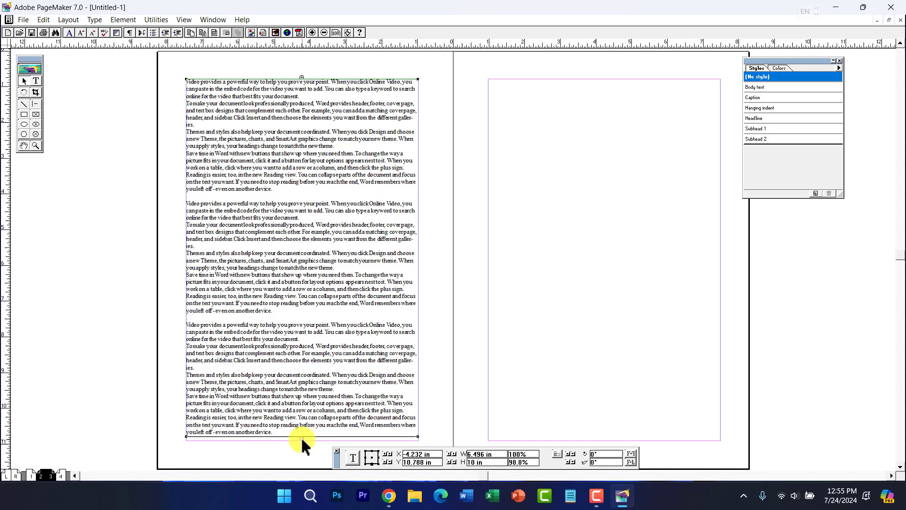
left_click(493, 79)
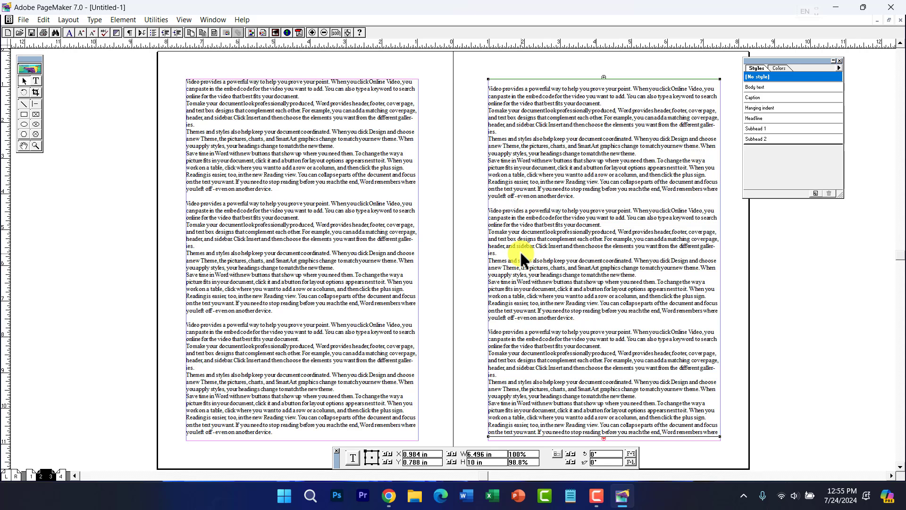
- Examine the windowshade handles of the linked text blocks on pages 1, 2 and 3
left_click(31, 475)
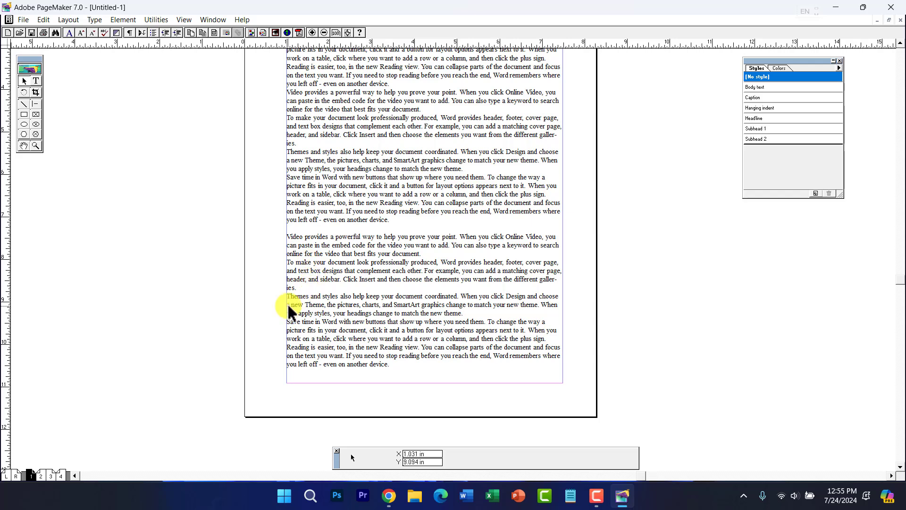
left_click(21, 20)
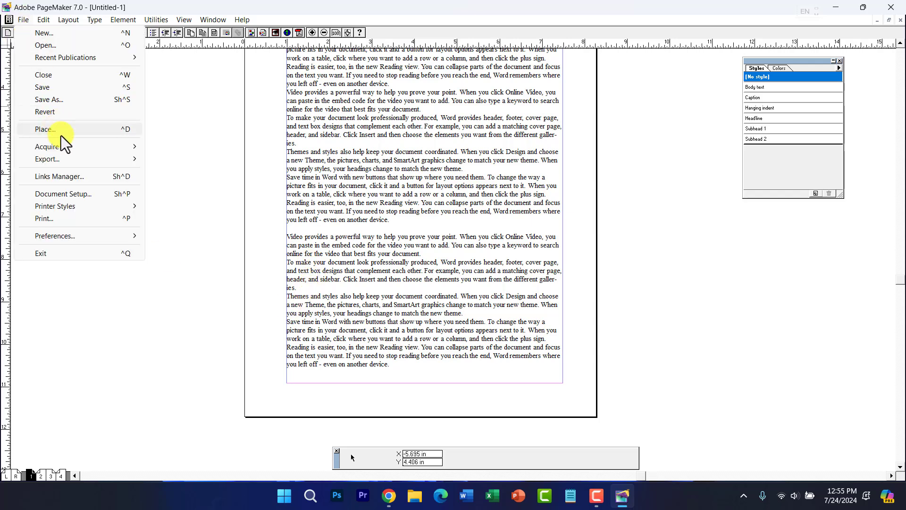
left_click(427, 344)
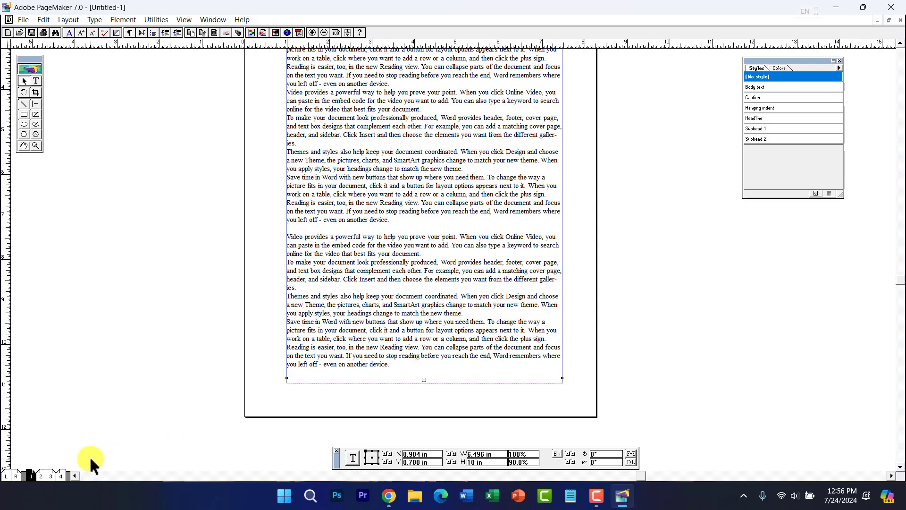
left_click(44, 472)
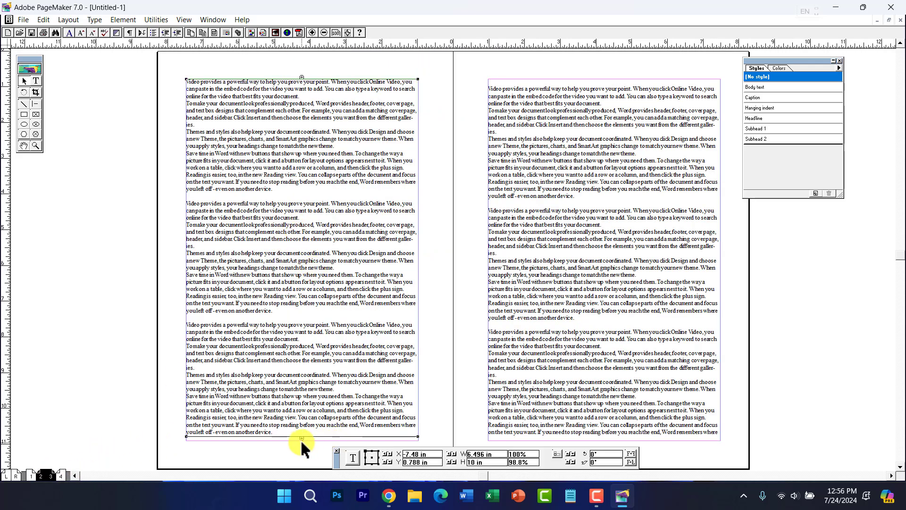
left_click(563, 248)
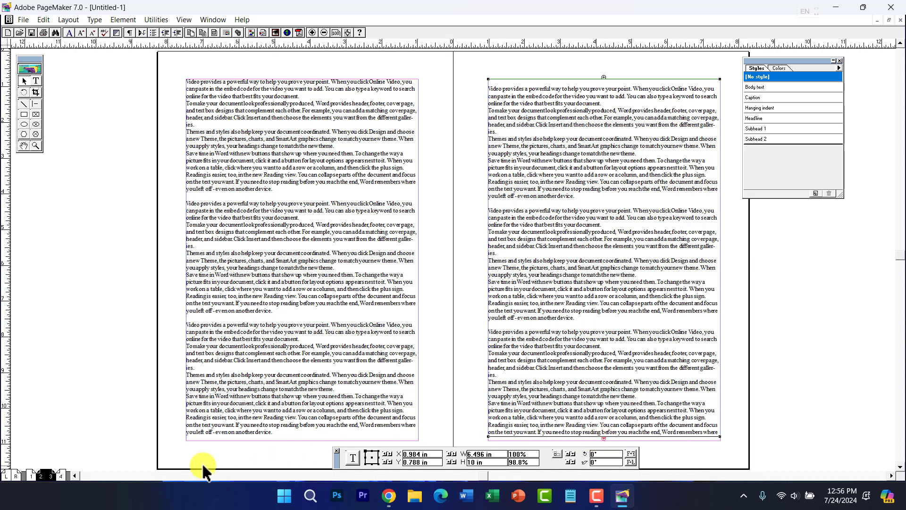
- Insert 3 pages after page 4, based on the Document Master
left_click(61, 474)
right_click(62, 472)
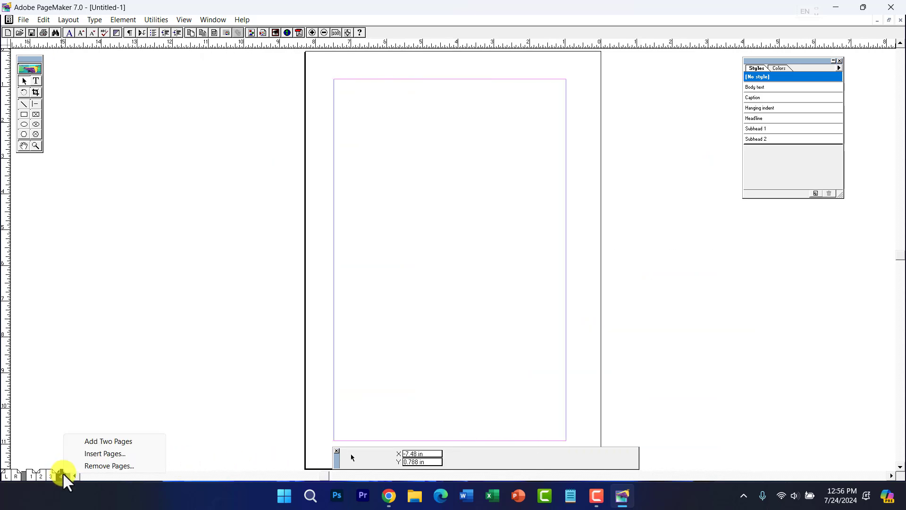
right_click(59, 472)
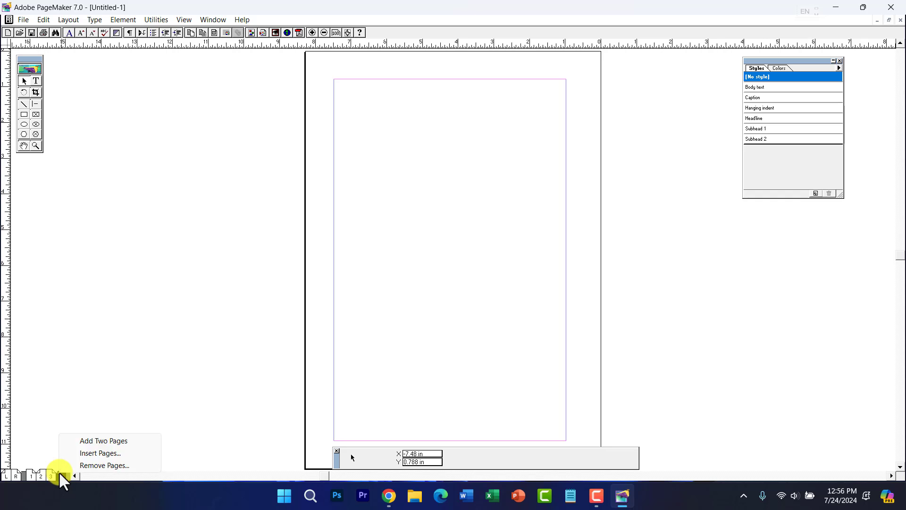
left_click(91, 455)
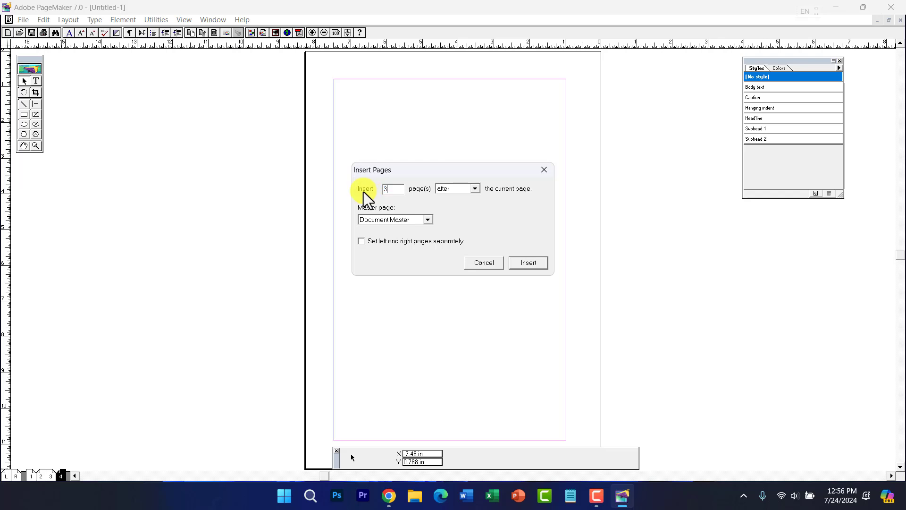
key("Return")
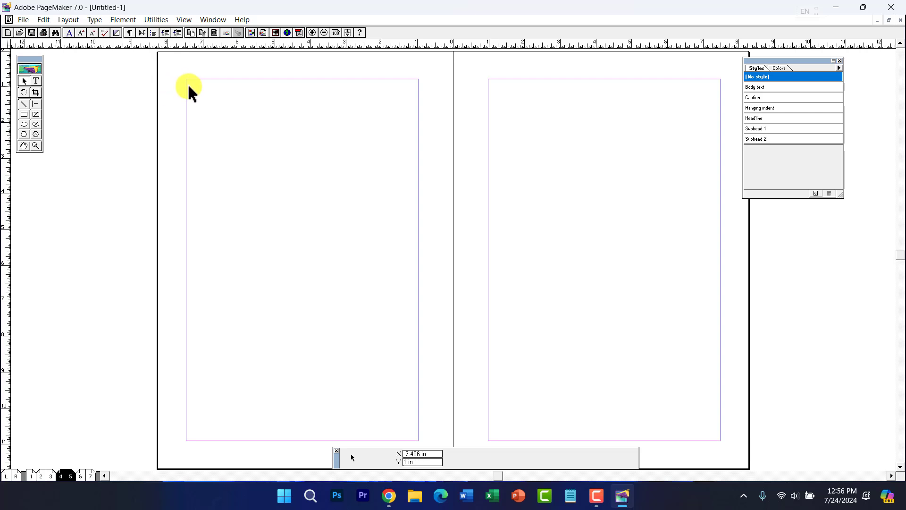
- Load the file "text" from the Desktop as a new item for placing on page 4
left_click(21, 22)
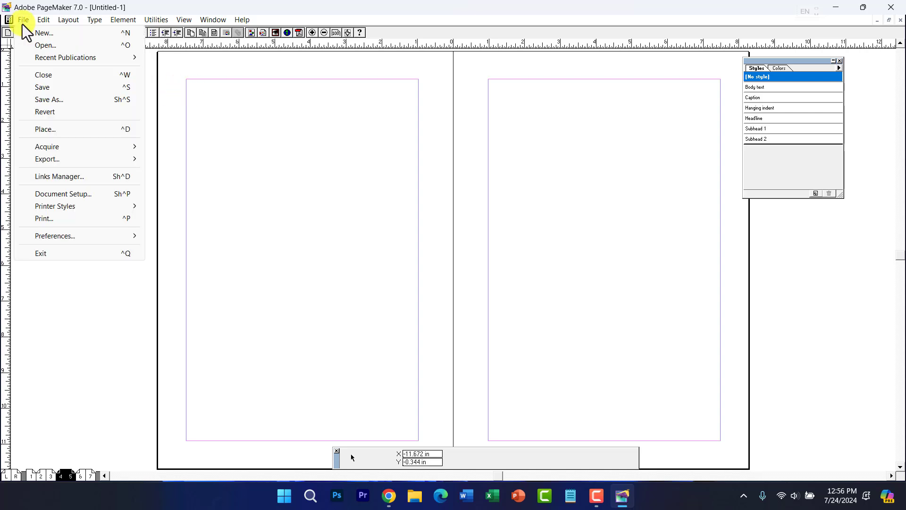
left_click(58, 132)
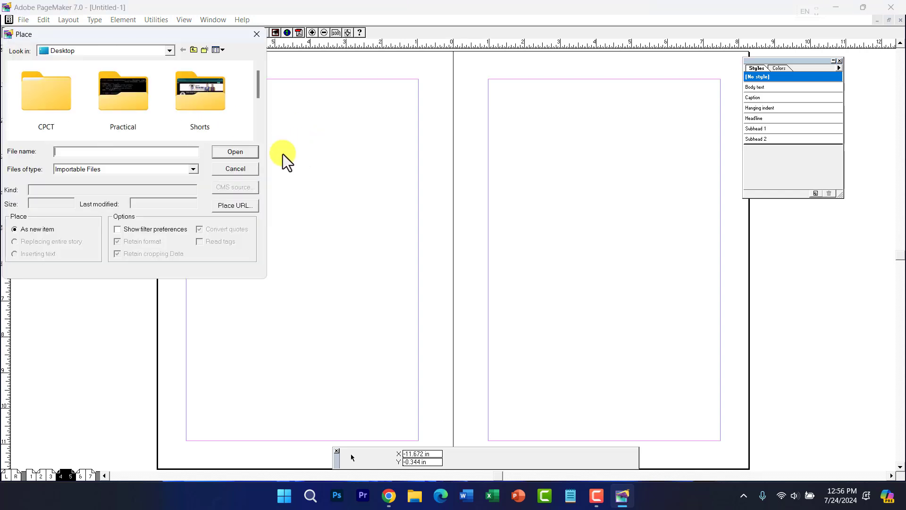
left_click_drag(189, 34, 432, 44)
scroll(424, 118, "down", 3)
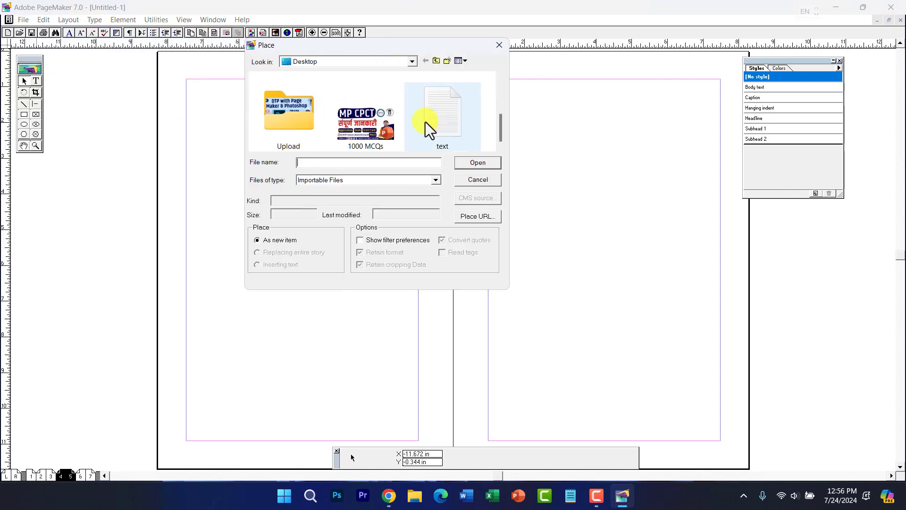
left_click(439, 122)
left_click(491, 166)
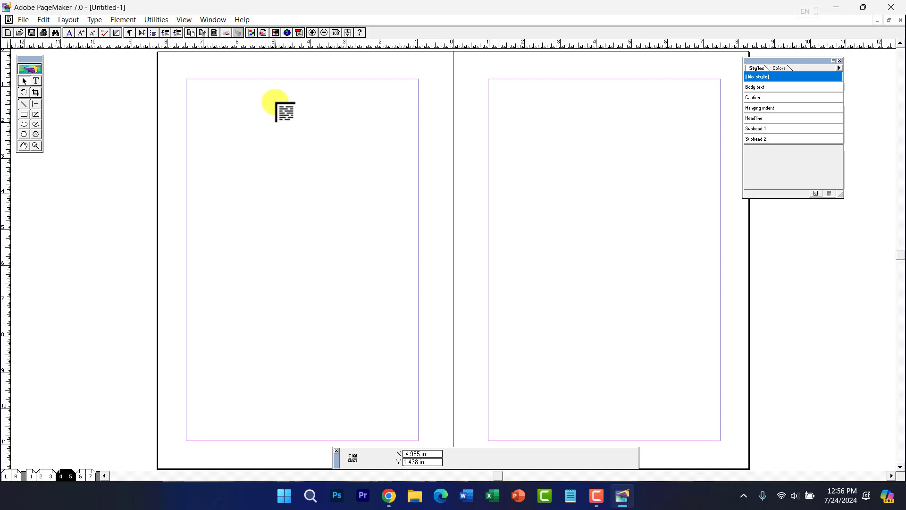
- Flow the loaded text semi-automatically onto pages 4, 5, 6 and 7 from the upper-left margin corner of each page
key("shift")
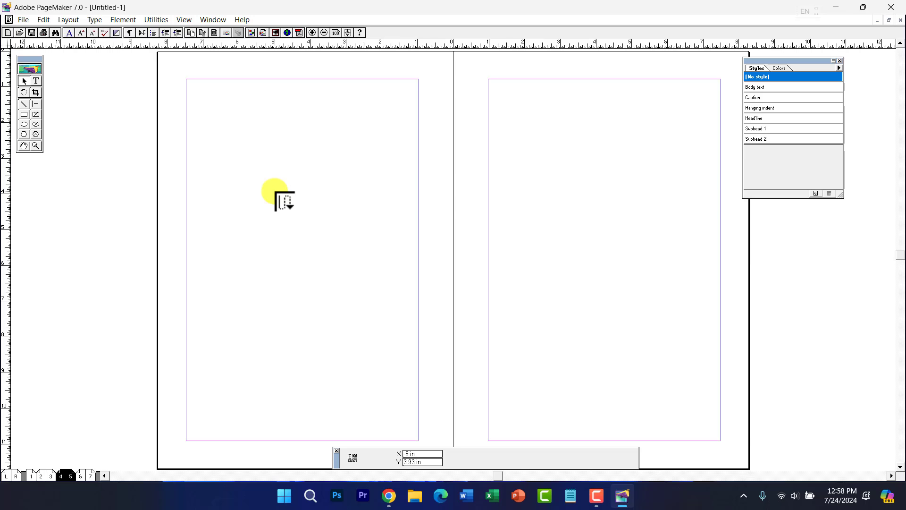
left_click(189, 80)
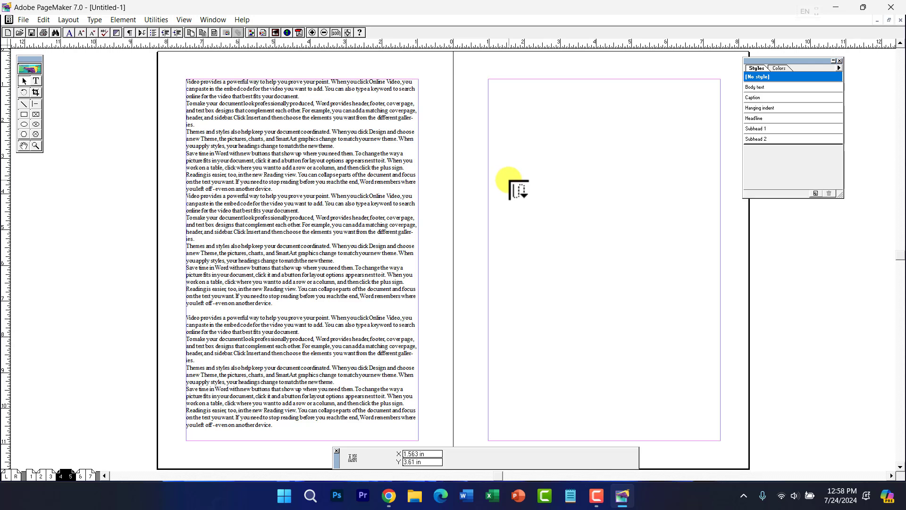
left_click(490, 81)
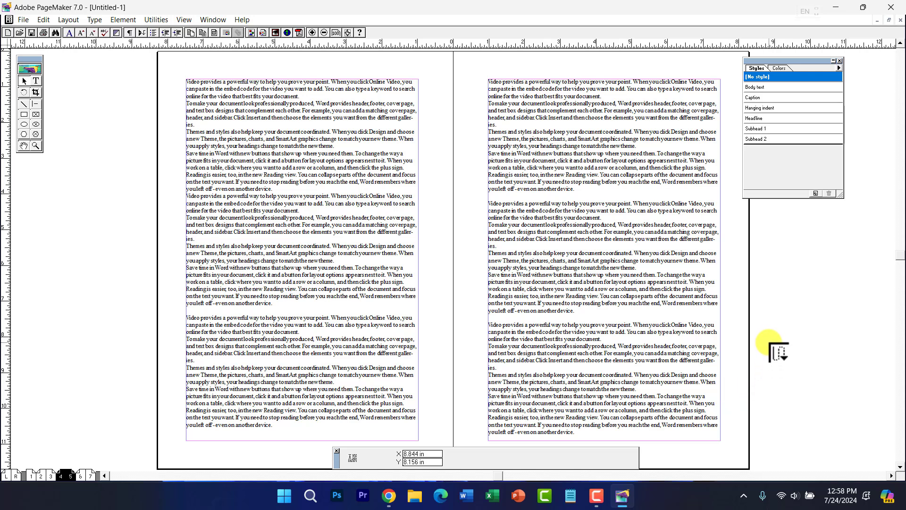
left_click(79, 474)
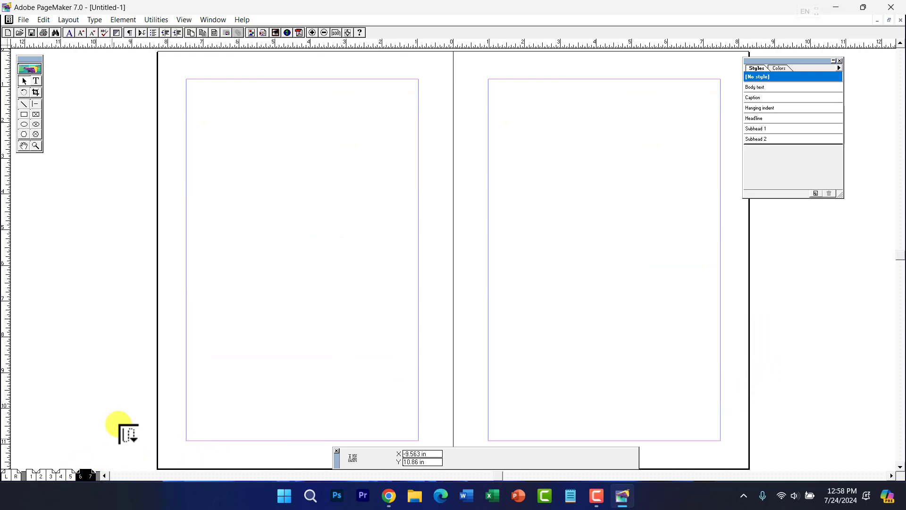
left_click(188, 81)
left_click(491, 81)
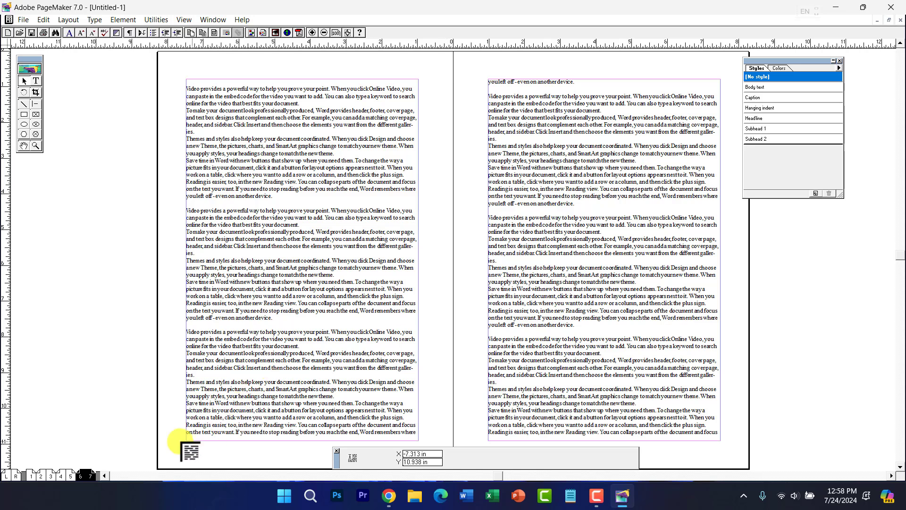
- Insert pages 8 and 9 after the current spread
right_click(92, 473)
left_click(122, 449)
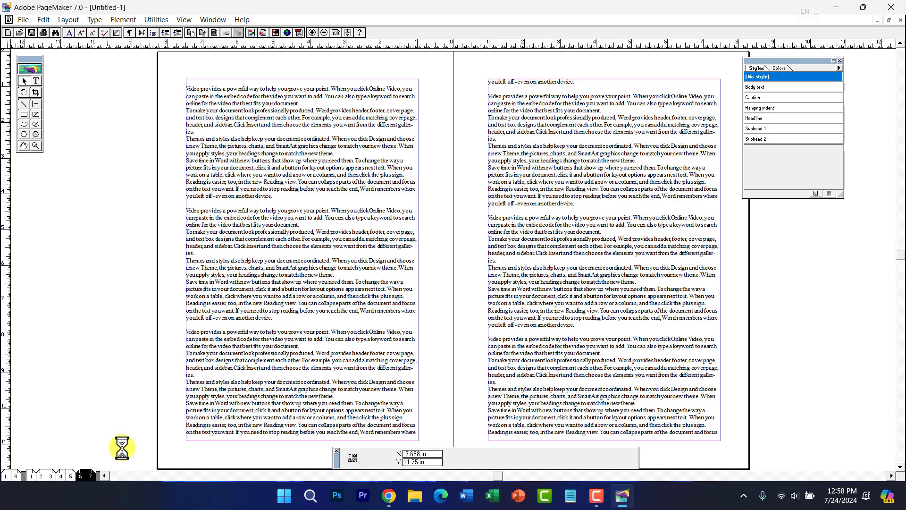
left_click(520, 263)
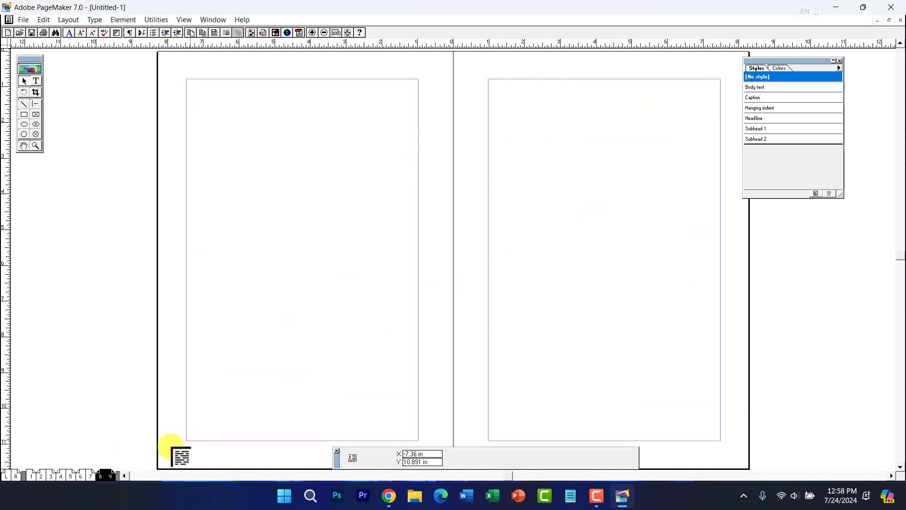
- Drop the remaining loaded text in the middle of page 8 and delete the resulting text block
left_click(22, 21)
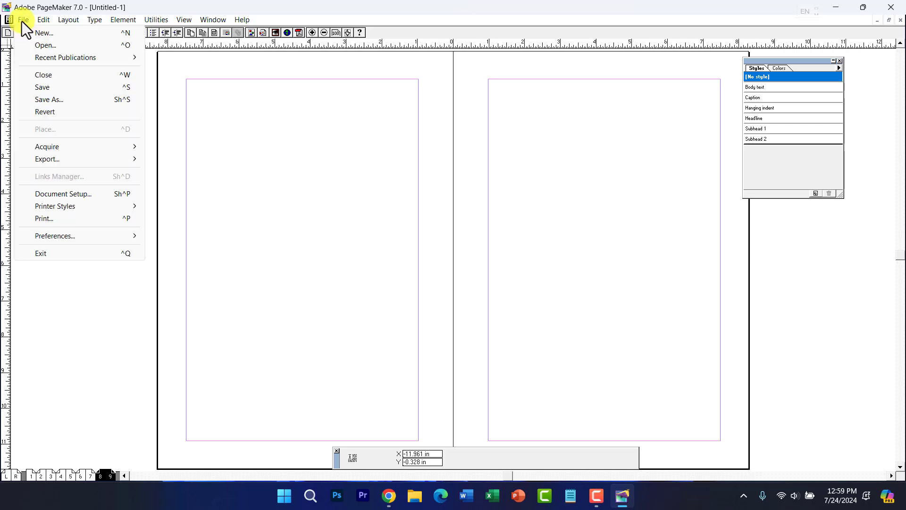
left_click(257, 196)
key("ctrl+v")
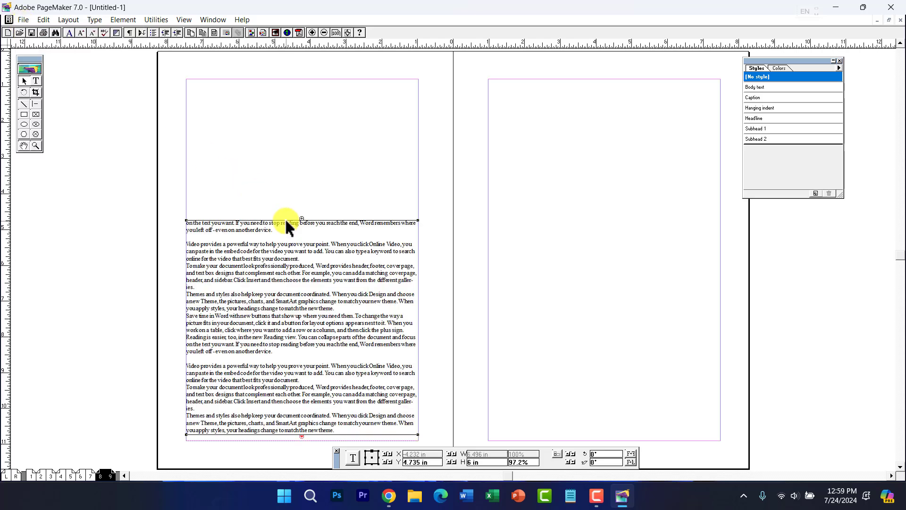
key("Delete")
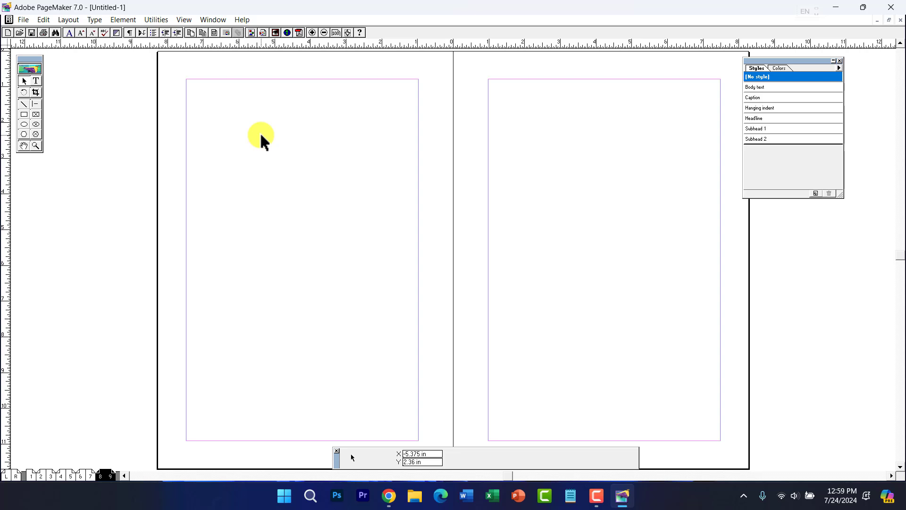
- Load the file "text" from the Desktop again as a new item for placing on page 8
left_click(25, 23)
left_click(58, 132)
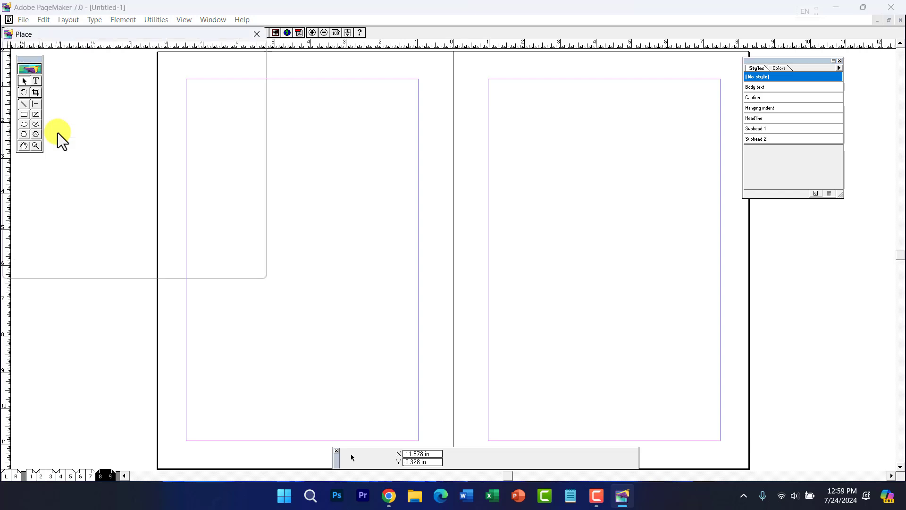
left_click_drag(195, 40, 423, 101)
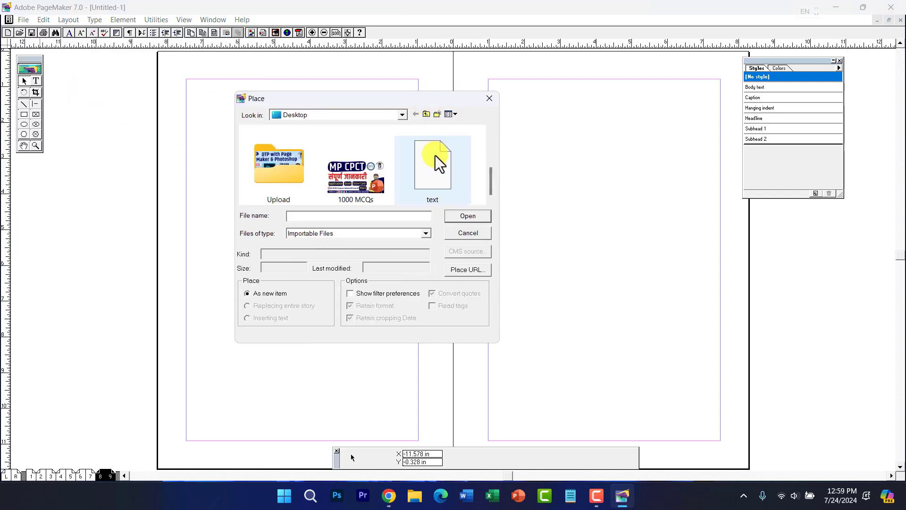
left_click(437, 164)
left_click(472, 220)
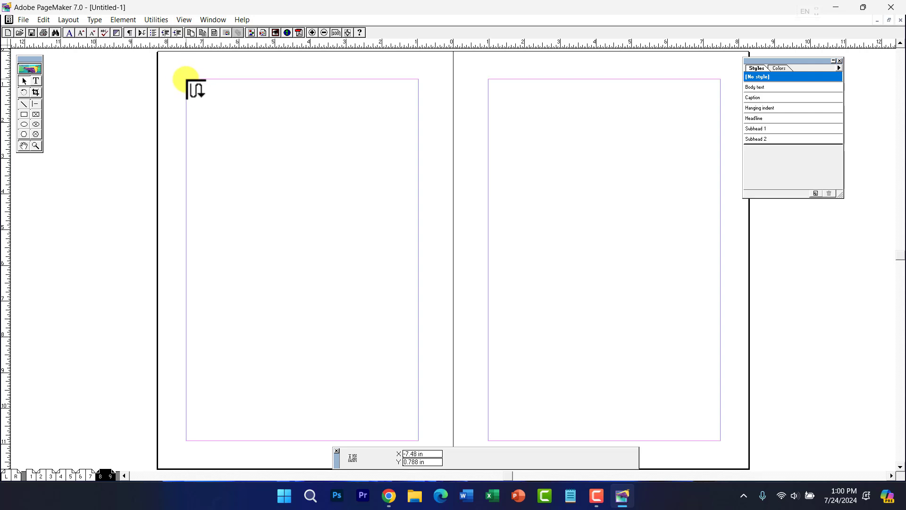
- Autoflow the loaded text from the upper-left margin corner of page 8 to its end and select the last text block
left_click(187, 80)
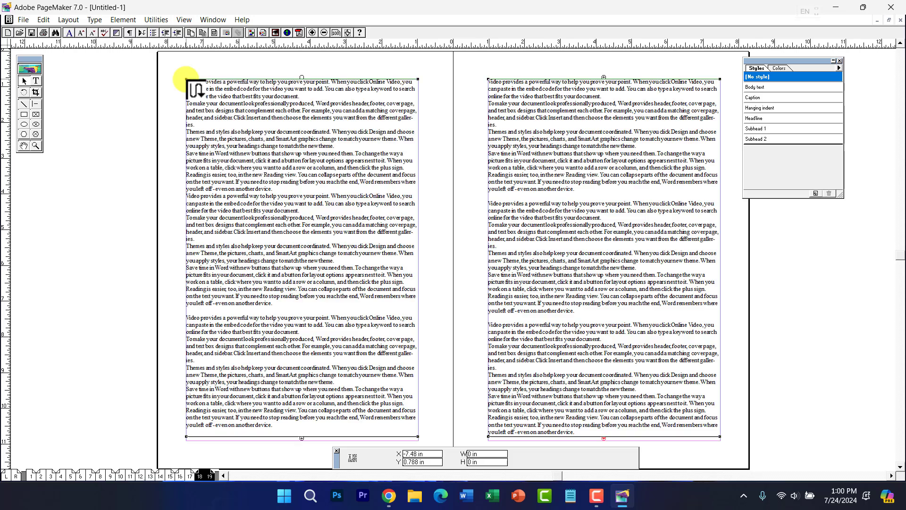
left_click(317, 355)
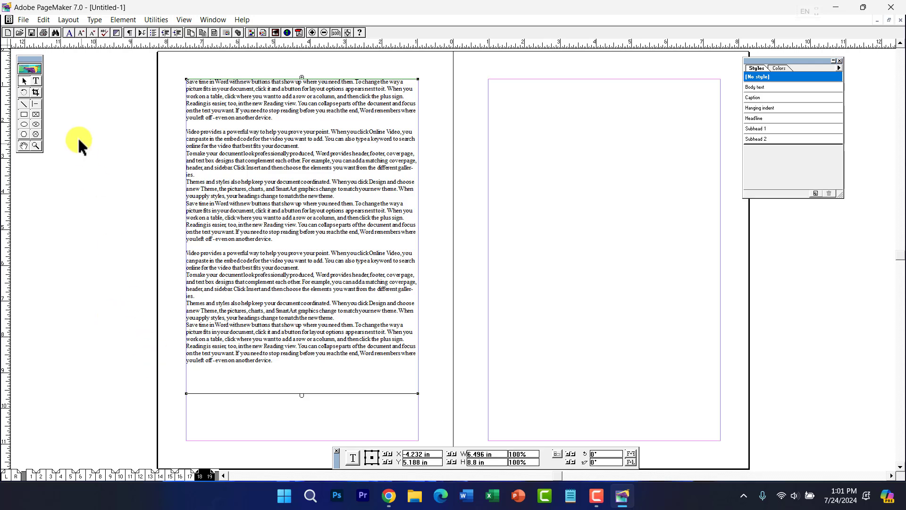
left_click(27, 21)
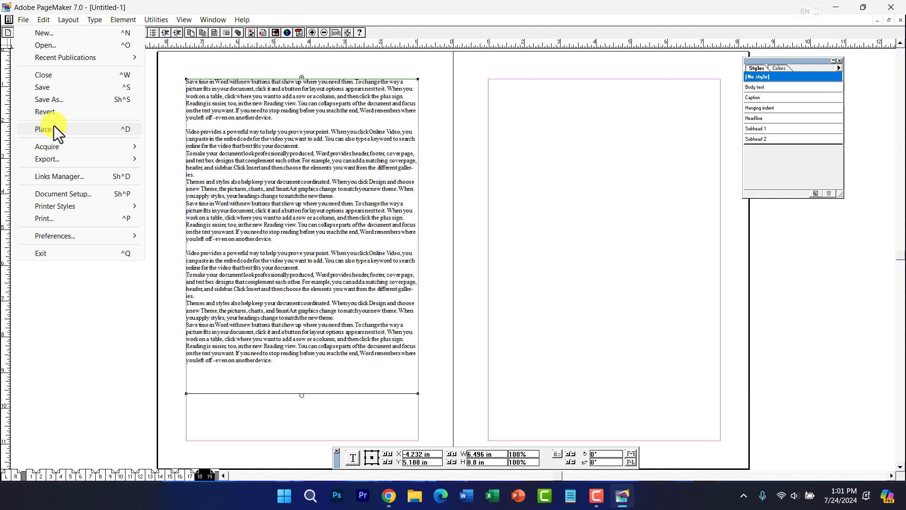
left_click(92, 115)
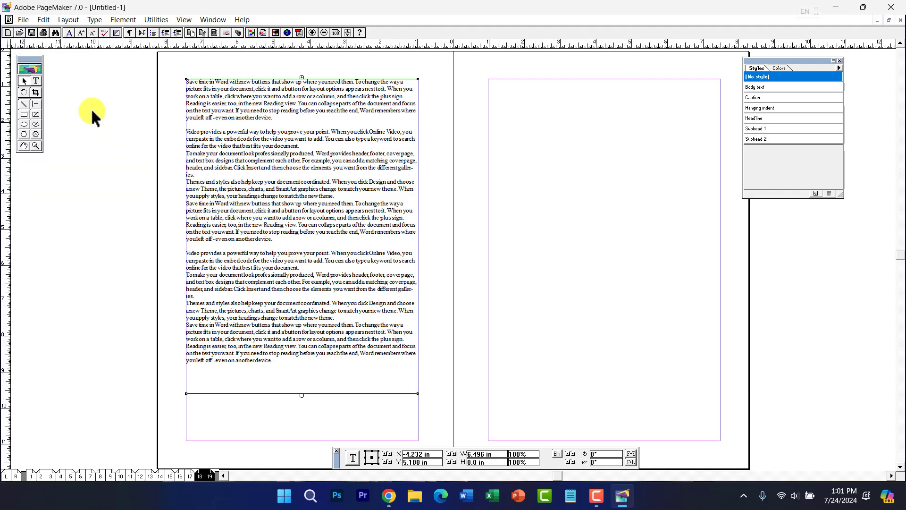
left_click(71, 20)
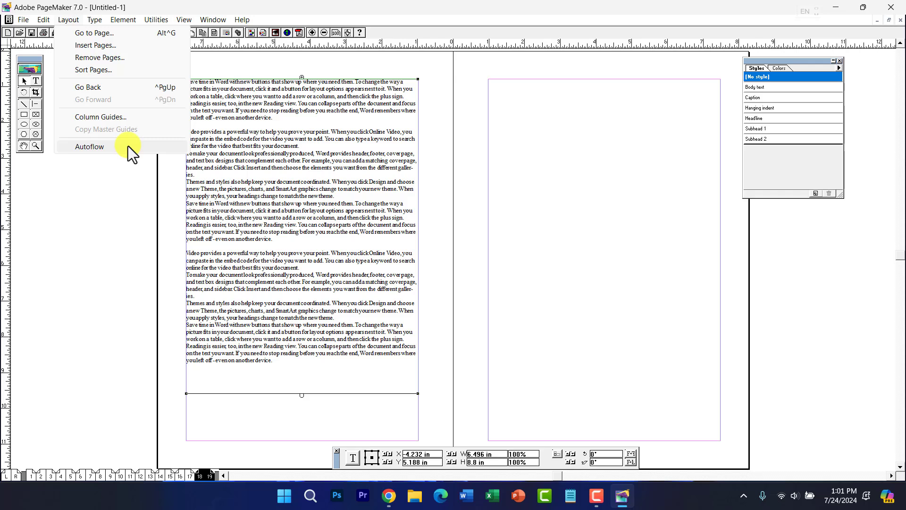
left_click(297, 291)
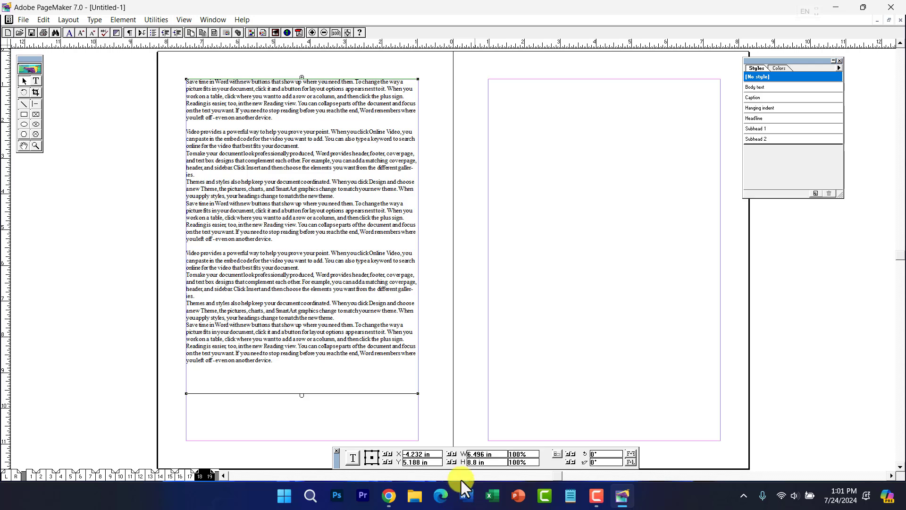
left_click(582, 192)
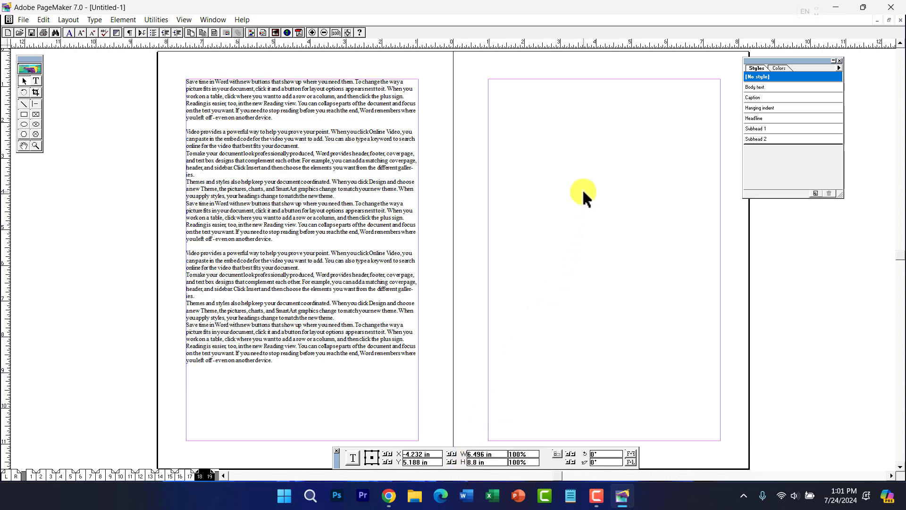
- Choose the document "परीक्षा ड्यूटी की राशि" from the Documents folder for placing as a new item
left_click(23, 20)
left_click(73, 130)
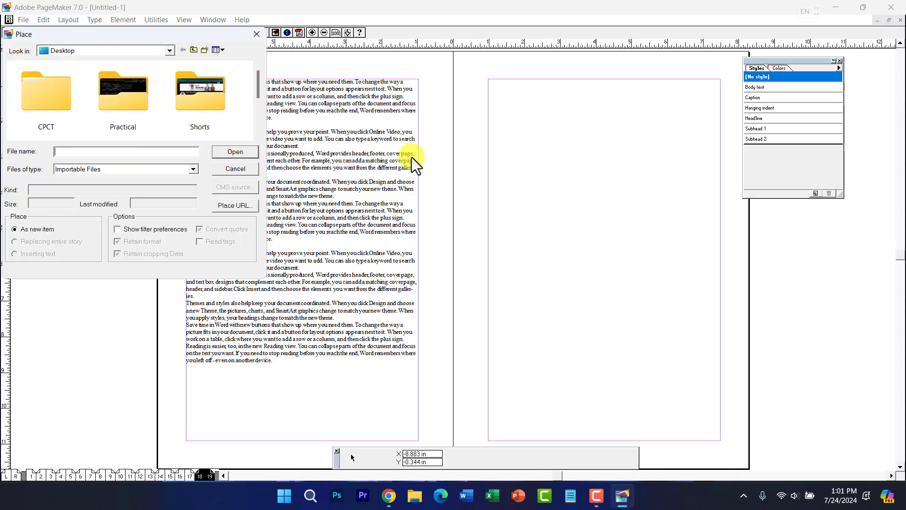
left_click_drag(150, 41, 333, 82)
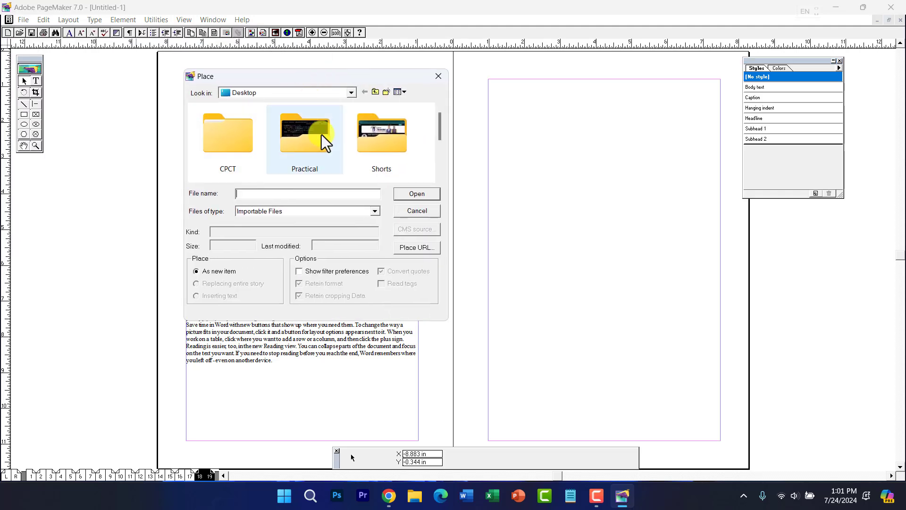
scroll(322, 135, "down", 3)
scroll(327, 134, "up", 3)
left_click(351, 93)
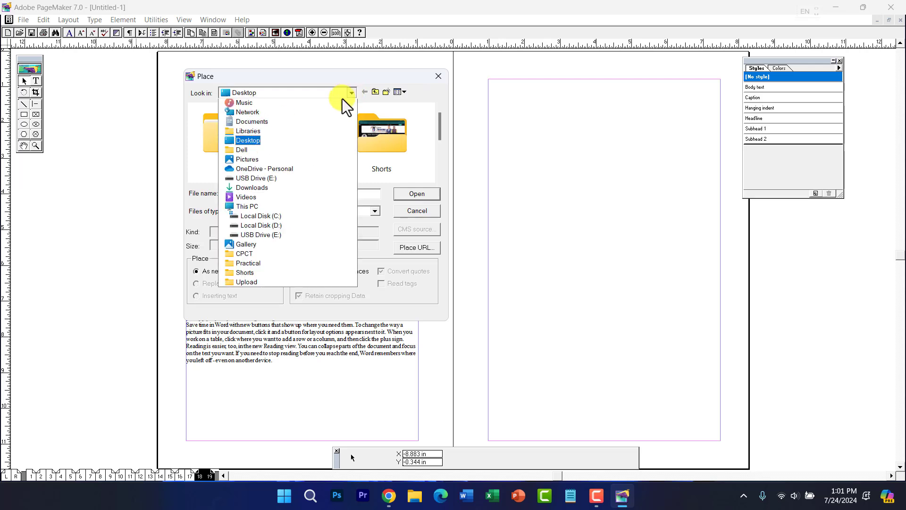
left_click(259, 134)
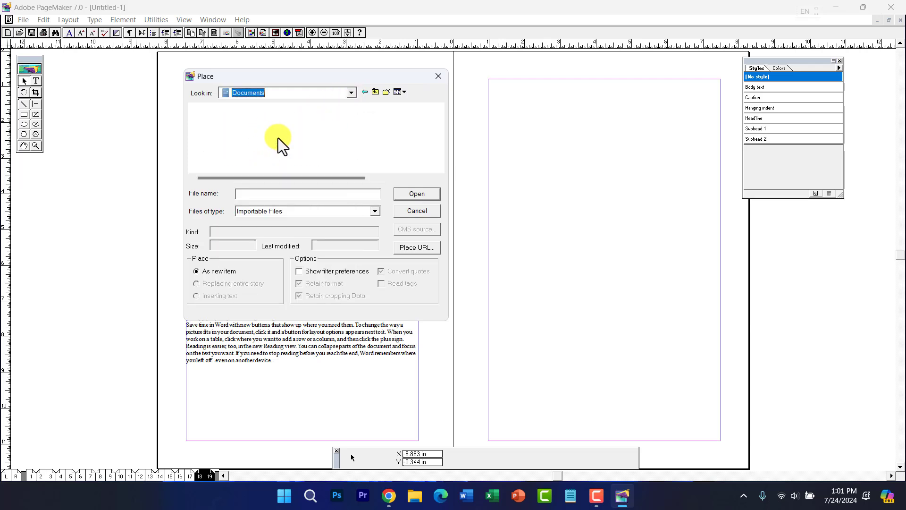
scroll(280, 138, "down", 5)
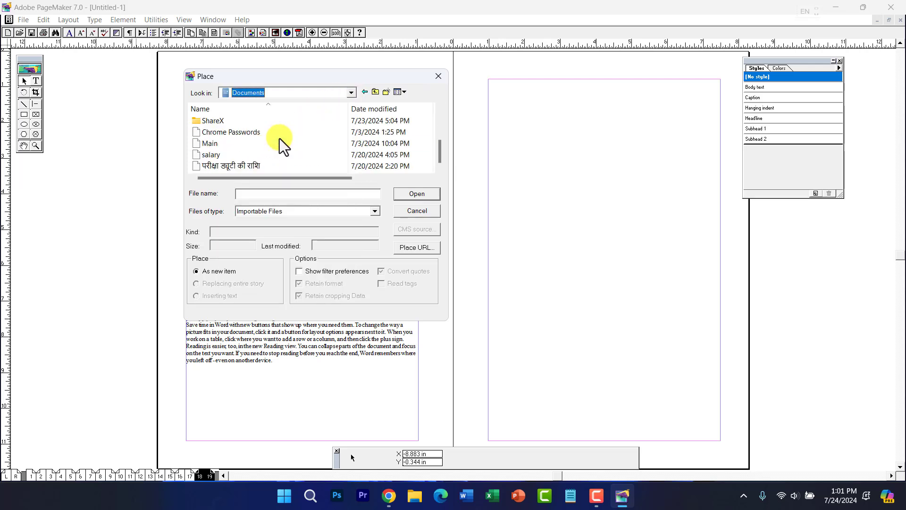
left_click(236, 167)
left_click(418, 195)
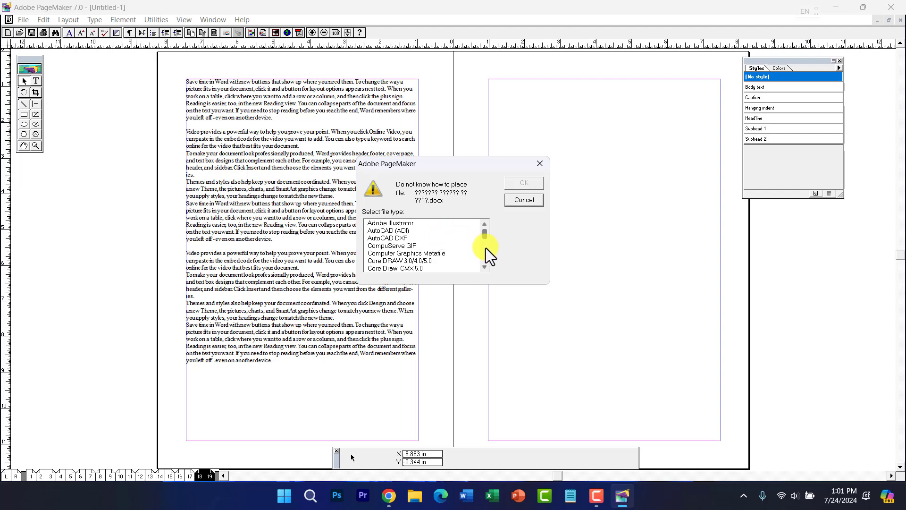
- Try to import the chosen document using the Microsoft Word file type
scroll(482, 236, "down", 3)
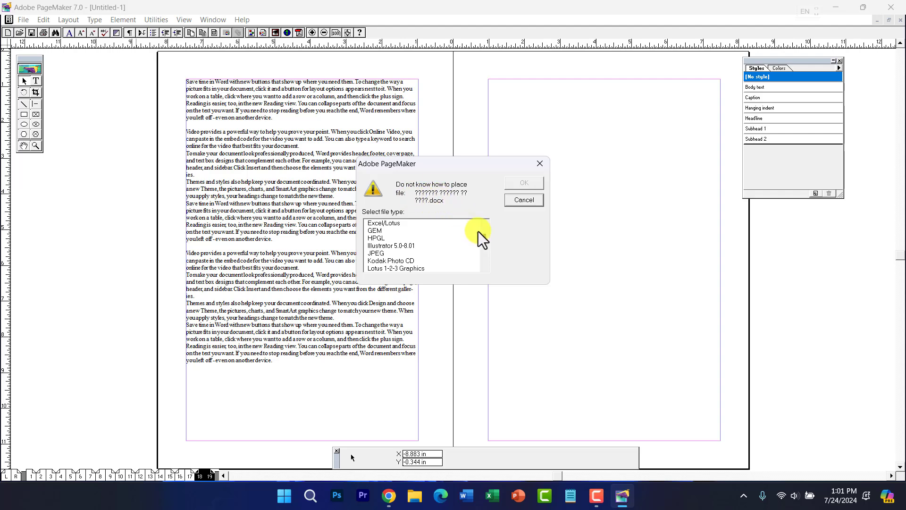
mouse_move(483, 240)
left_mouse_down()
mouse_move(485, 267)
mouse_move(488, 234)
left_mouse_up()
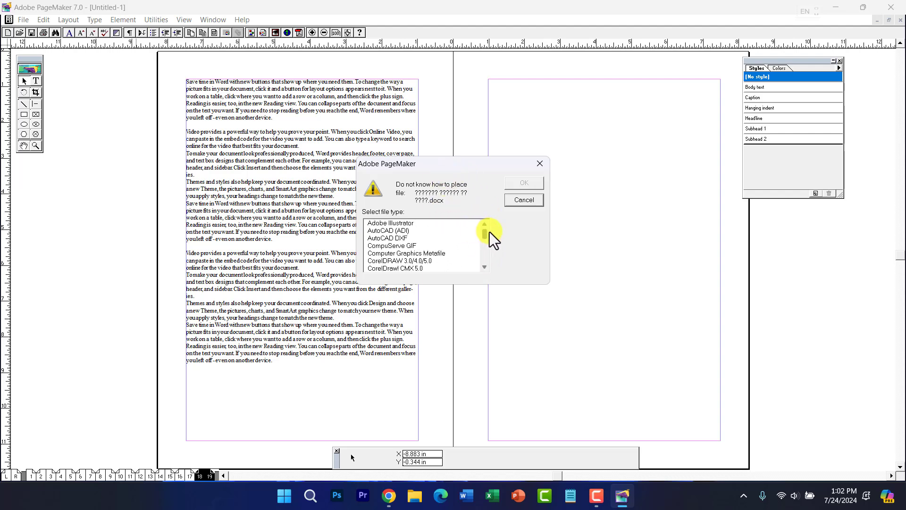
left_click_drag(489, 232, 488, 245)
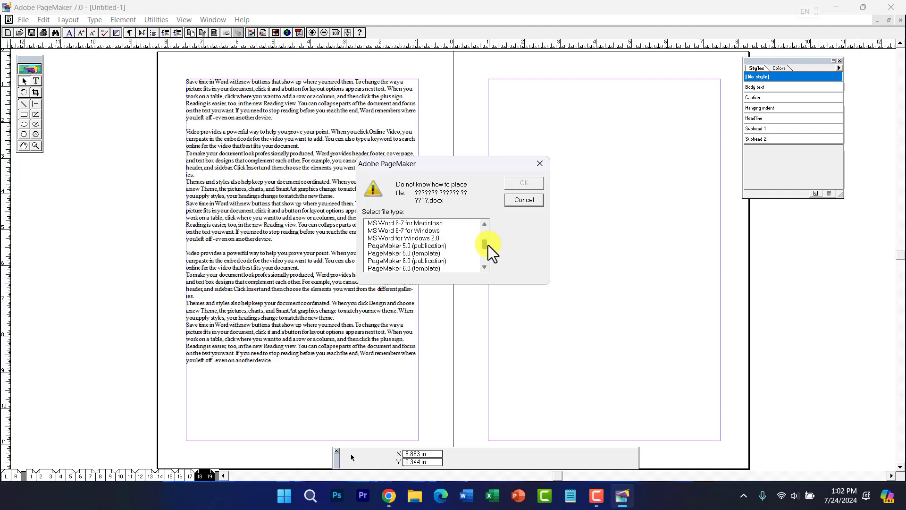
left_click(424, 231)
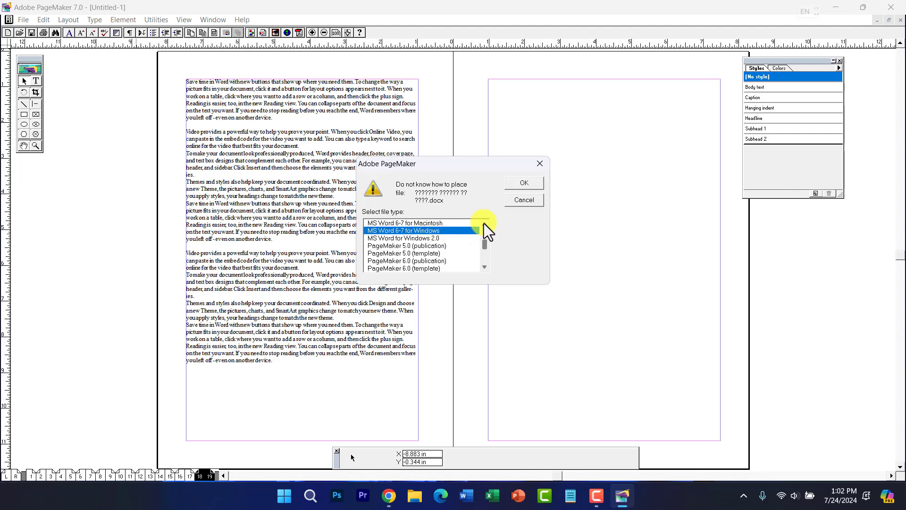
left_click(483, 223)
left_click(484, 222)
left_click(432, 231)
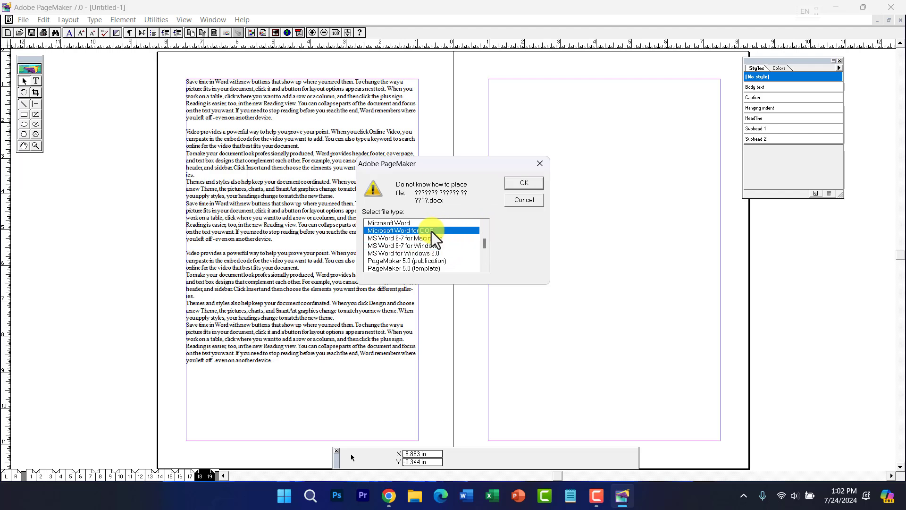
left_click(425, 224)
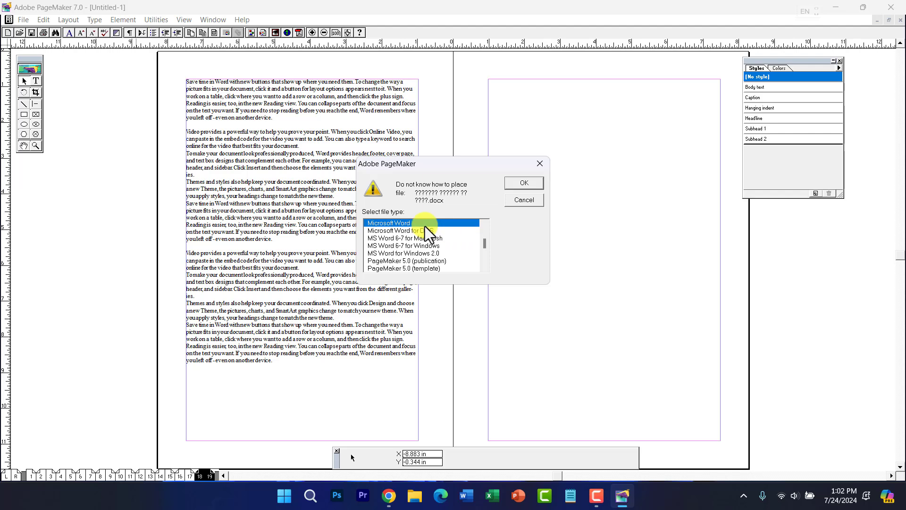
left_click(517, 186)
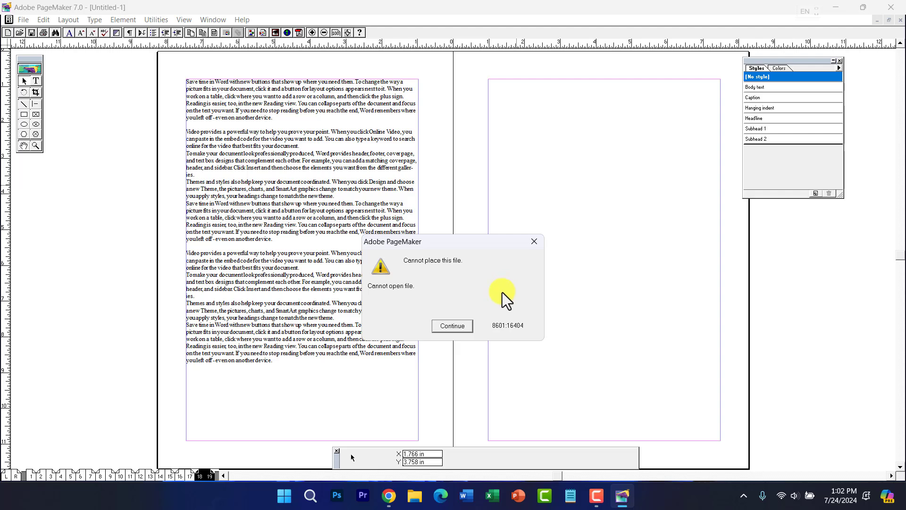
left_click(453, 326)
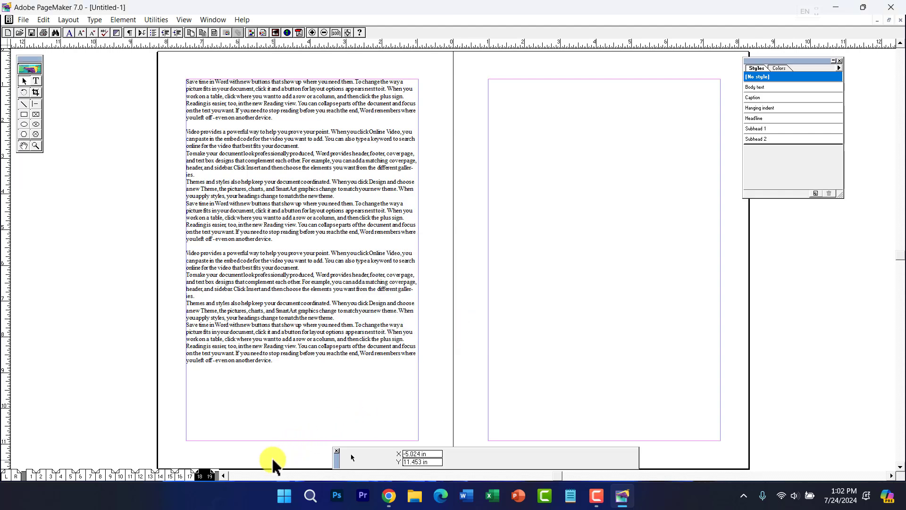
left_click(359, 212)
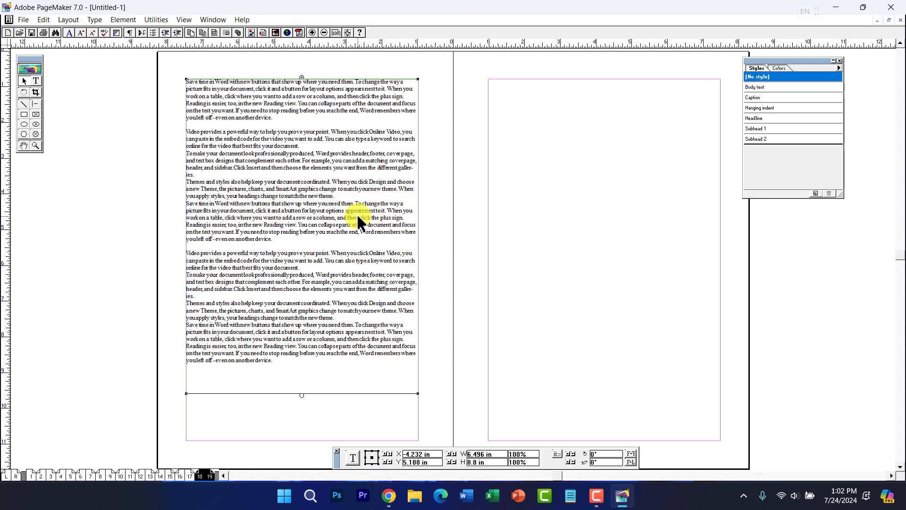
left_click(20, 20)
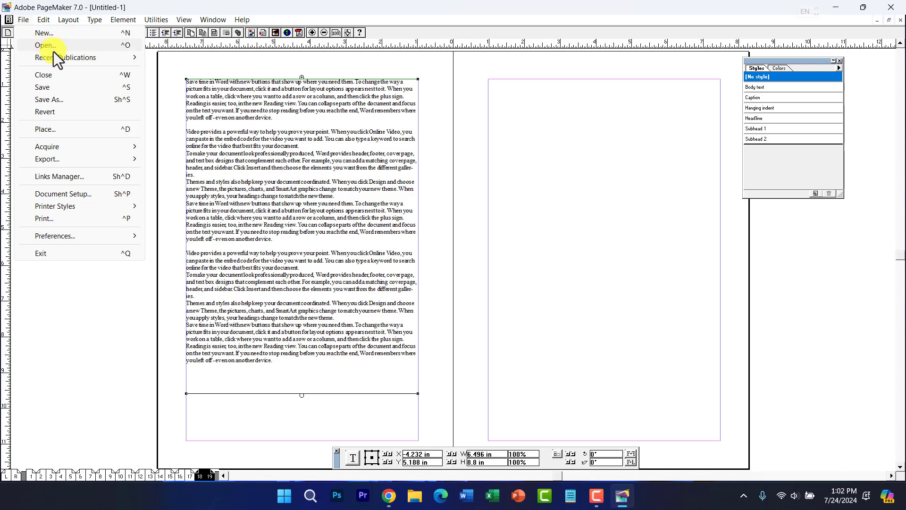
mouse_move(58, 60)
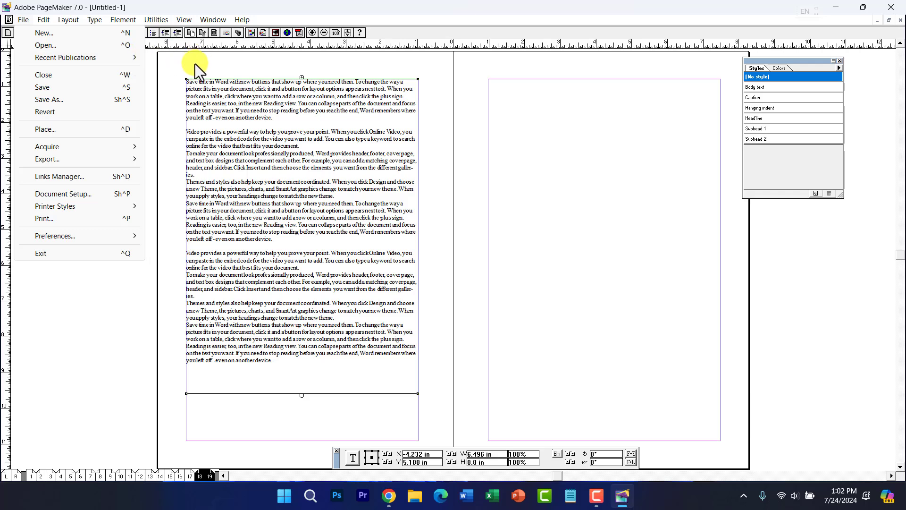
mouse_move(121, 57)
left_click(871, 40)
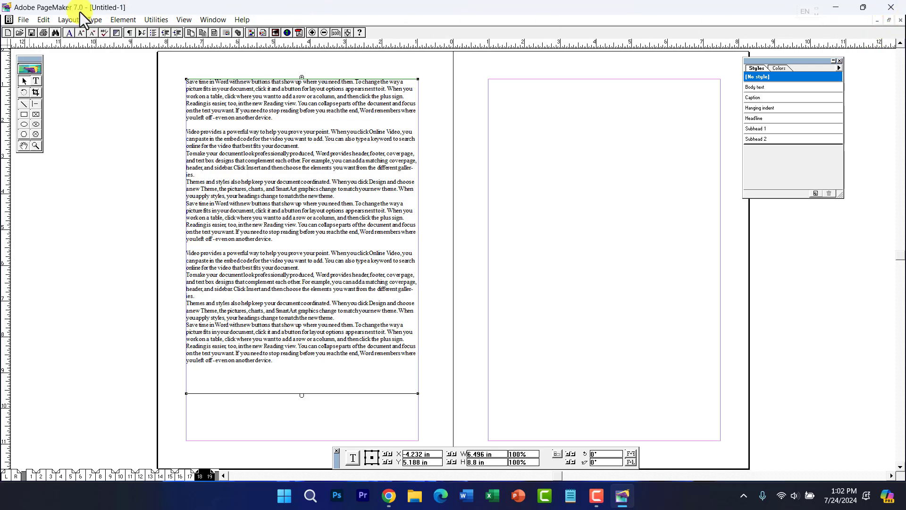
- Save the publication in the Documents folder as Untitled-1.pmd
left_click(23, 20)
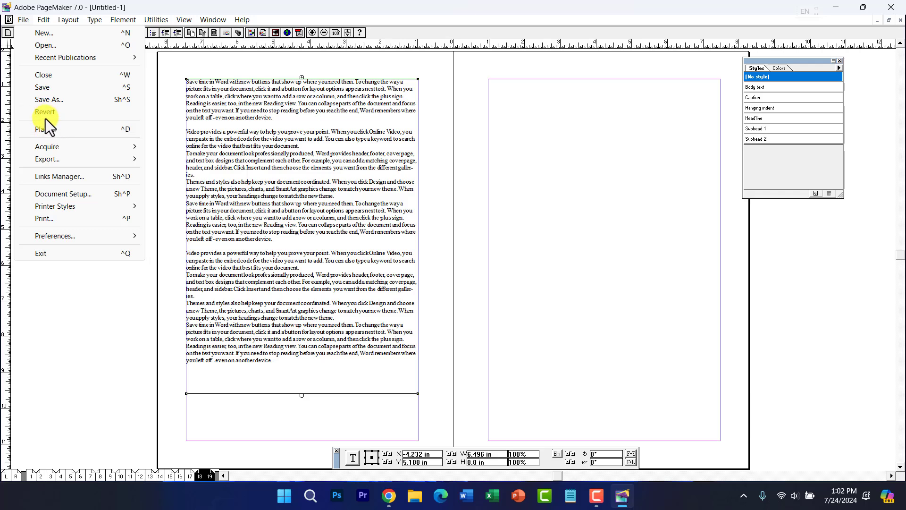
left_click(258, 283)
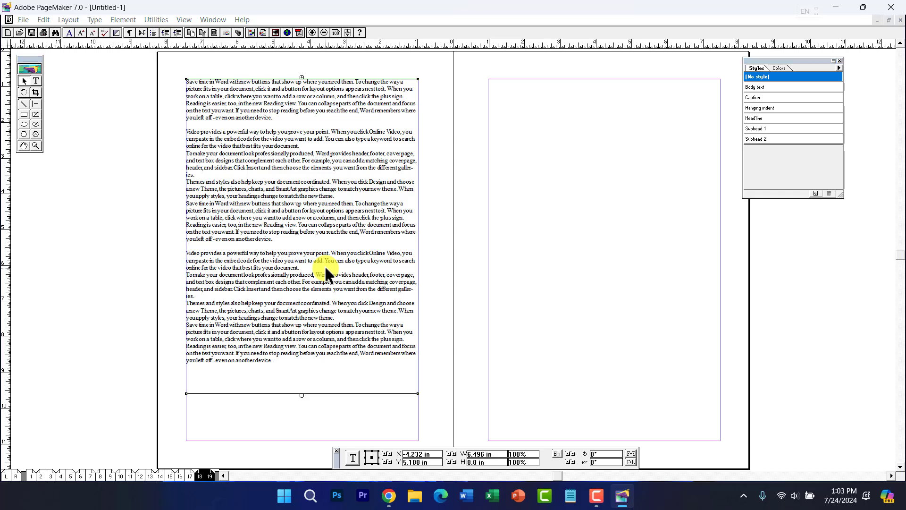
key("ctrl+s")
left_click(220, 152)
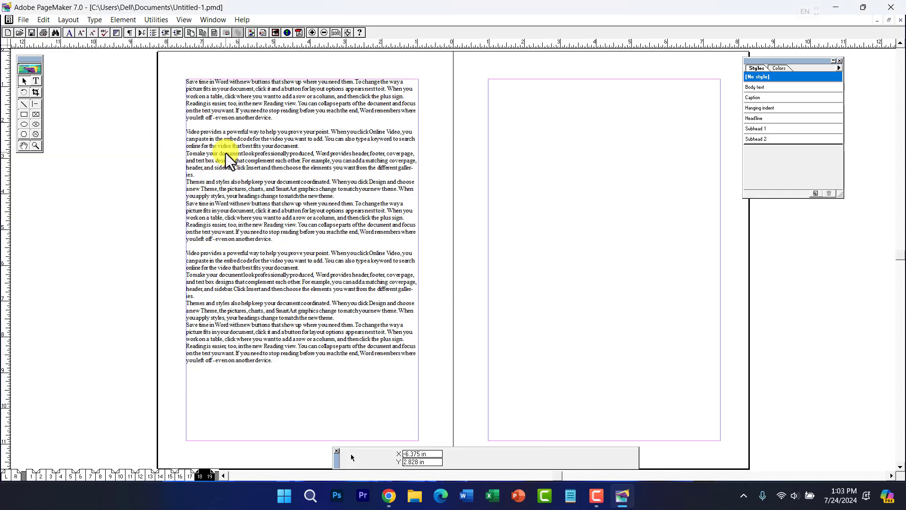
- Draw an ellipse about 3.05 in wide and 2.52 in high on the upper part of page 19 and fill it with Magenta
left_click(23, 125)
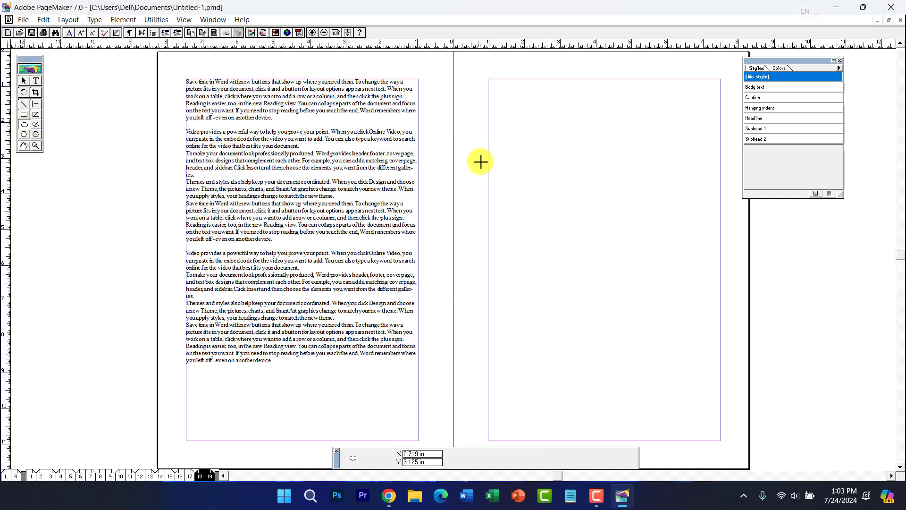
mouse_move(542, 140)
left_mouse_down()
mouse_move(653, 194)
mouse_move(650, 229)
left_mouse_up()
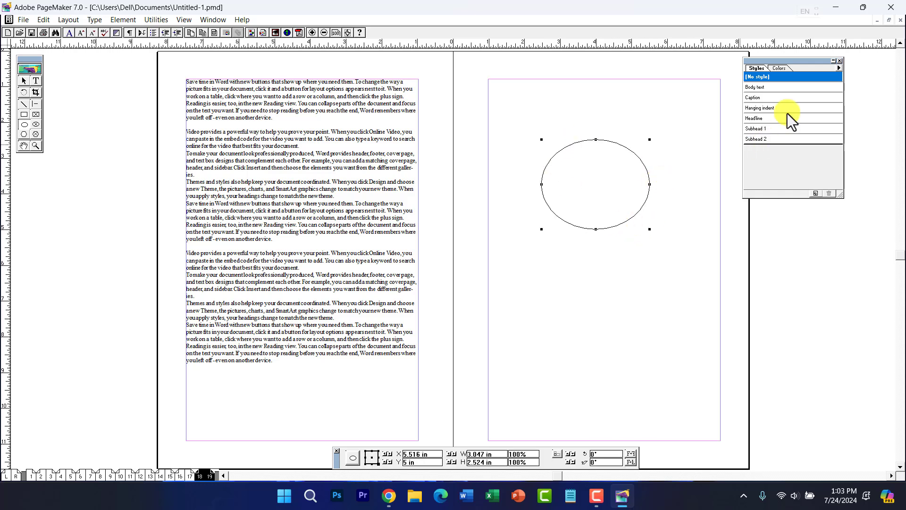
left_click(777, 69)
left_click(761, 131)
left_click(764, 163)
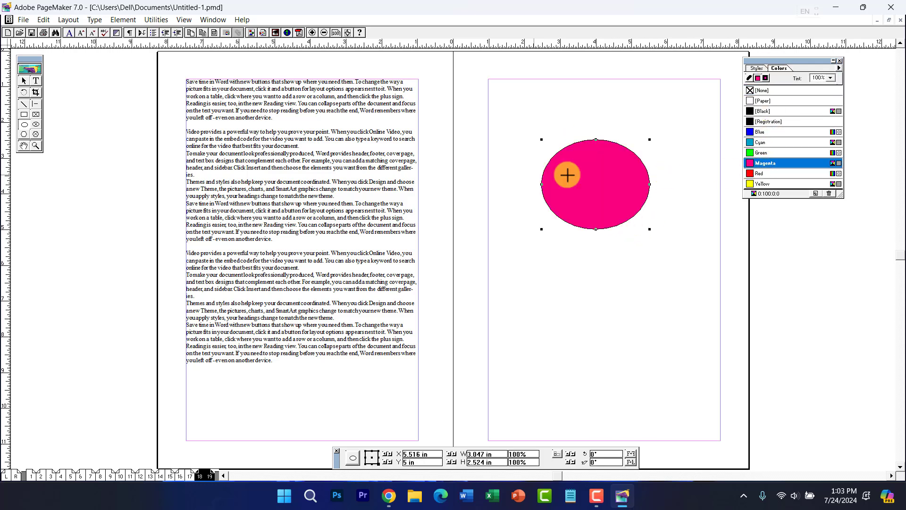
- Draw a rectangle about 3.33 in wide and 2.33 in high below the ellipse on page 19 and fill it with Red
left_click(24, 114)
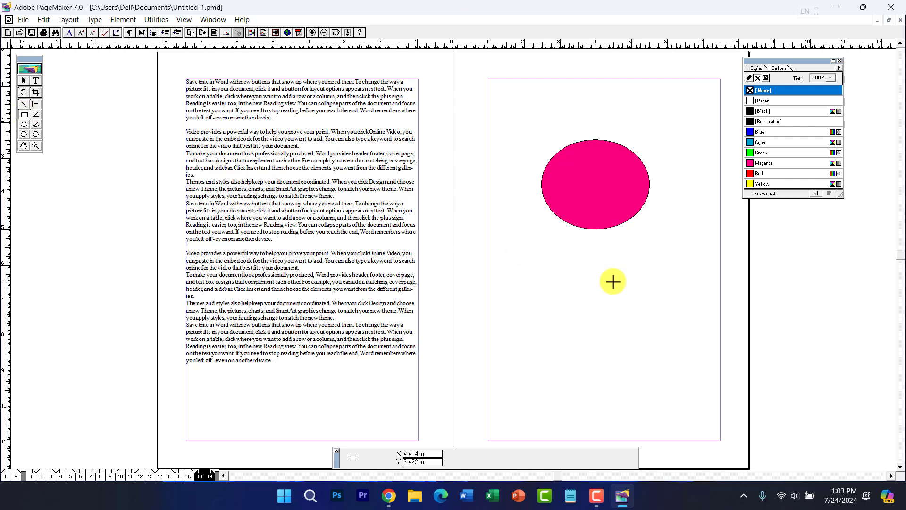
left_click_drag(555, 256, 673, 339)
left_click(769, 173)
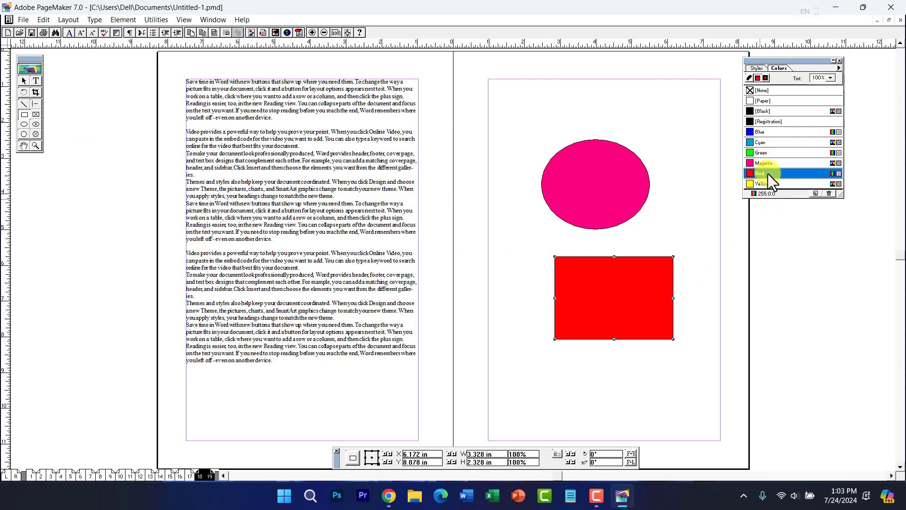
- Add the text "SSW" inside the magenta ellipse and enlarge it to span most of the ellipse's width
left_click(35, 81)
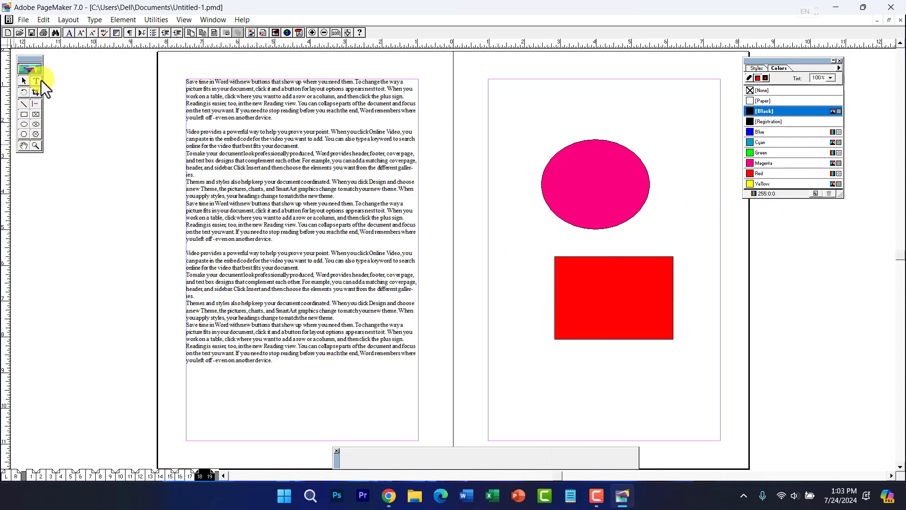
left_click_drag(558, 164, 632, 204)
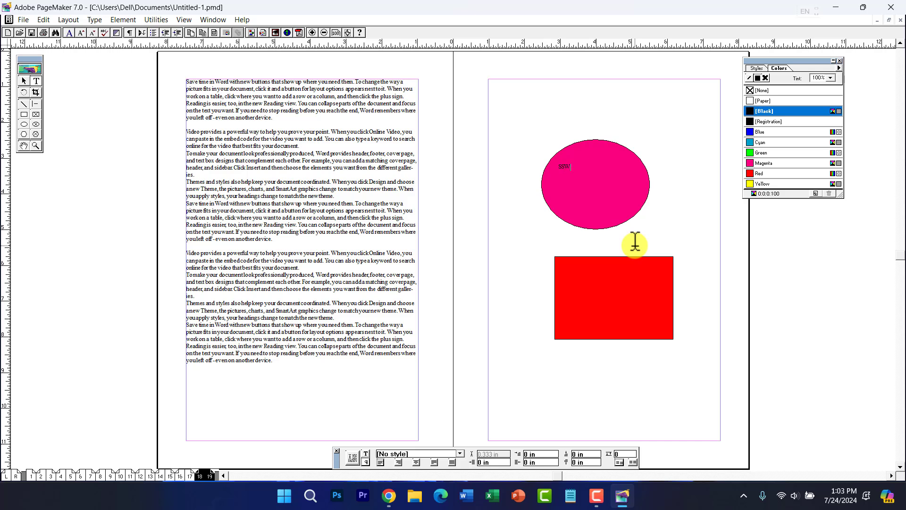
type("SSW")
key("ctrl+a")
key("ctrl+shift+period")
key("ctrl+shift+period")
key("ctrl+shift+period")
key("ctrl+shift+period")
key("ctrl+shift+period")
key("ctrl+shift+period")
key("ctrl+shift+period")
key("ctrl+shift+period")
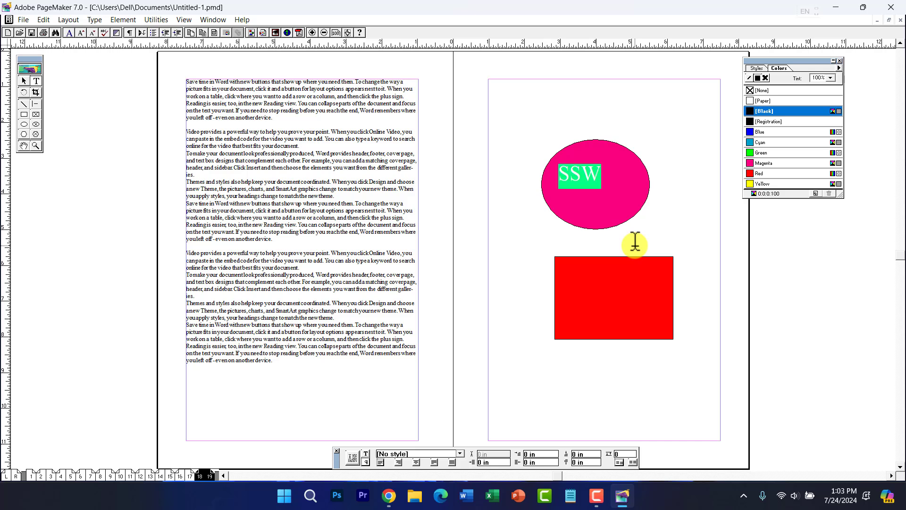
key("ctrl+shift+period")
key("ctrl+shift+period")
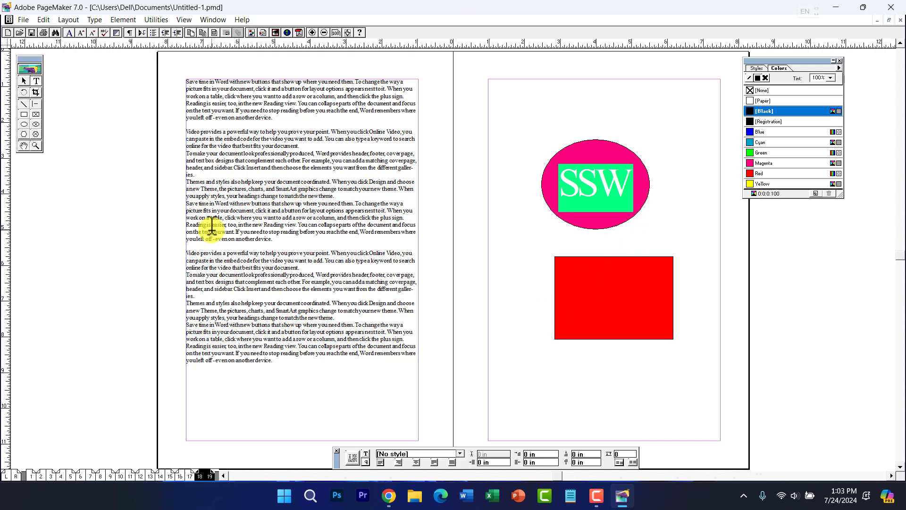
left_click(24, 81)
left_click(229, 296)
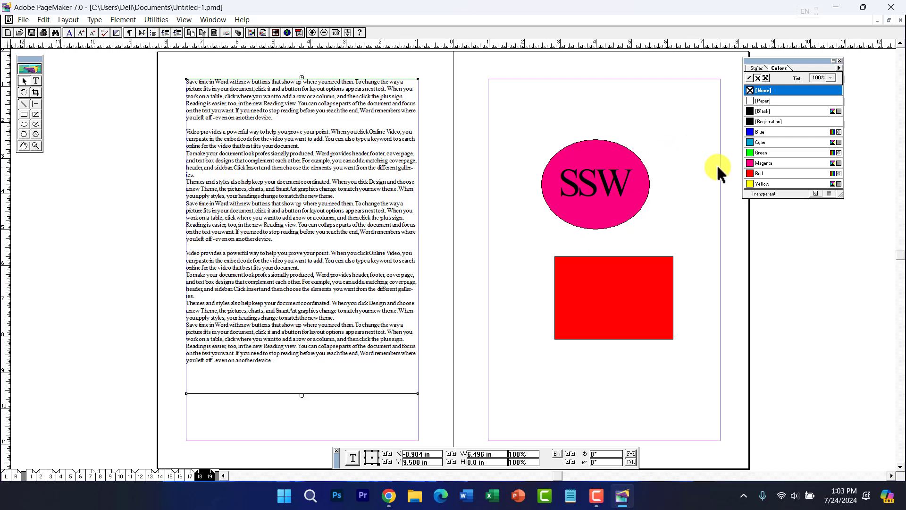
- Revert the publication to its last-saved version, discarding the shapes and text added on page 19
left_click(23, 20)
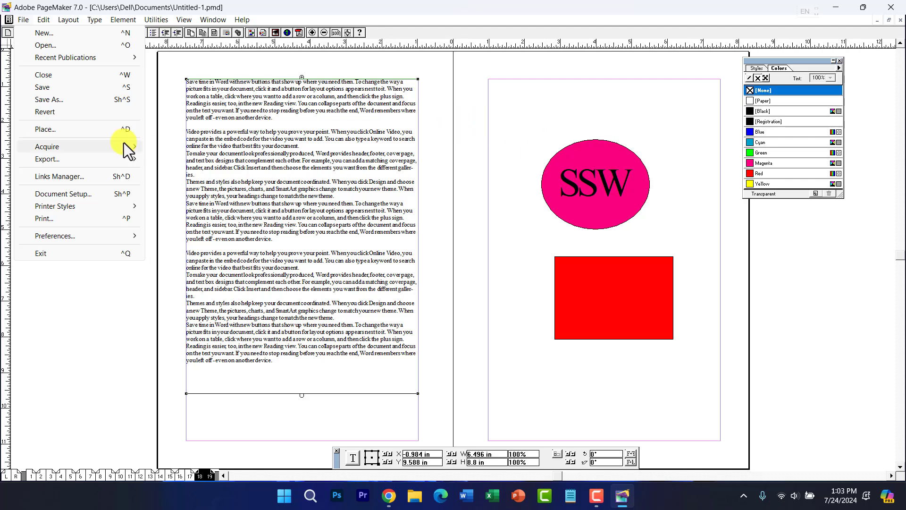
left_click(52, 113)
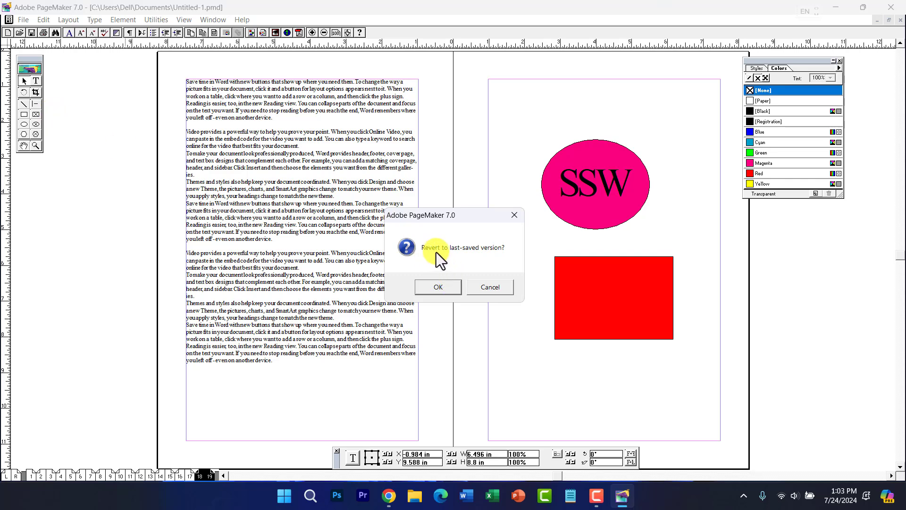
left_click(438, 287)
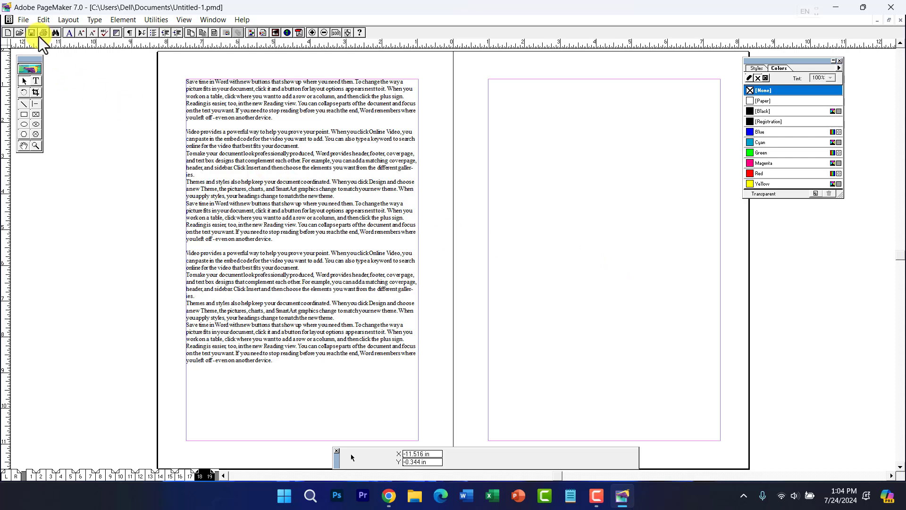
left_click(24, 20)
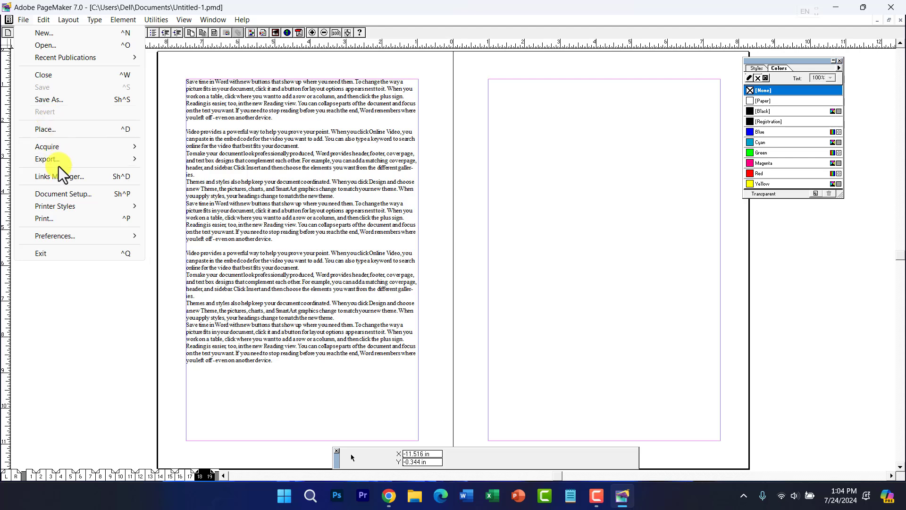
- Examine the linked text.txt files of the publication in the Links Manager and close it without changing any link
mouse_move(60, 163)
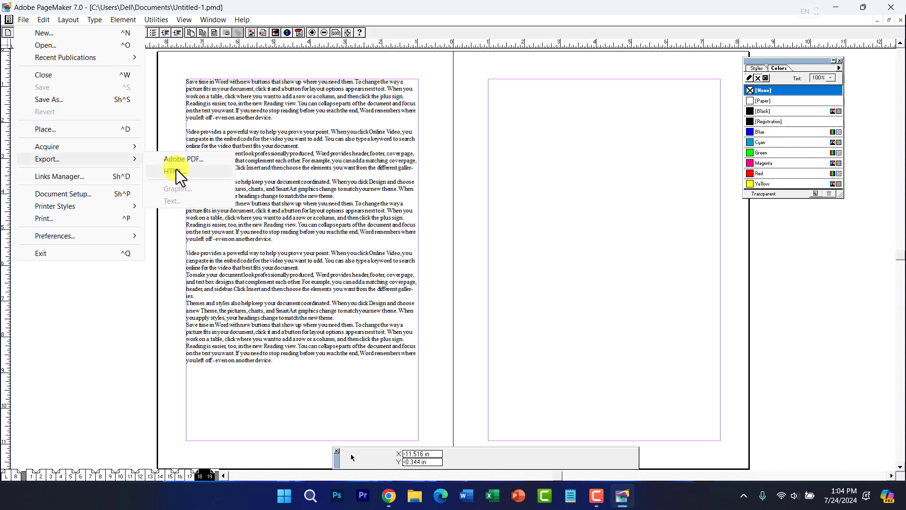
left_click(82, 180)
left_click_drag(431, 150, 461, 208)
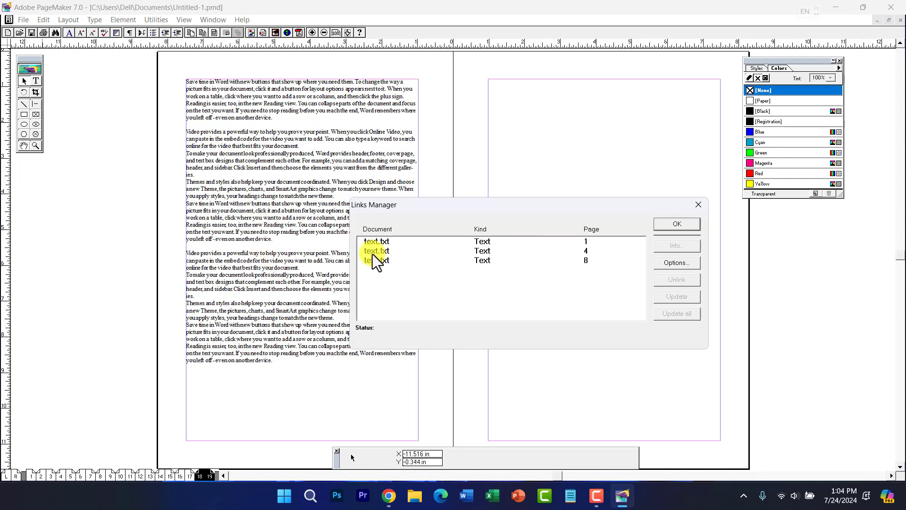
left_click(382, 242)
left_click(386, 250)
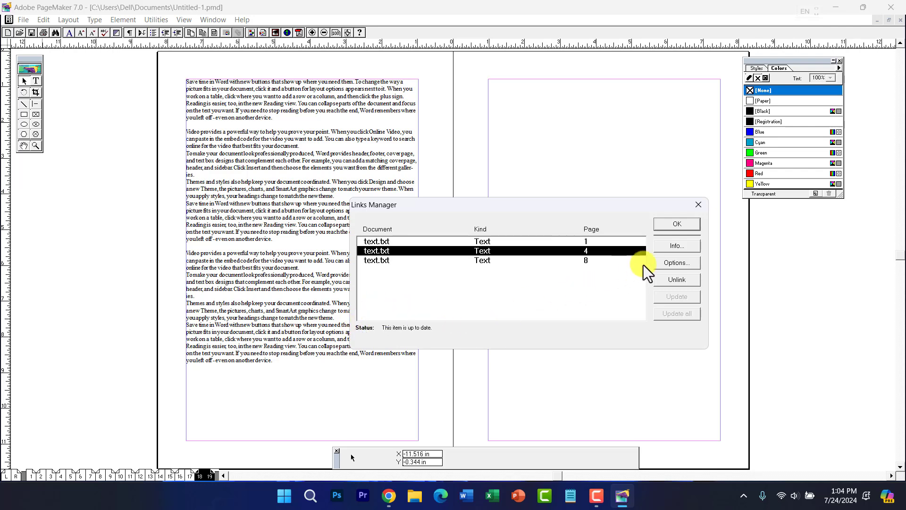
left_click(676, 225)
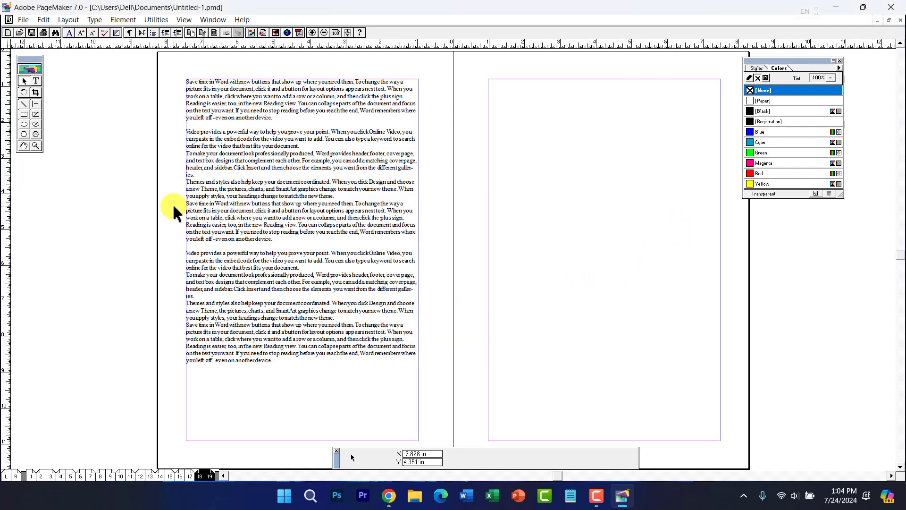
- Draw a rectangular frame about 4.55 in wide and 2.91 in high on page 19 and place the smartphones PNG from Downloads within it
left_click(36, 115)
left_click_drag(503, 162, 664, 266)
left_click(24, 20)
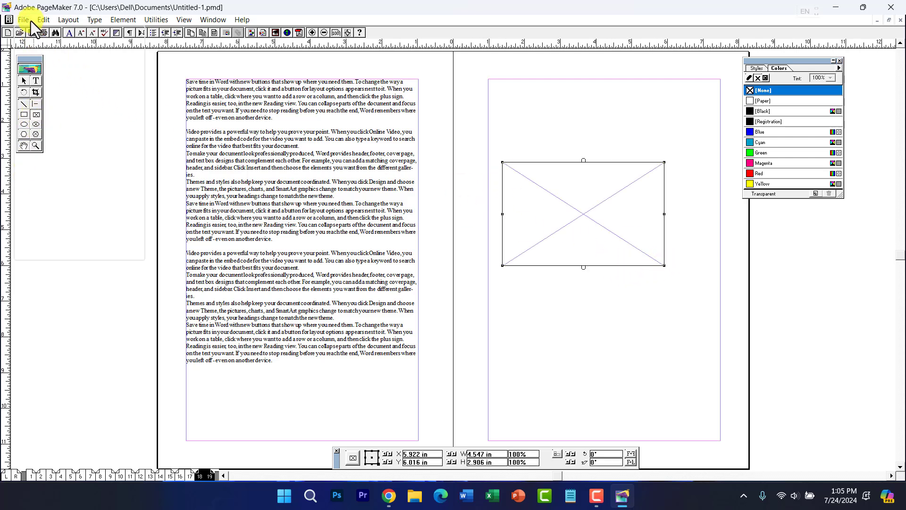
left_click(76, 133)
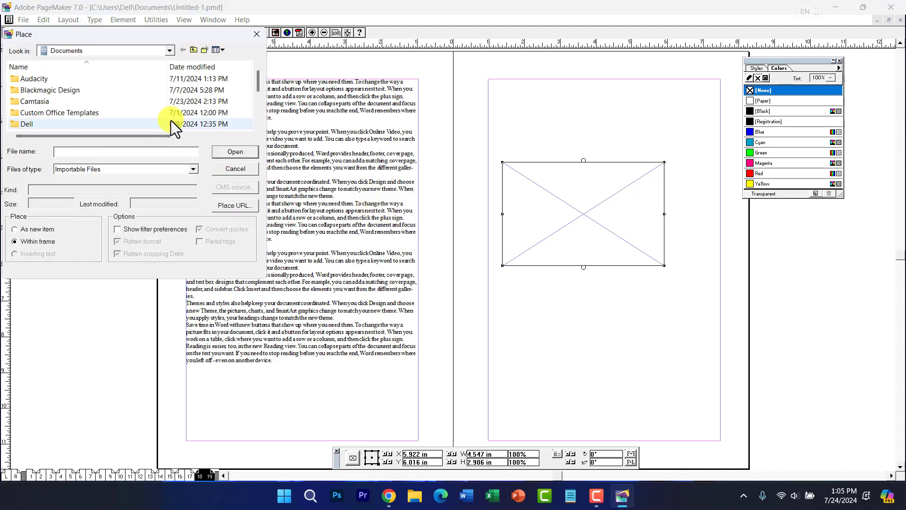
left_click_drag(179, 42, 403, 95)
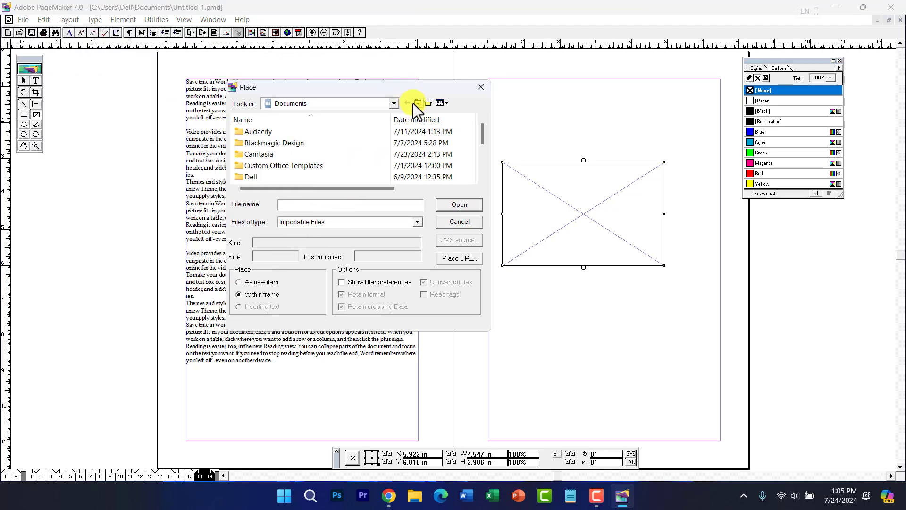
left_click(416, 103)
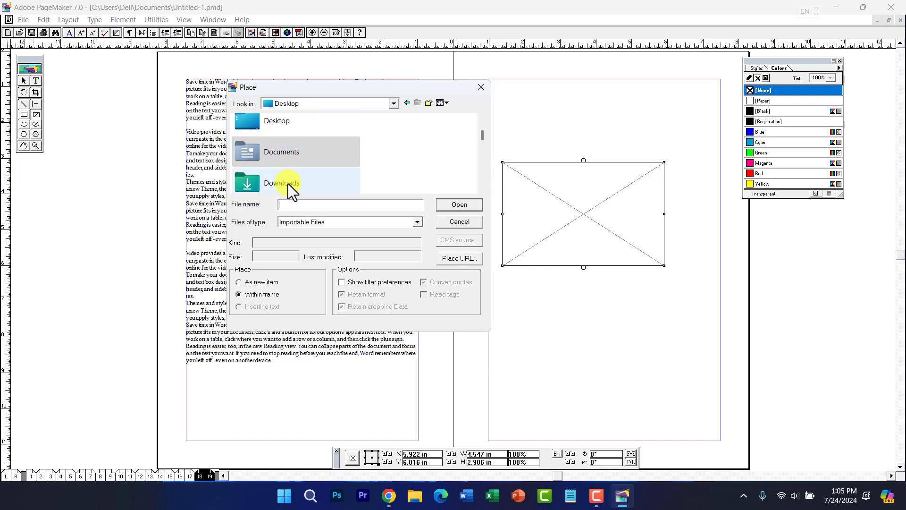
double_click(287, 183)
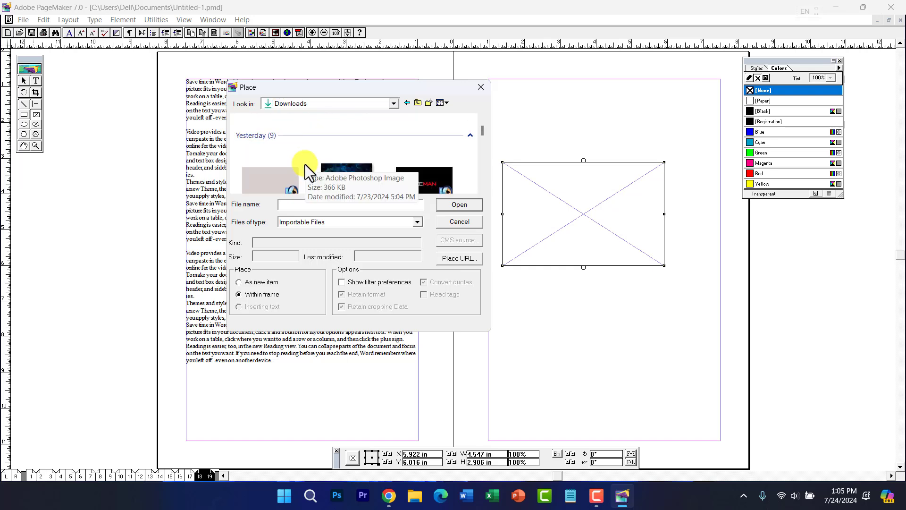
scroll(325, 170, "down", 2)
scroll(411, 155, "down", 2)
scroll(401, 158, "down", 1)
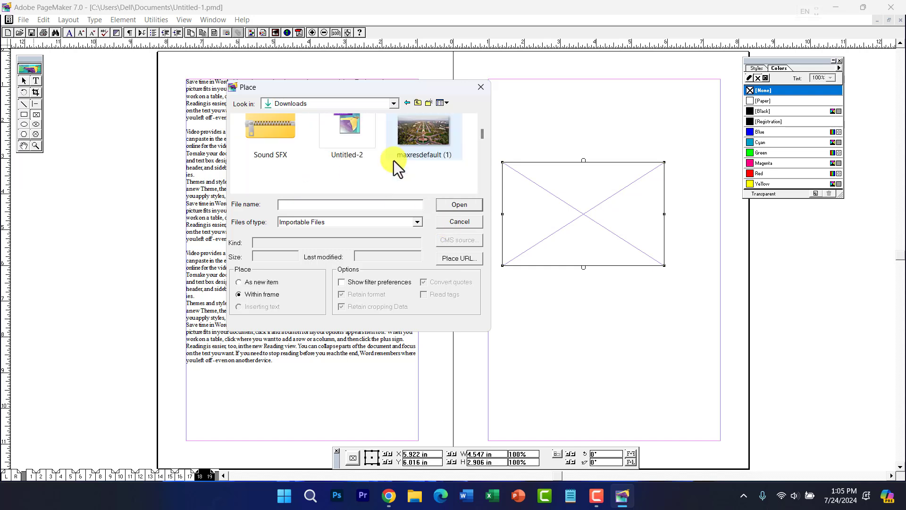
scroll(425, 175, "down", 2)
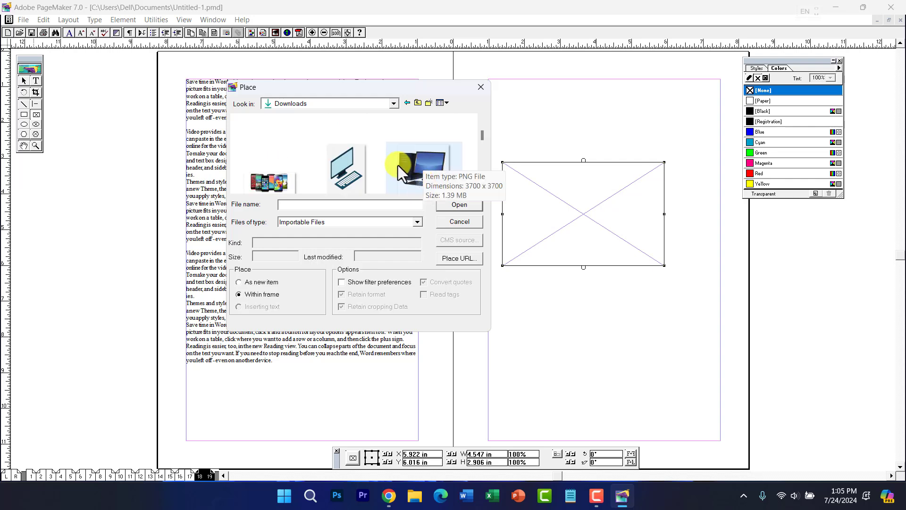
left_click(267, 186)
left_click(450, 208)
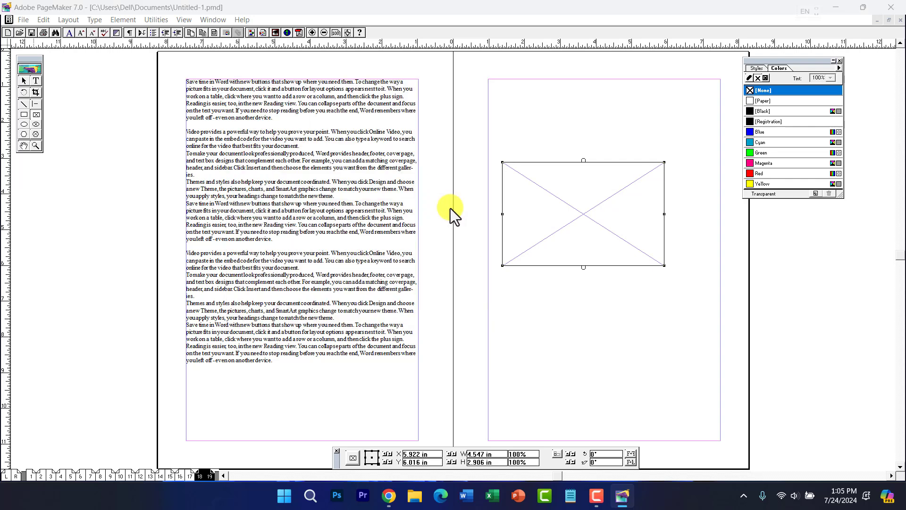
left_click(429, 260)
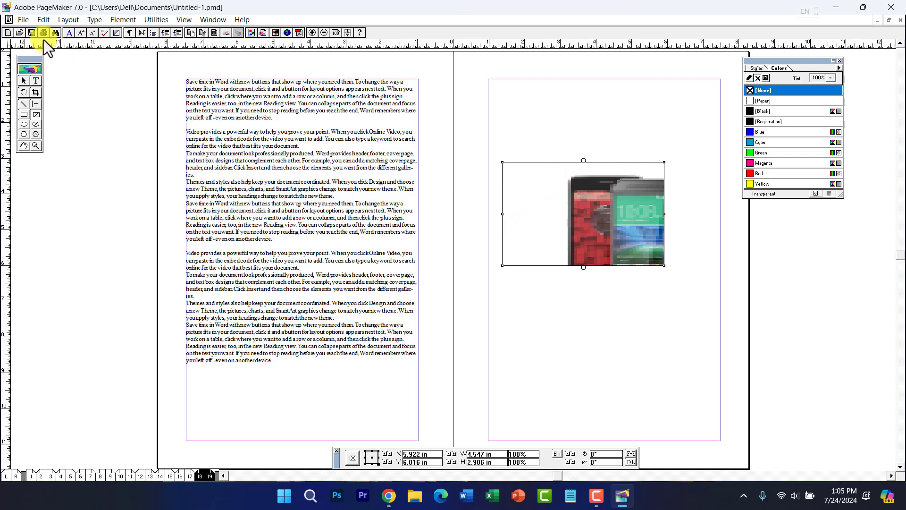
- Unlink the text.txt file placed on page 1 in the Links Manager
left_click(28, 19)
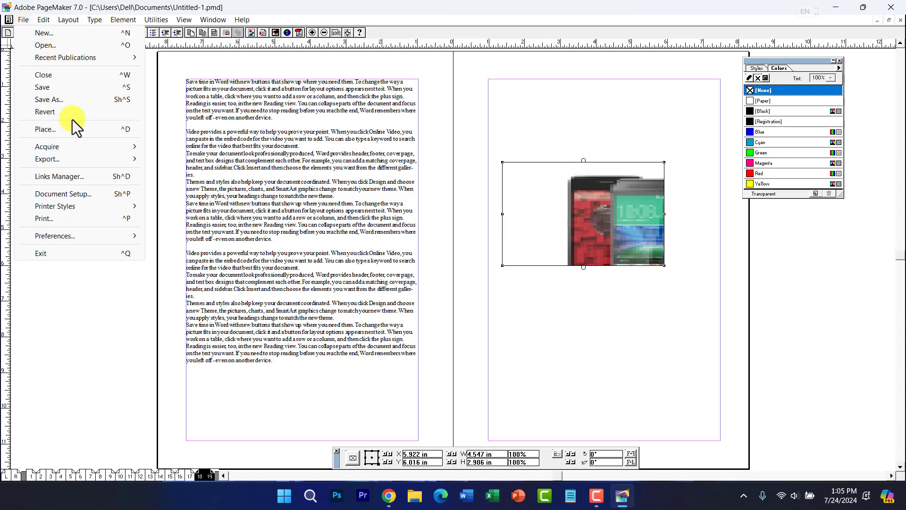
left_click(93, 178)
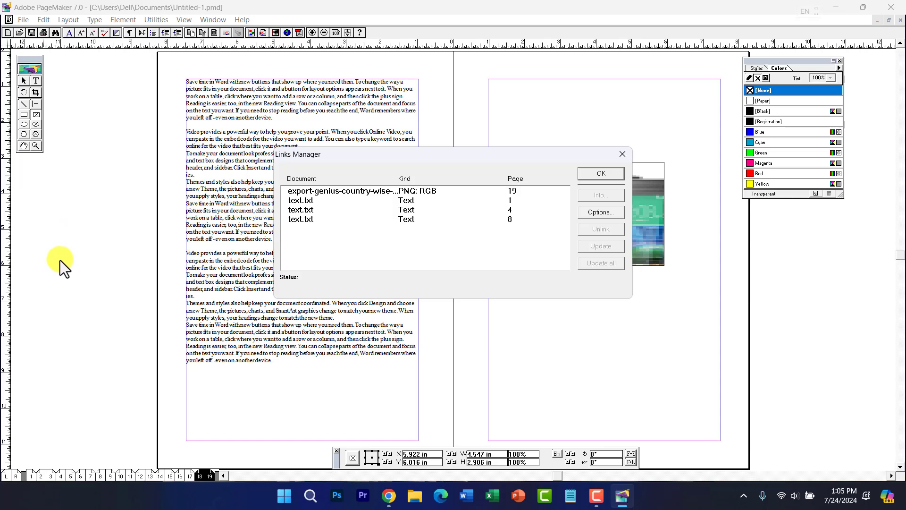
left_click(330, 193)
left_click(313, 201)
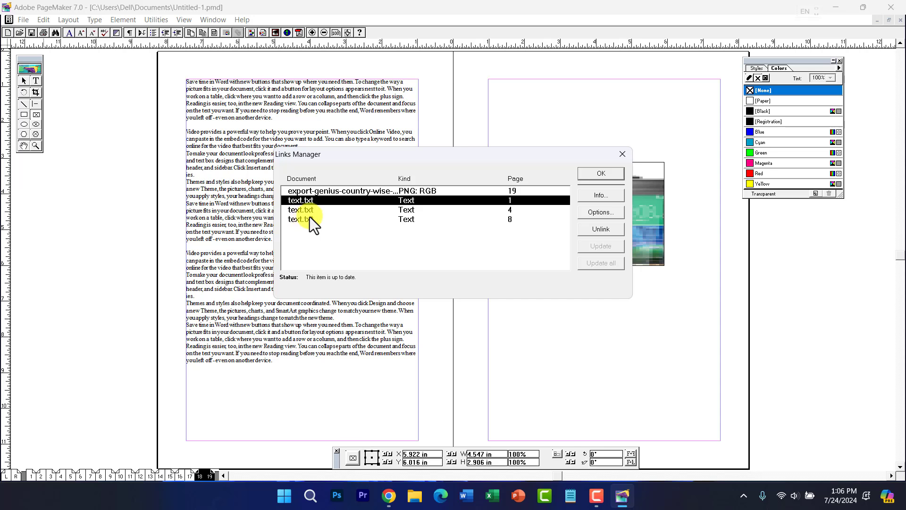
left_click(594, 229)
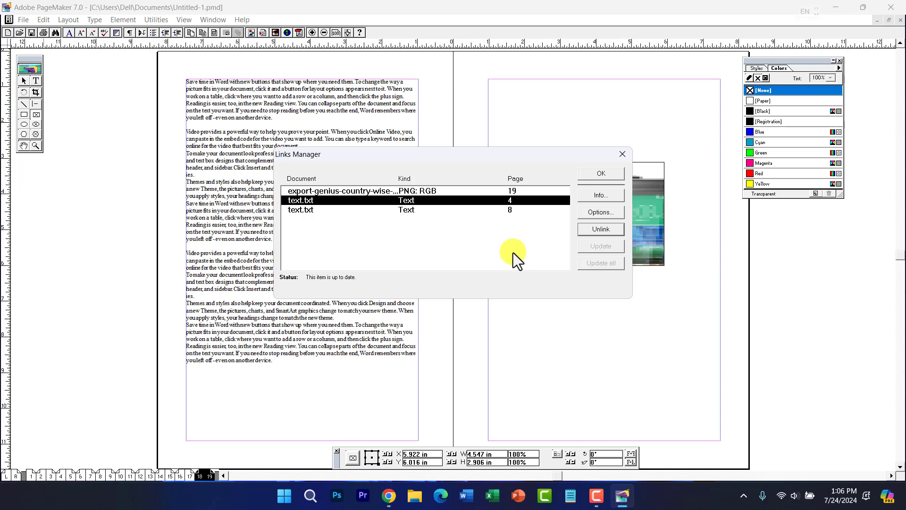
- Unlink the PNG image placed on page 19 and close the Links Manager
left_click(406, 190)
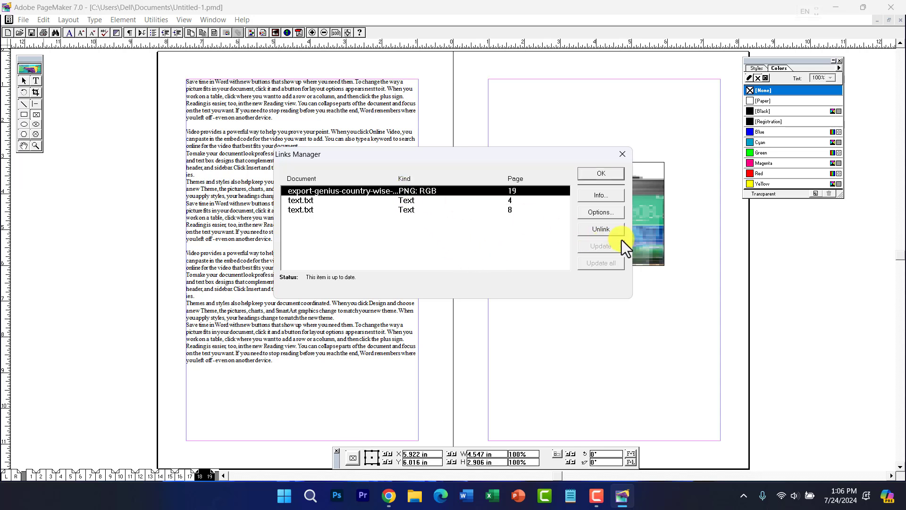
left_click(613, 229)
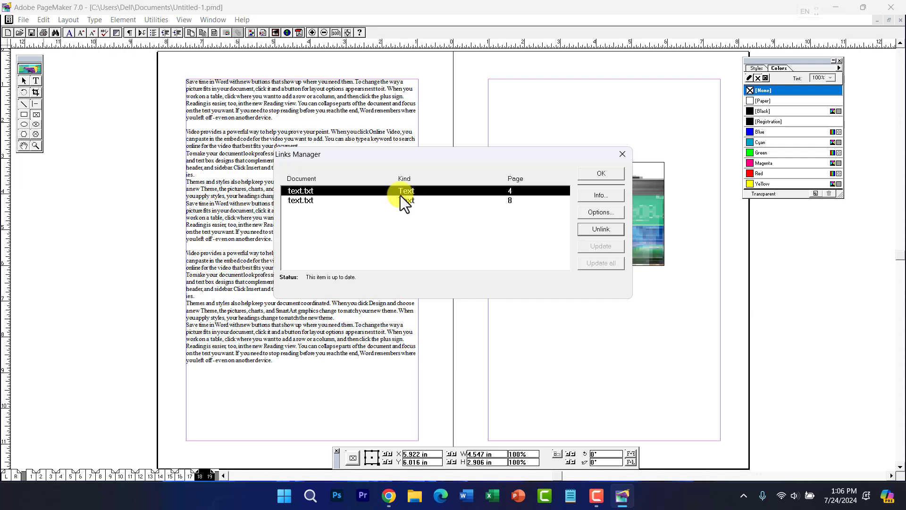
left_click(584, 178)
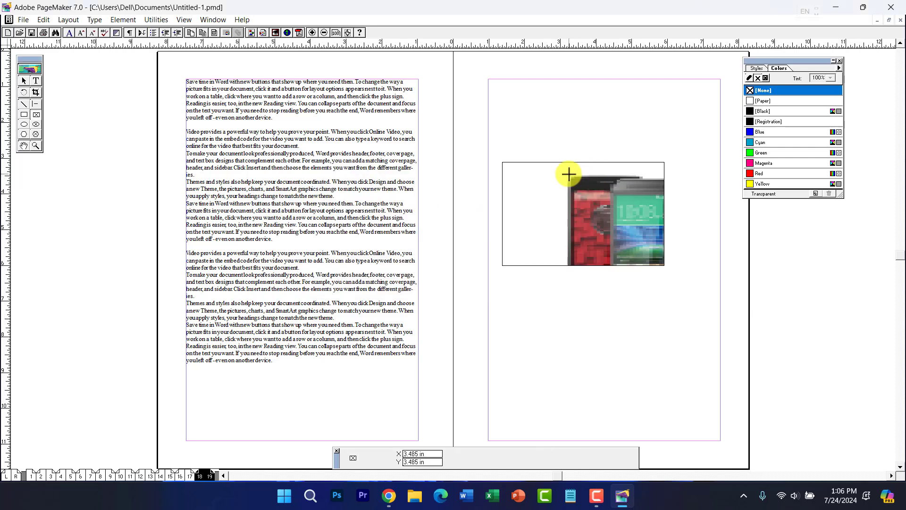
- Open the print settings and examine the printer, copies and page range options, keeping all pages selected
left_click(17, 20)
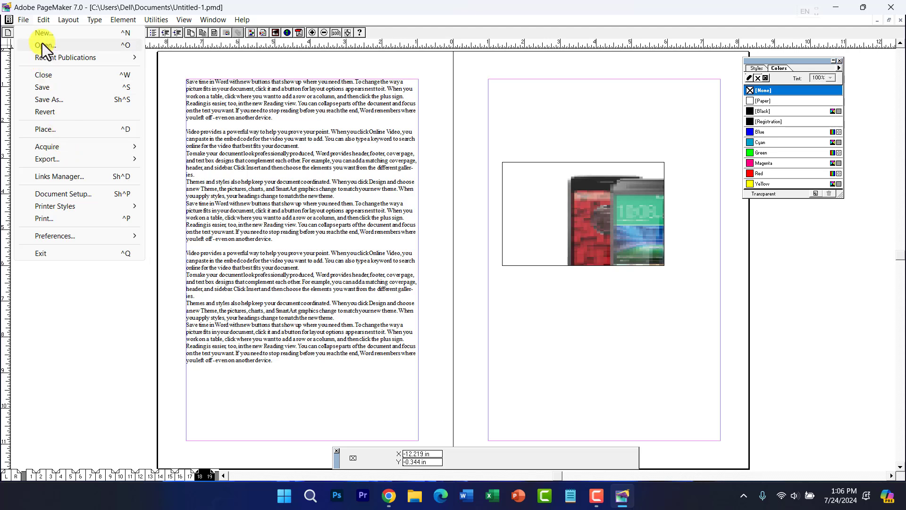
left_click(64, 220)
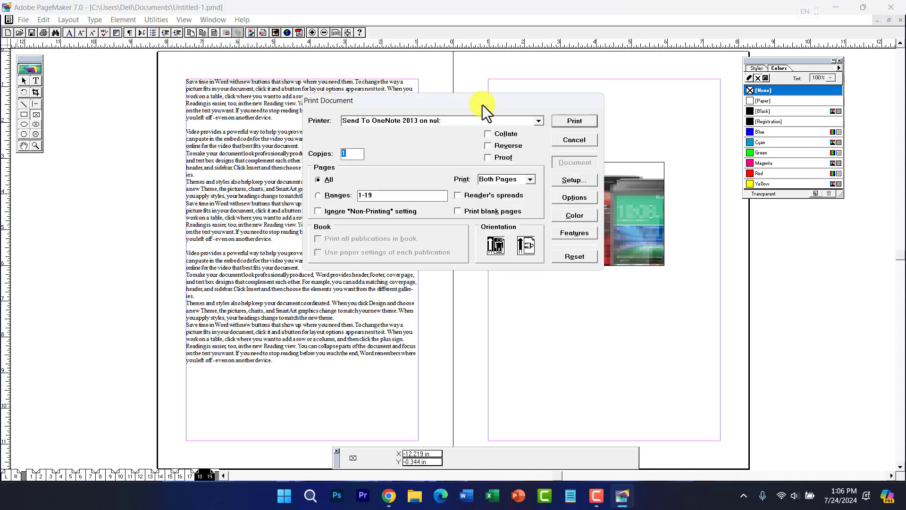
left_click_drag(482, 105, 503, 206)
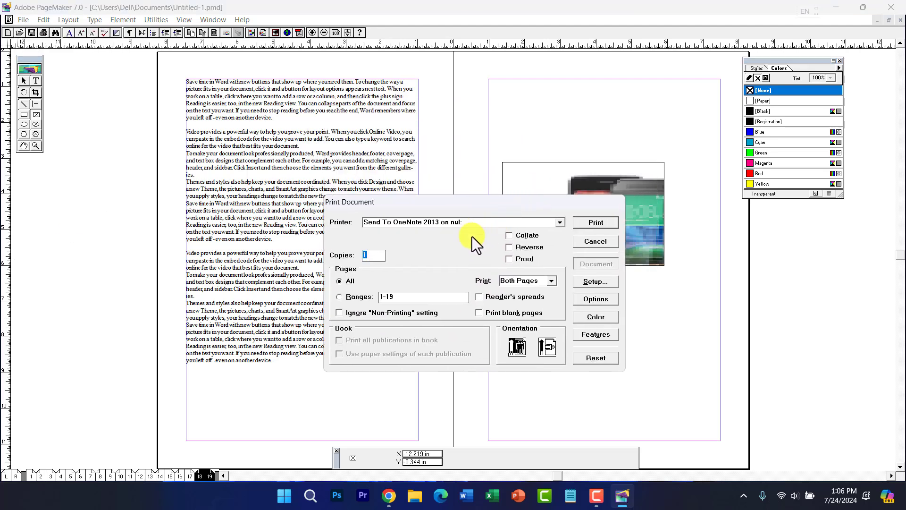
left_click(488, 223)
left_click(489, 223)
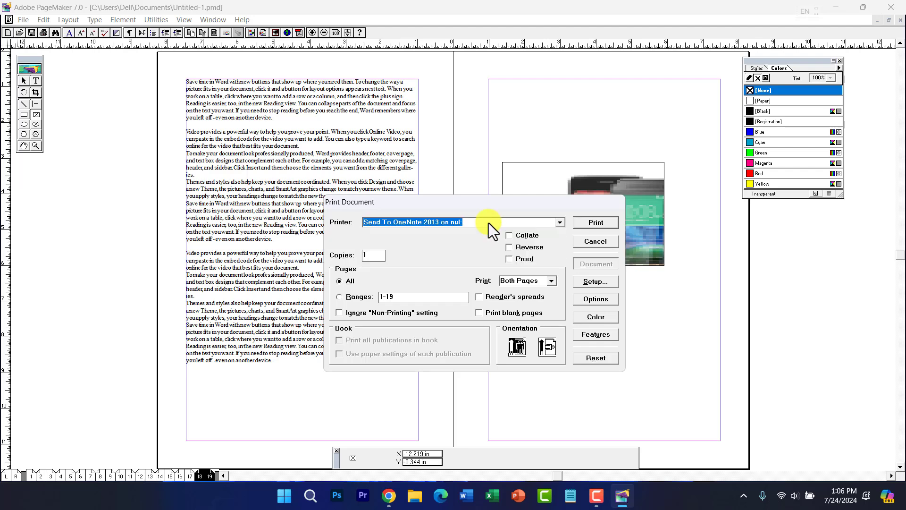
left_click(368, 259)
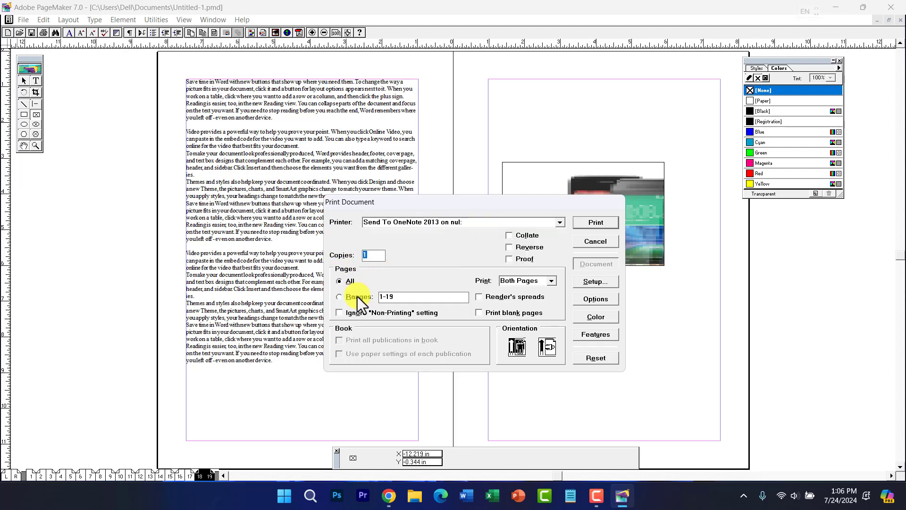
left_click(358, 296)
left_click(347, 281)
- Try the Even Pages and Odd Pages print choices, and set the choice back to Both Pages
left_click(555, 285)
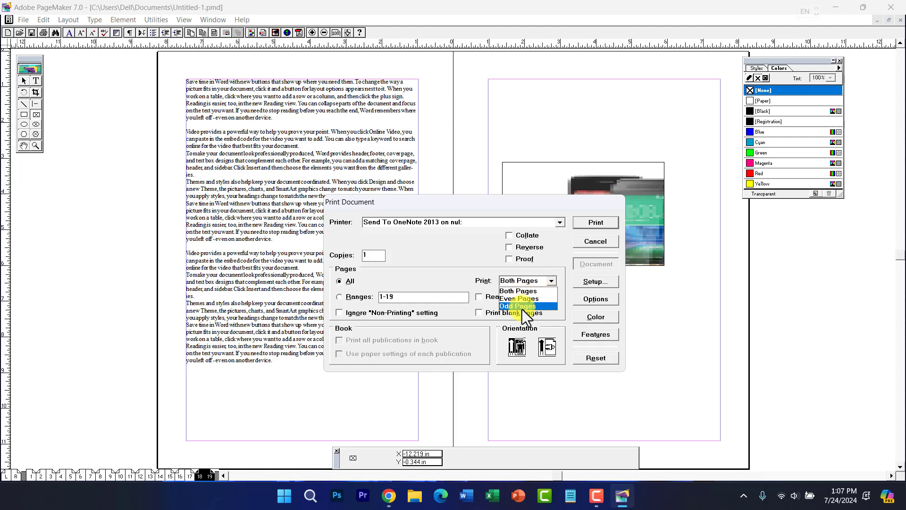
left_click(519, 299)
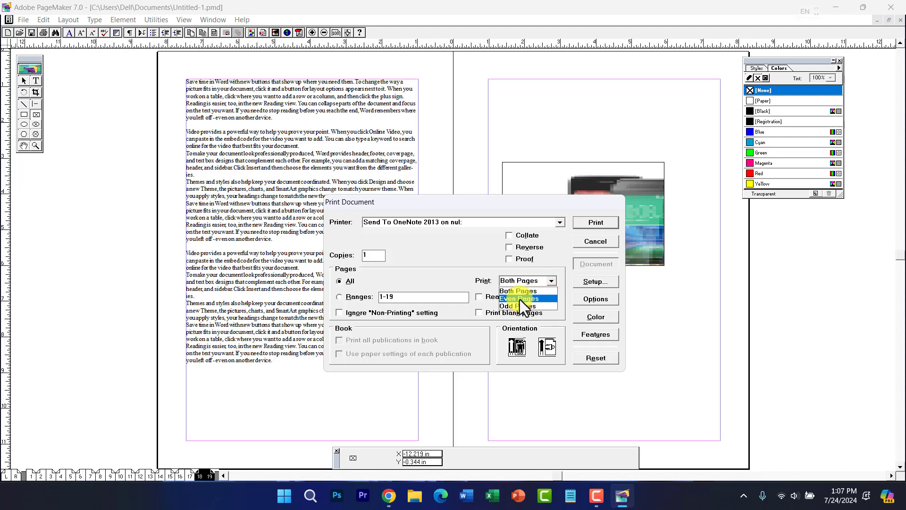
double_click(381, 298)
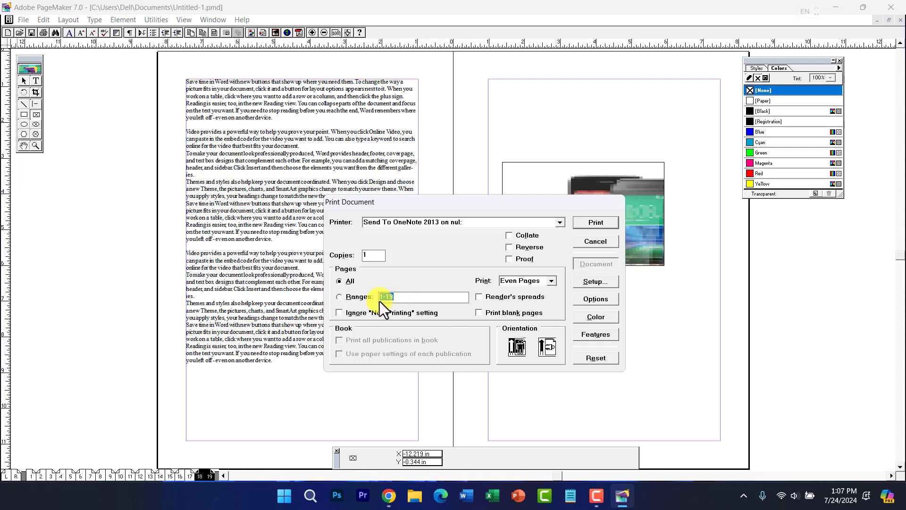
left_click(529, 283)
left_click(522, 307)
left_click(379, 296)
left_click(553, 277)
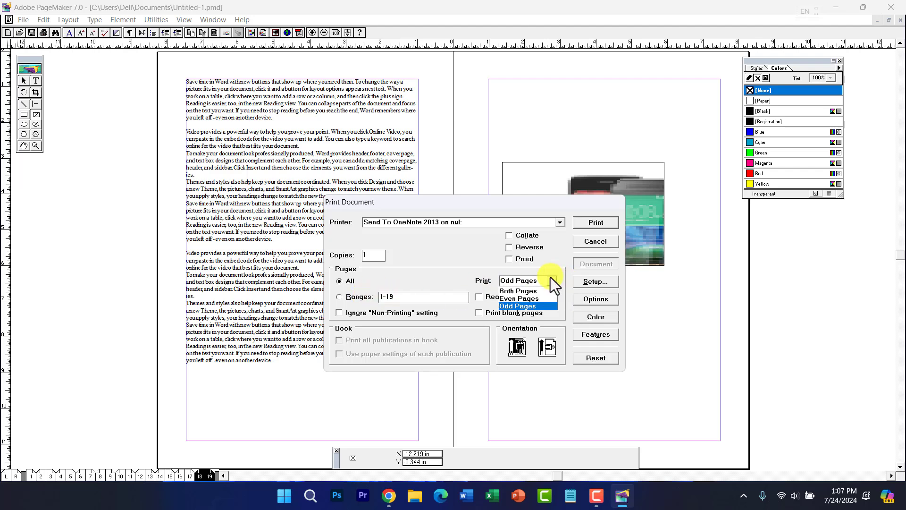
left_click(525, 293)
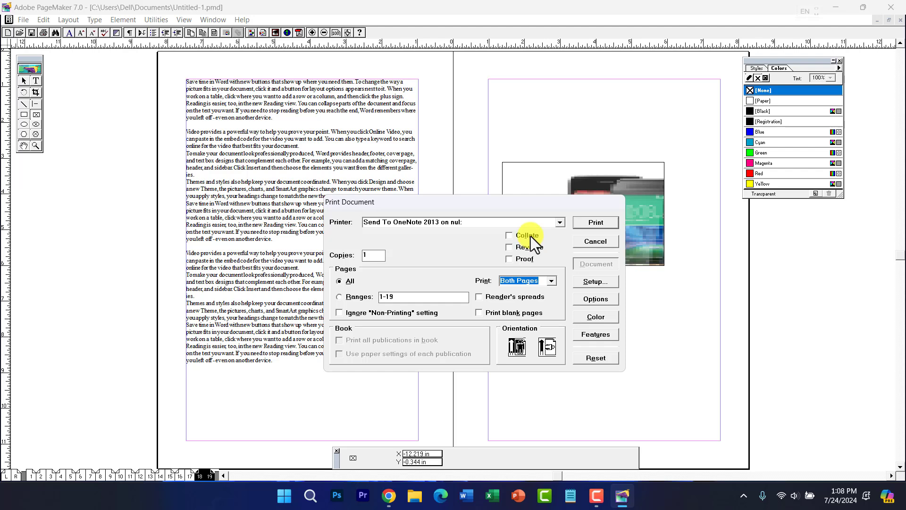
- Set the number of copies to 20 and view the printer's orientation setup, cancelling it without changes
double_click(366, 255)
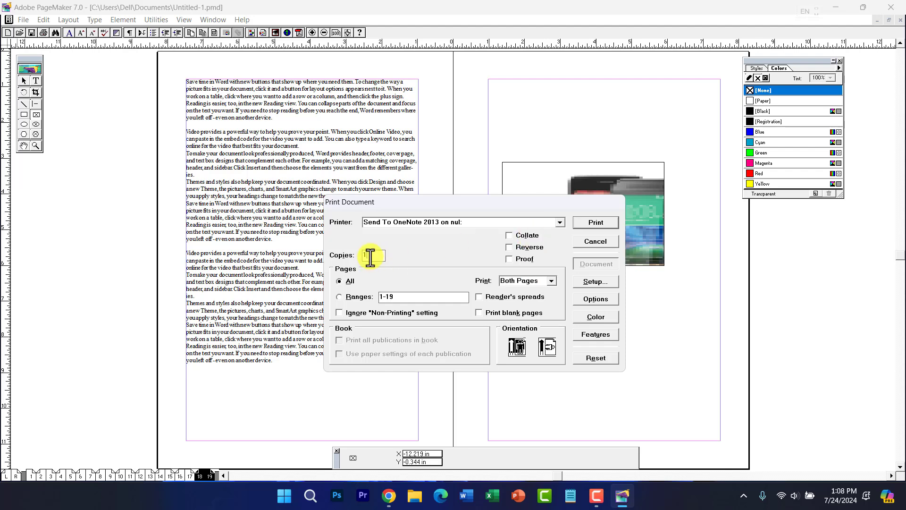
type("20")
left_click(594, 281)
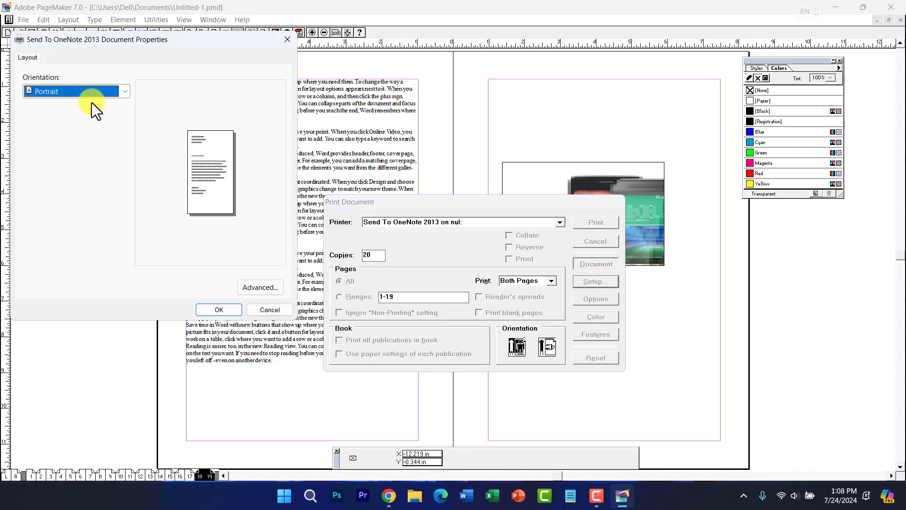
left_click(259, 310)
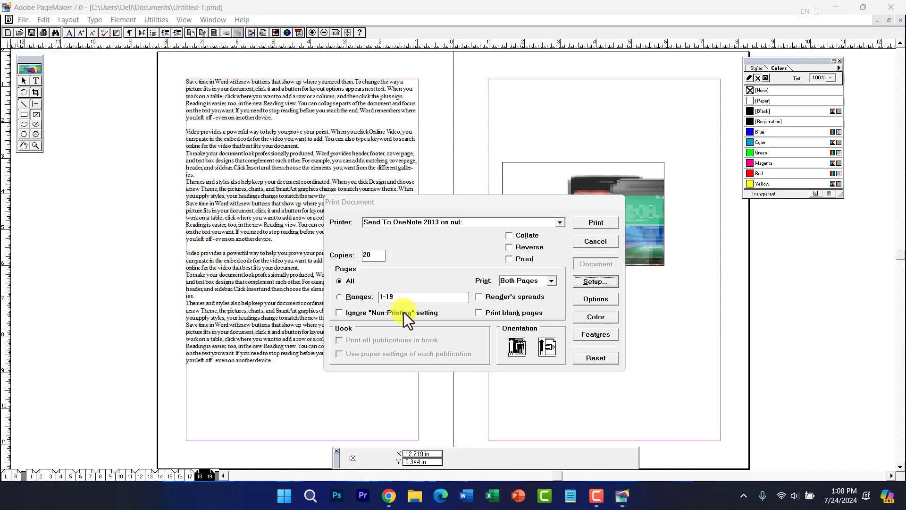
- Try print scales of 80% and 120% in the print options, and set the scale back to 100%
left_click(596, 299)
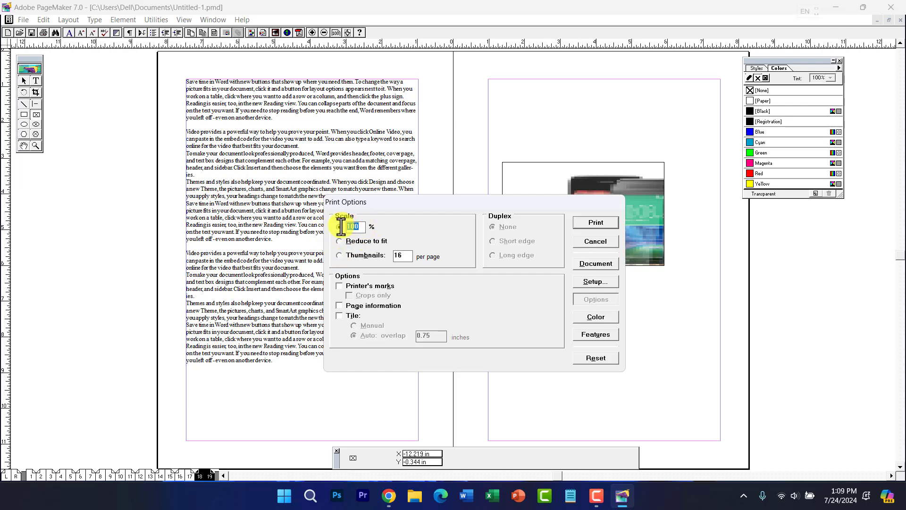
type("80")
type("120")
double_click(351, 226)
type("100")
double_click(354, 226)
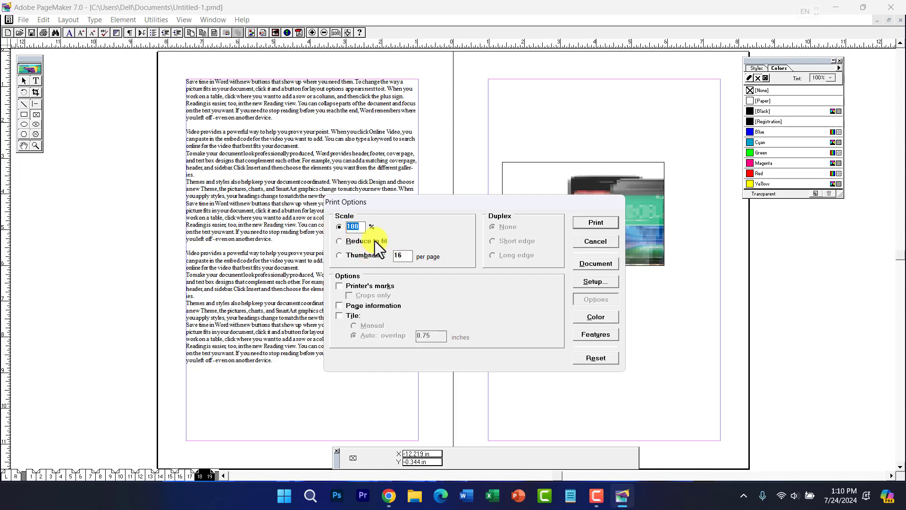
- Try printing thumbnails at 4 per page in the print options, and return to the percentage scale
left_click(368, 256)
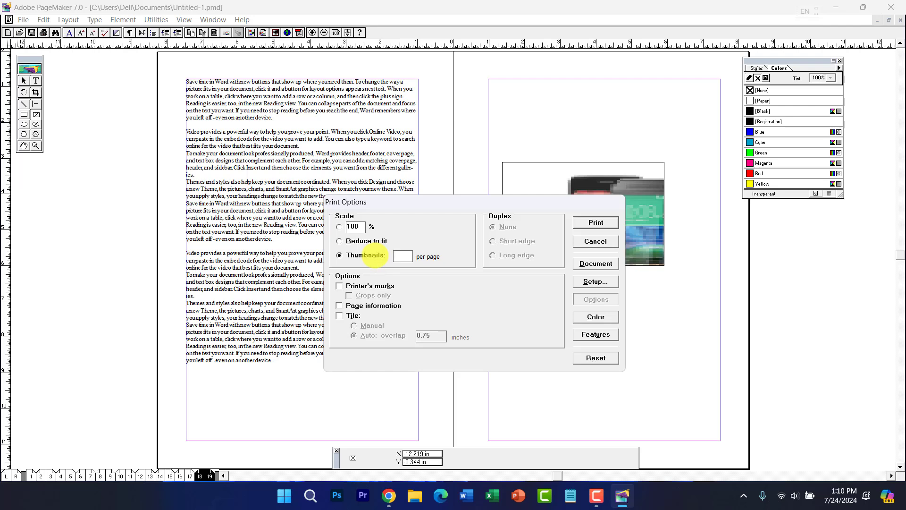
type("5")
key("BackSpace")
type("4")
left_click_drag(401, 255, 372, 257)
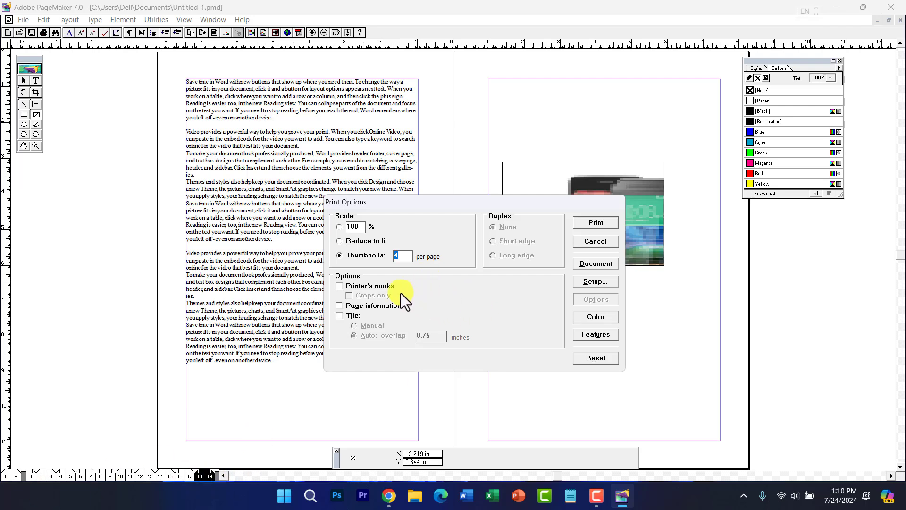
left_click(339, 227)
- View the print color settings and close the print setup without printing
left_click(598, 317)
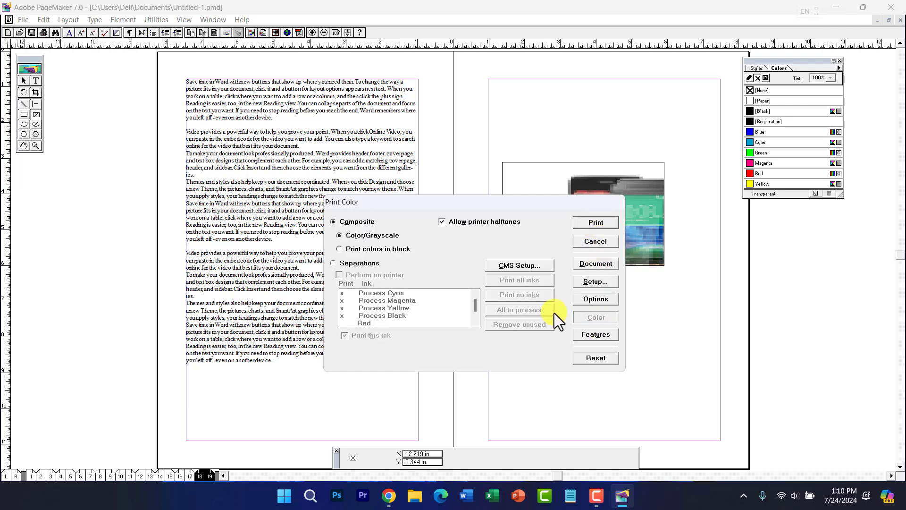
left_click(596, 242)
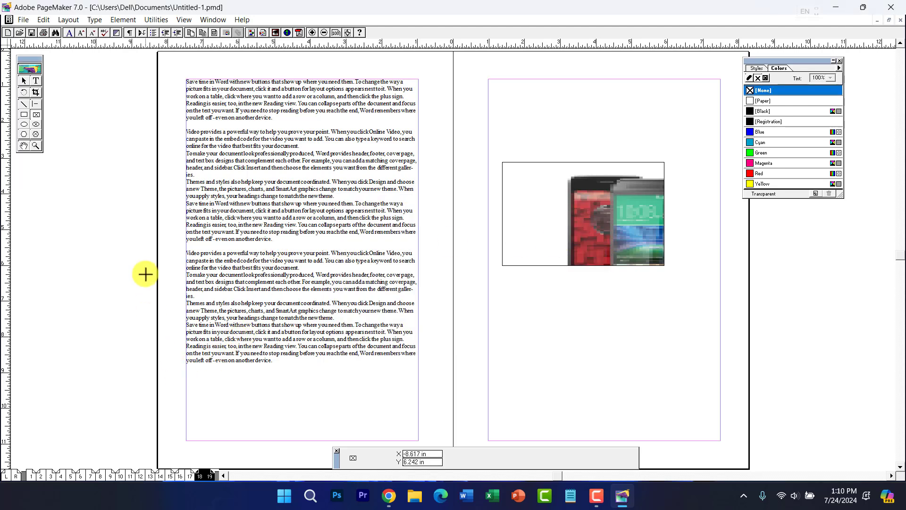
left_click(23, 20)
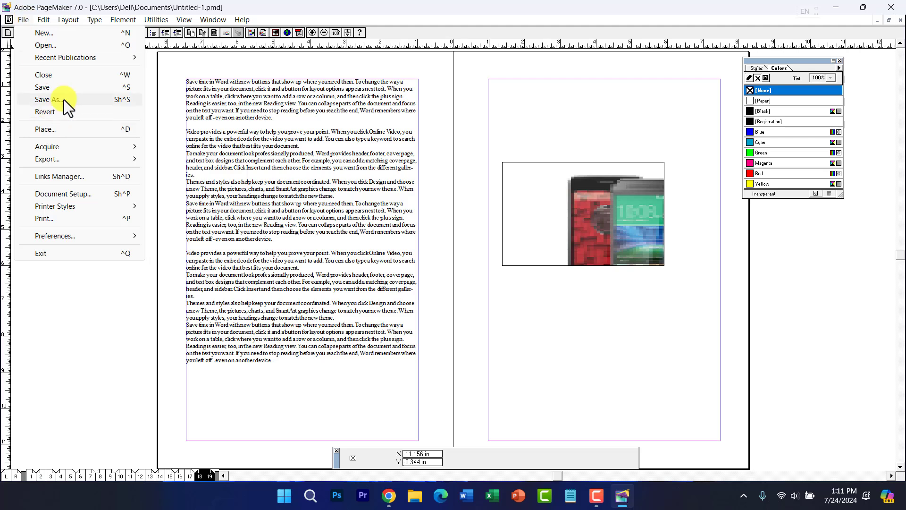
mouse_move(75, 19)
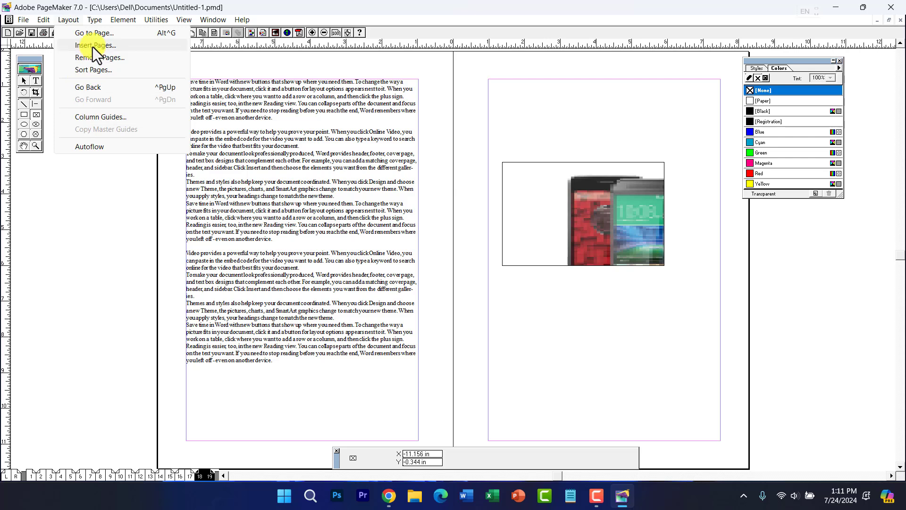
left_click(211, 382)
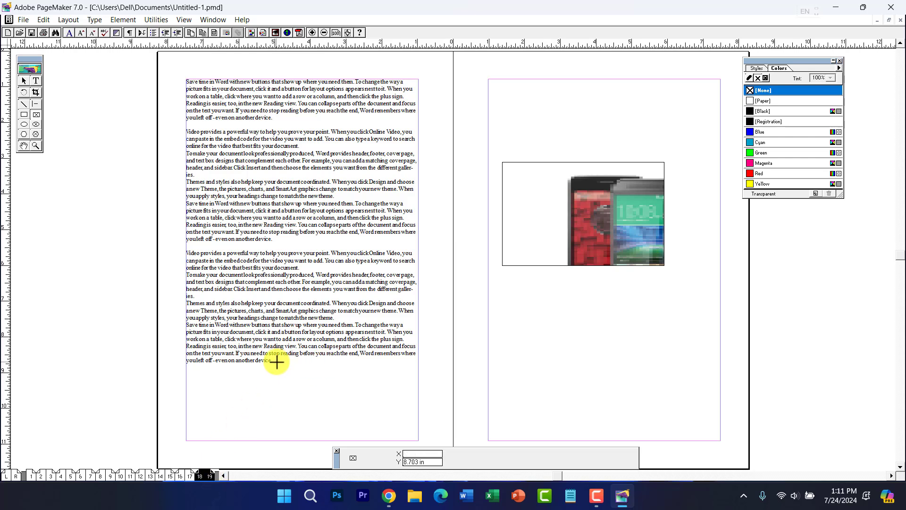
- Activate the Text tool, view page 1, and return to the last spread, pages 18 and 19
left_click(39, 83)
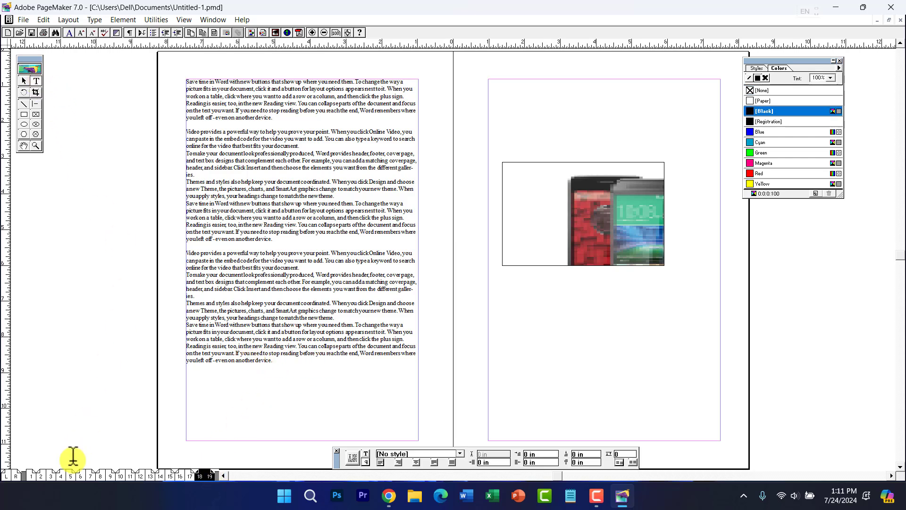
left_click(30, 477)
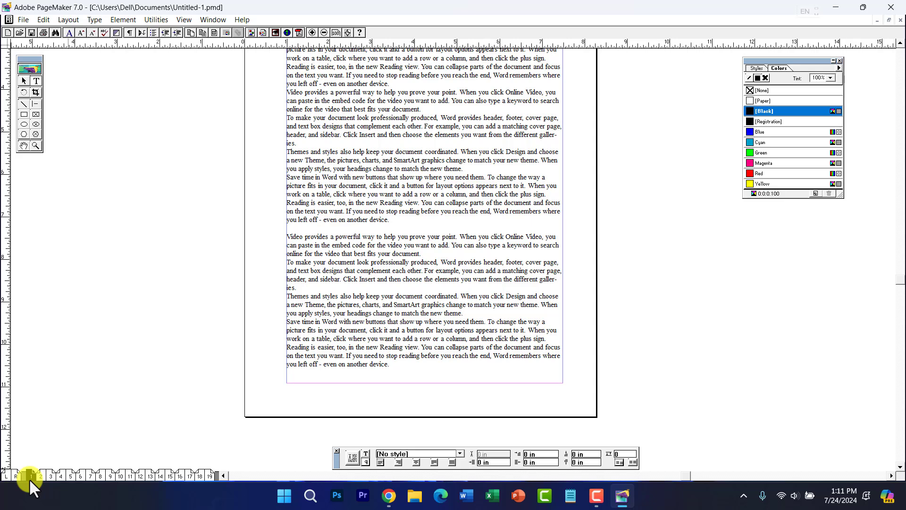
left_click(205, 475)
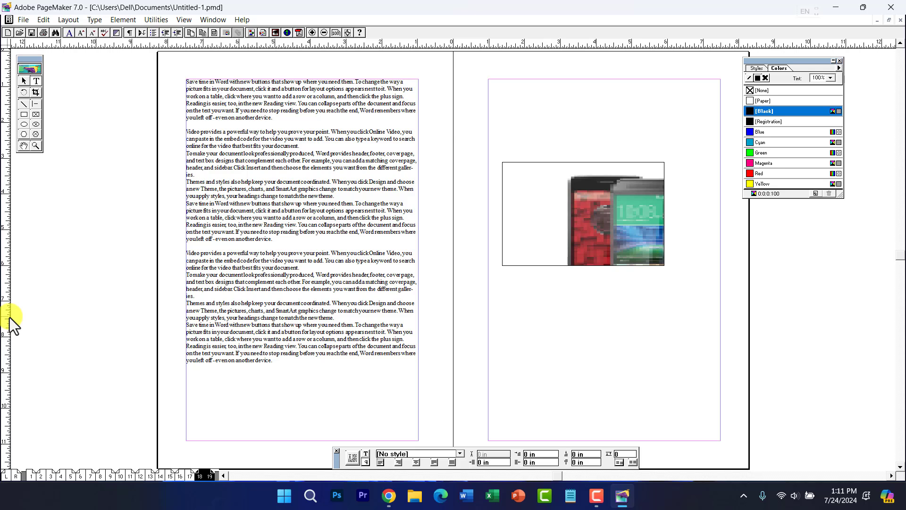
- Jump to page number 2 with the Go to Page command
left_click(64, 20)
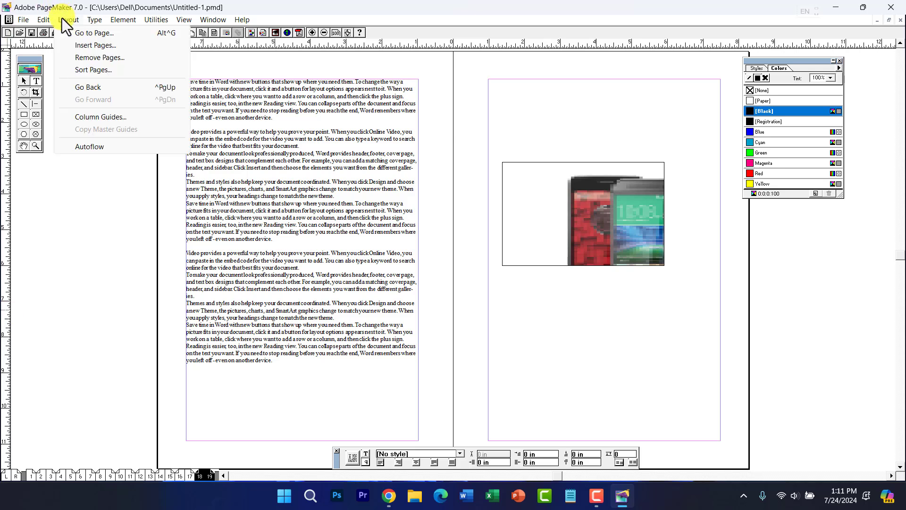
left_click(89, 36)
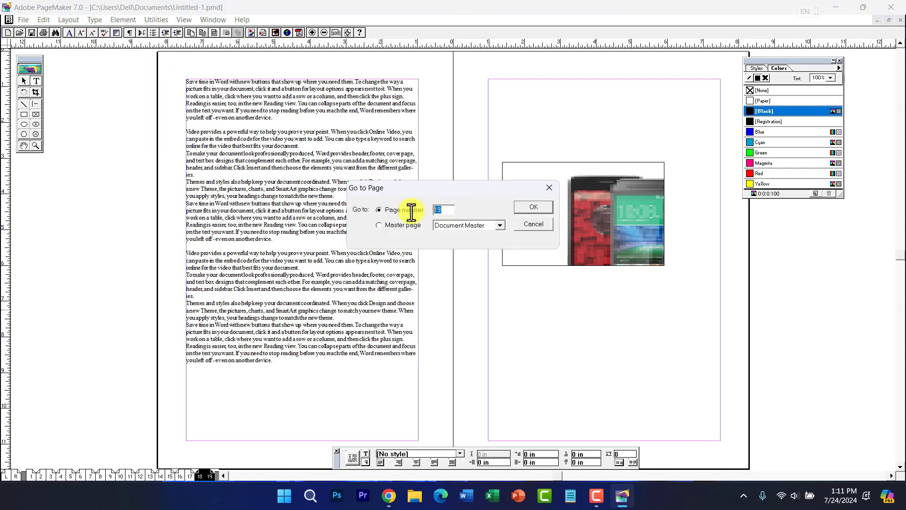
type("2")
left_click(524, 206)
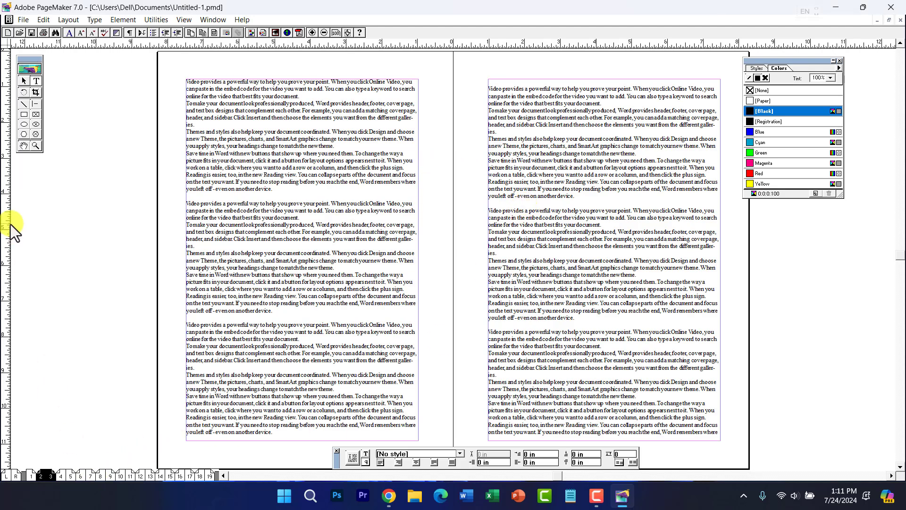
- Go back to the previously viewed spread, and open the spread of pages 14 and 15
left_click(69, 21)
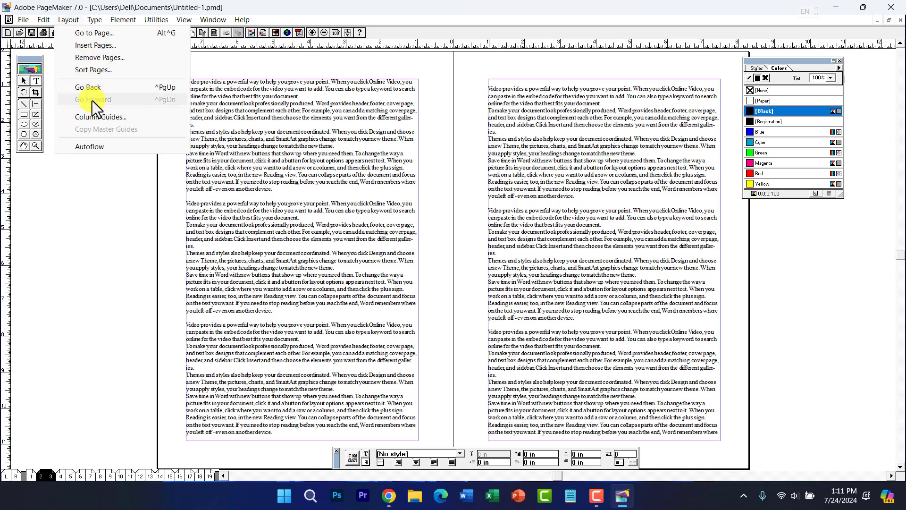
left_click(89, 88)
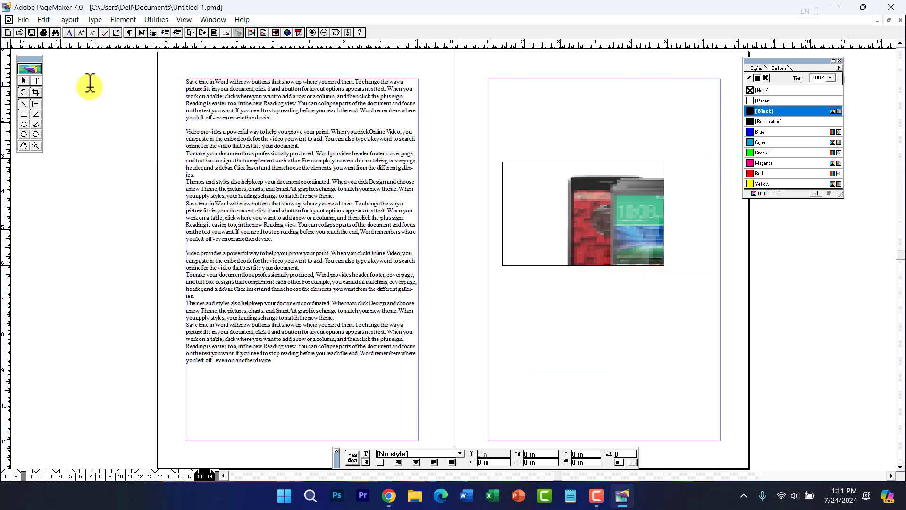
left_click(205, 476)
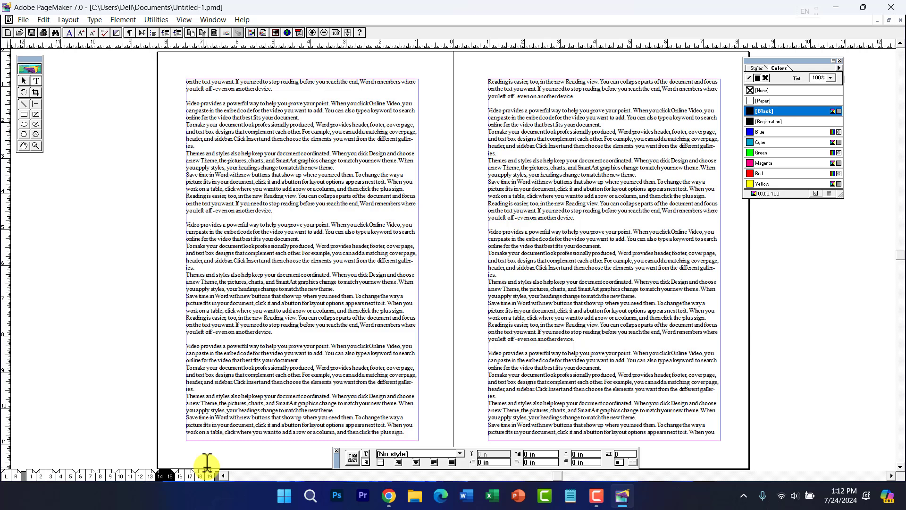
- Remove pages 11 through 12 with all their contents, and go to the publication's last spread
left_click(69, 19)
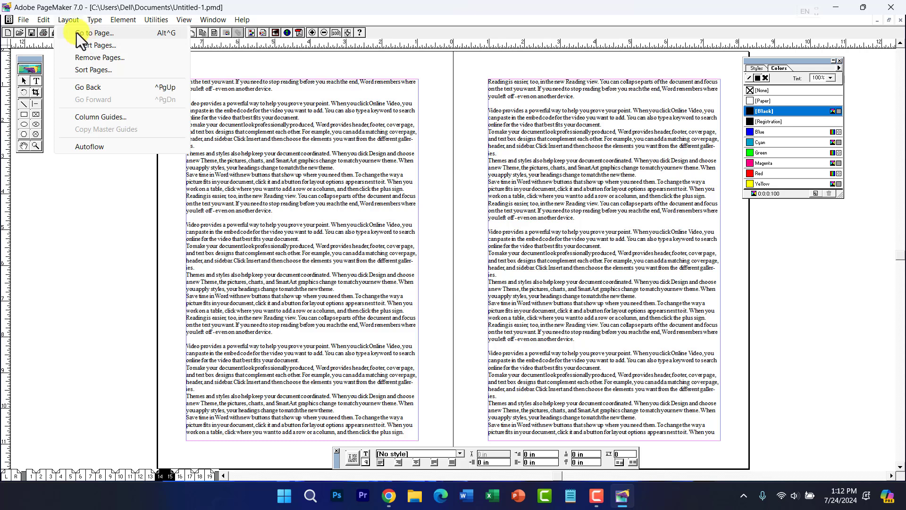
left_click(98, 56)
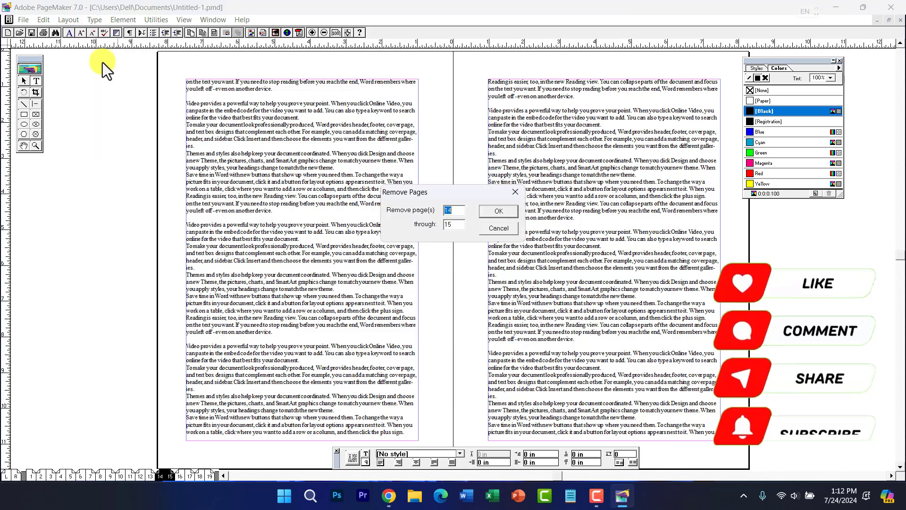
double_click(448, 224)
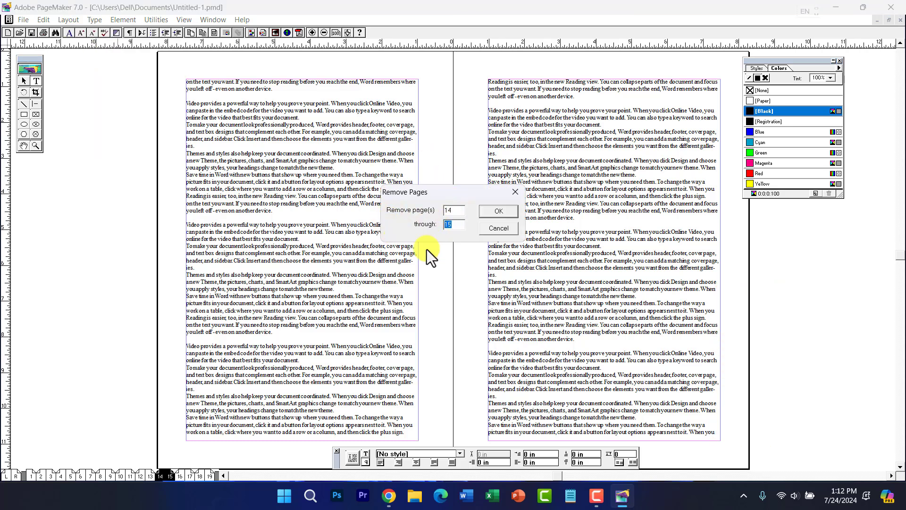
type("11-12")
key("shift+Tab")
type("11")
key("Tab")
type("12")
left_click(489, 216)
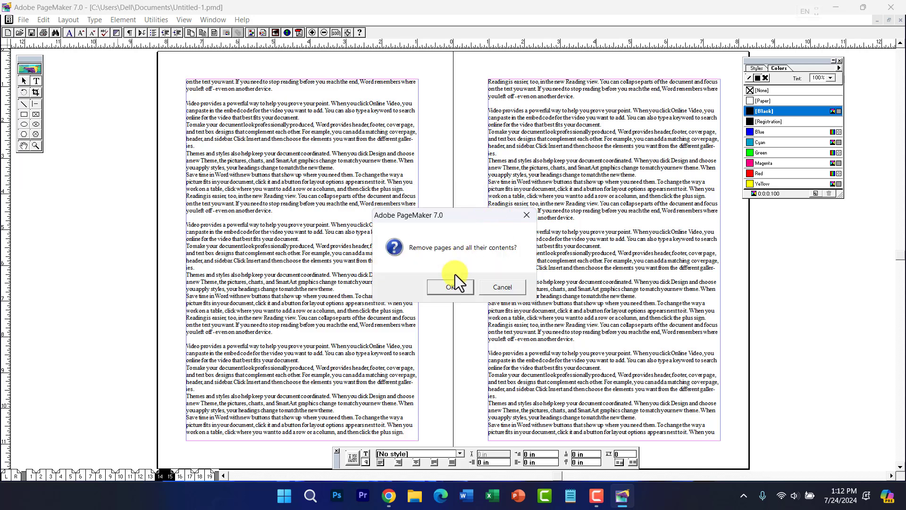
left_click(451, 287)
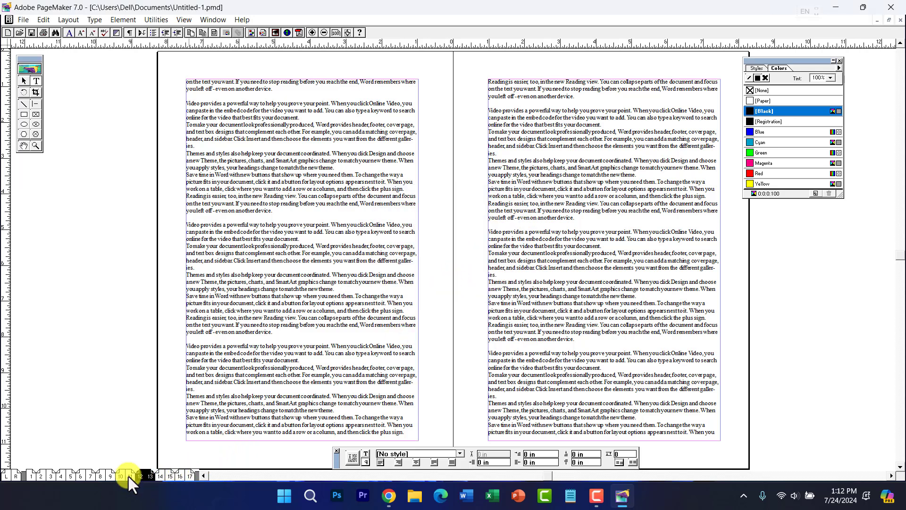
left_click(188, 476)
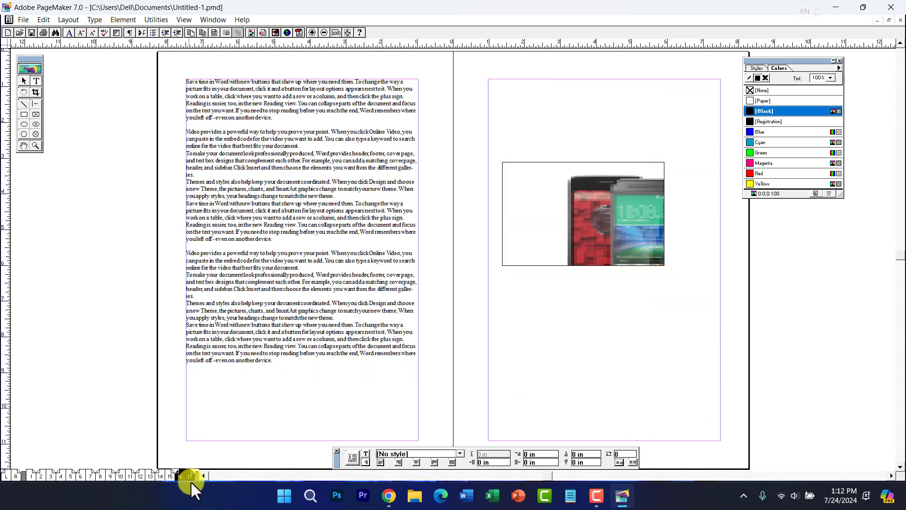
- Enlarge the Sort Pages window and move the last spread, pages 16 and 17, ahead of pages 10 and 11
left_click(69, 19)
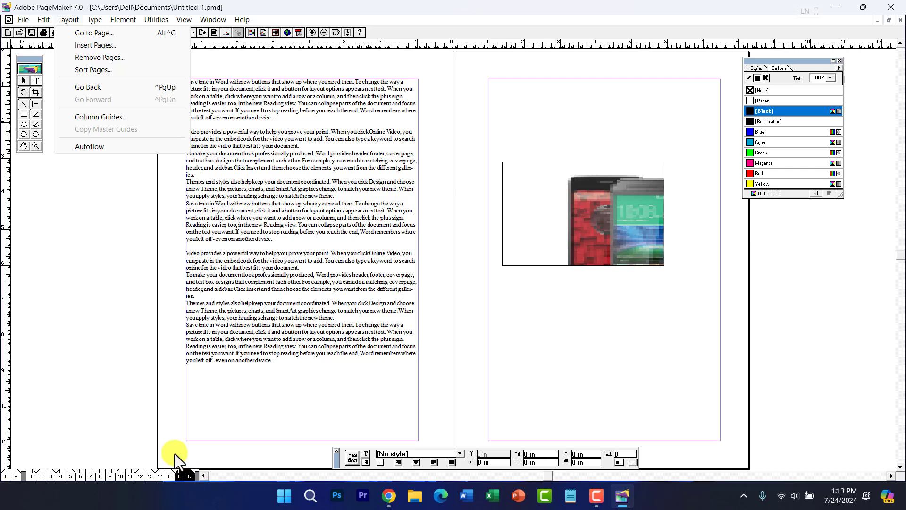
left_click(97, 70)
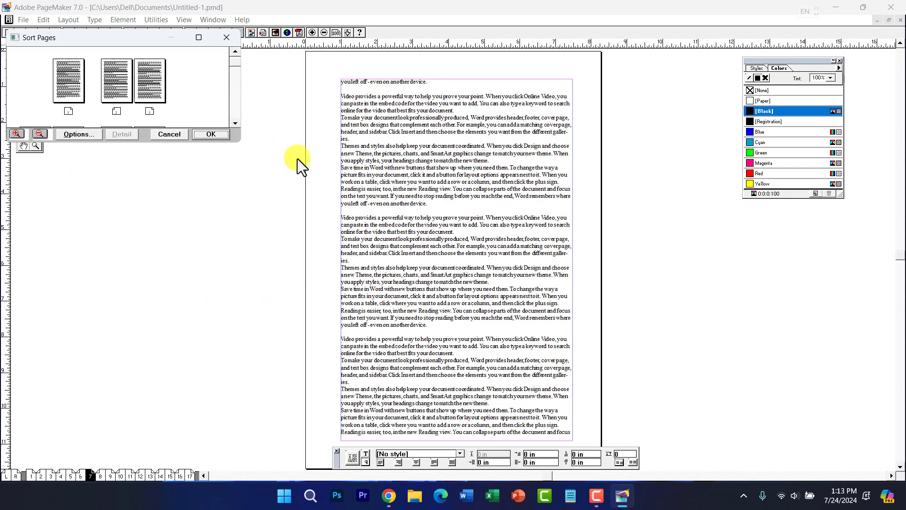
left_click_drag(237, 138, 566, 363)
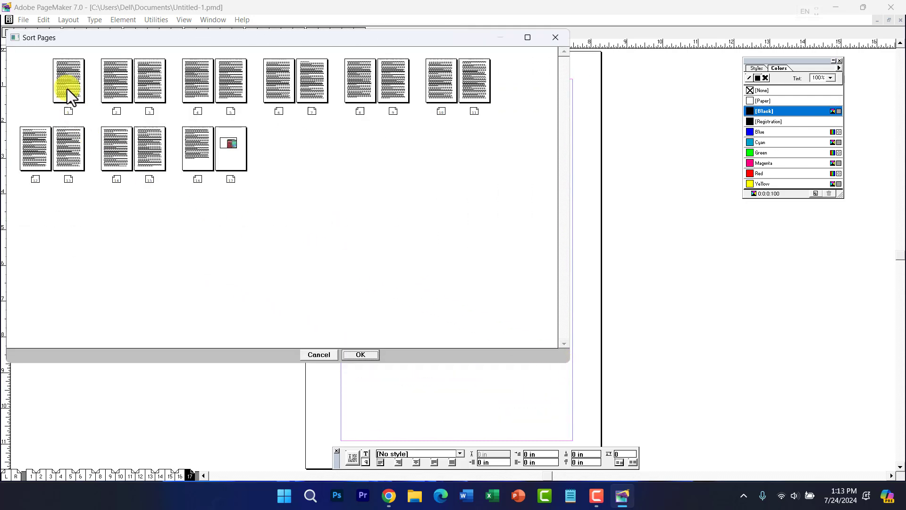
left_click(231, 145)
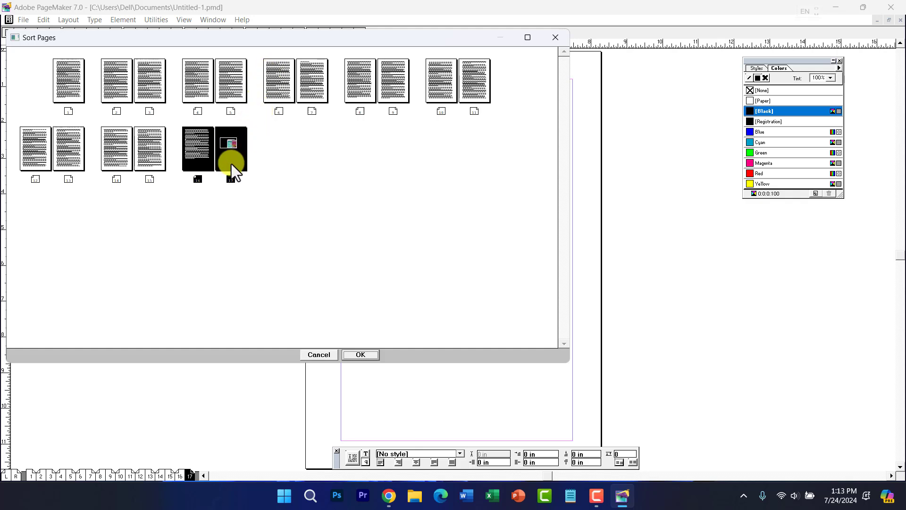
left_click_drag(228, 169, 419, 94)
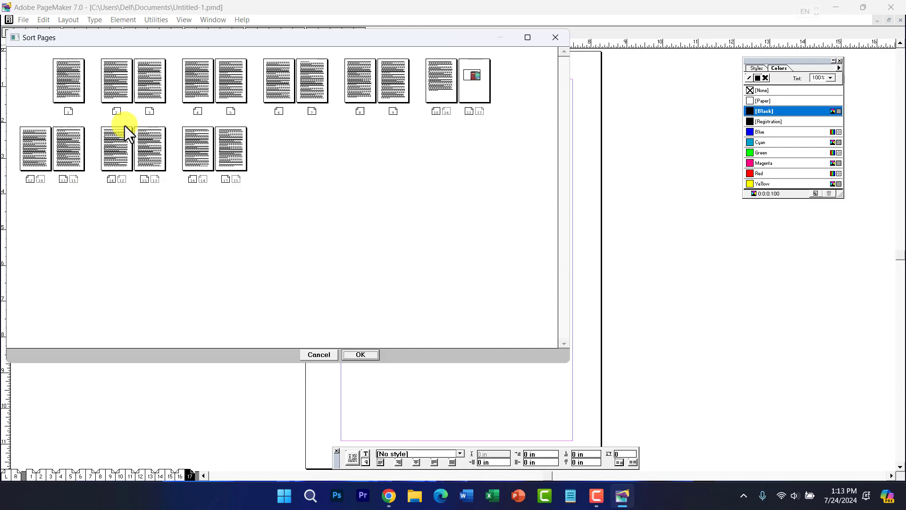
left_click(349, 354)
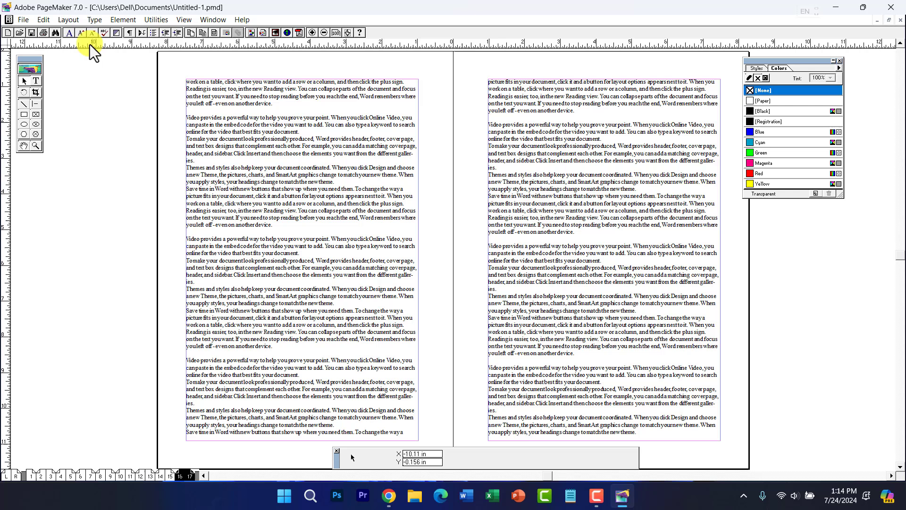
- Select the text block on page 17, and select the one on page 16 instead
left_click(67, 20)
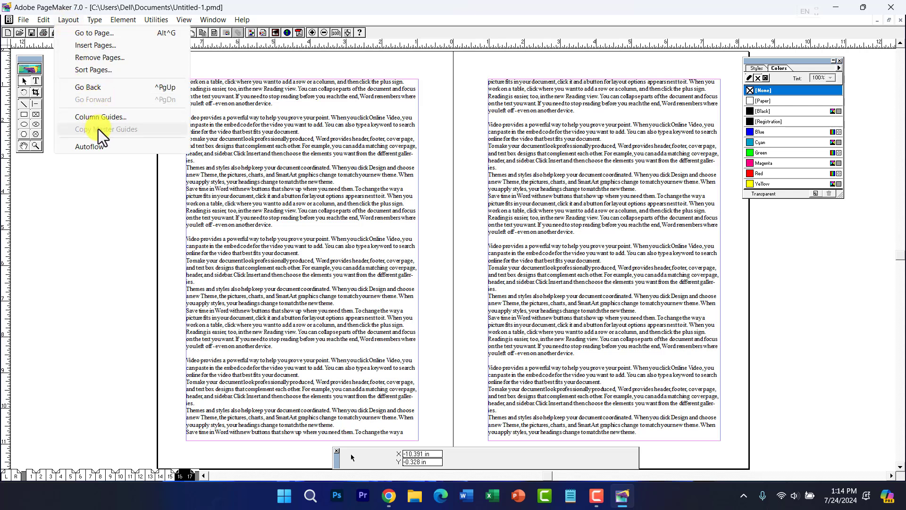
mouse_move(42, 20)
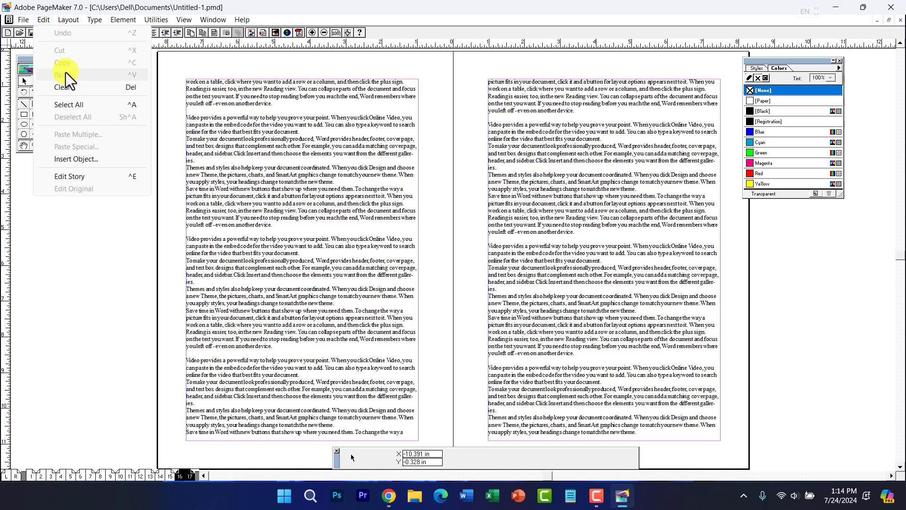
left_click(516, 234)
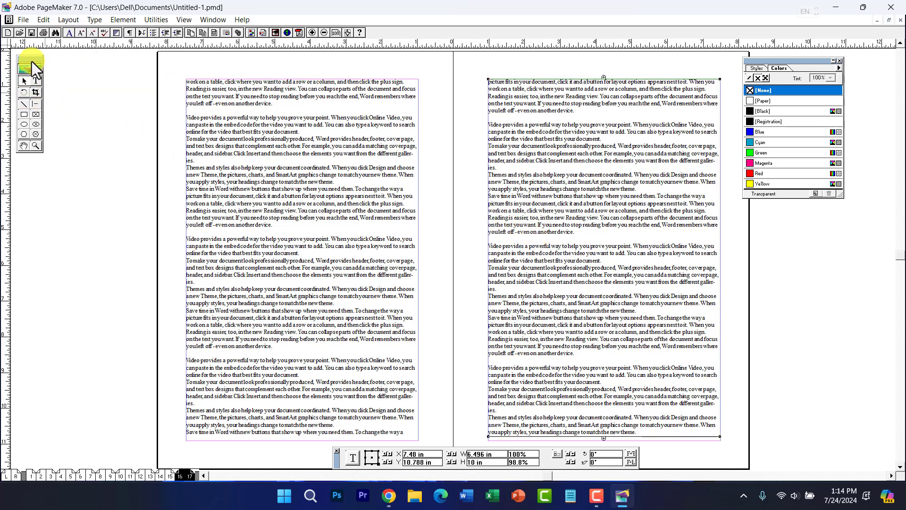
left_click(249, 141)
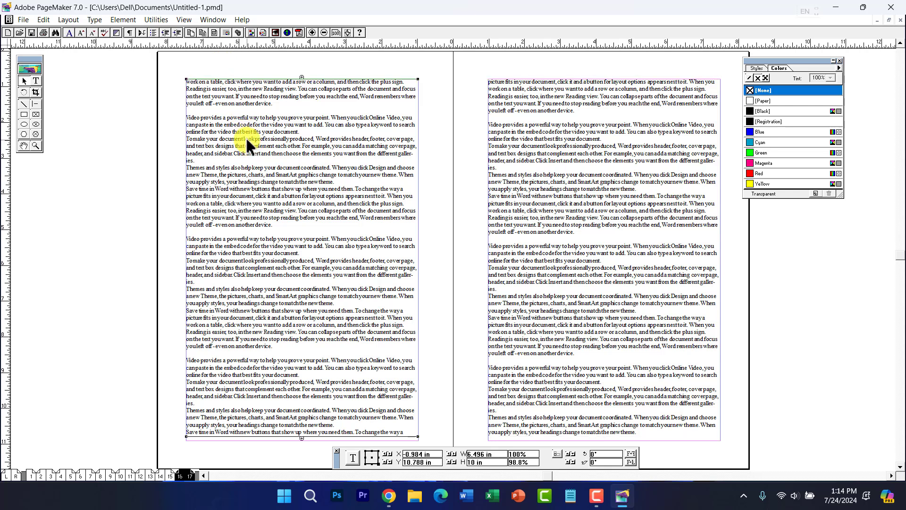